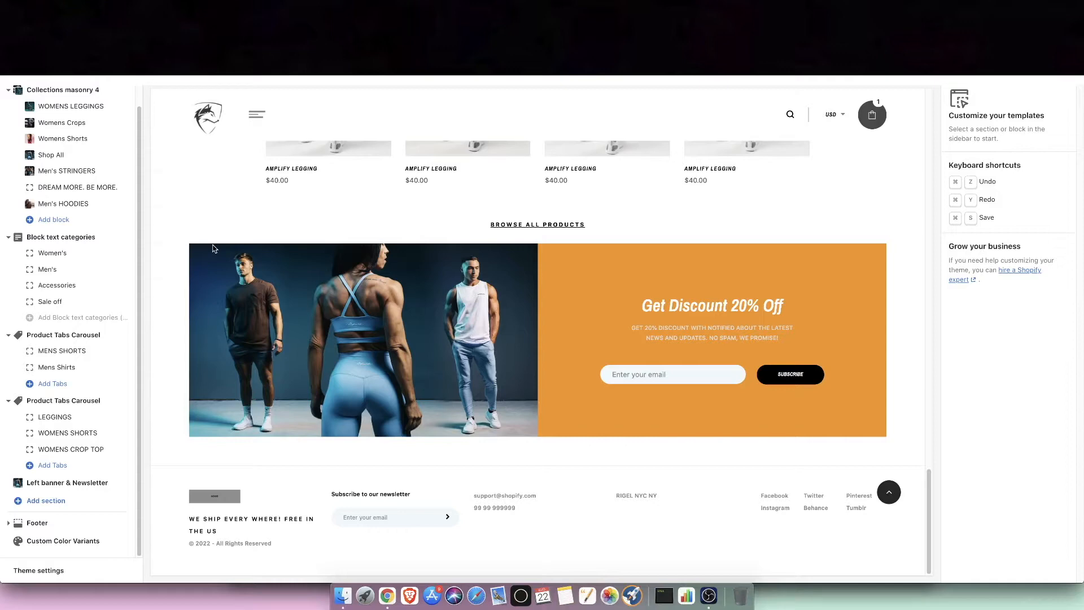
# Step: Look over the store preview's slide-out navigation menu, including its Womens categories, and return to the theme editor
pyautogui.click(257, 115)
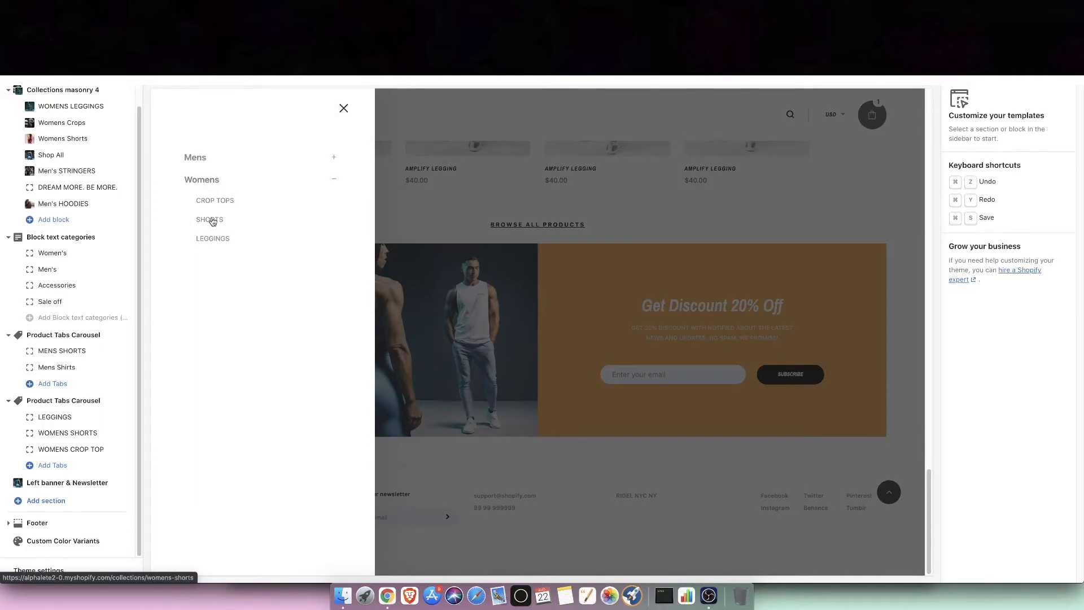
pyautogui.click(520, 213)
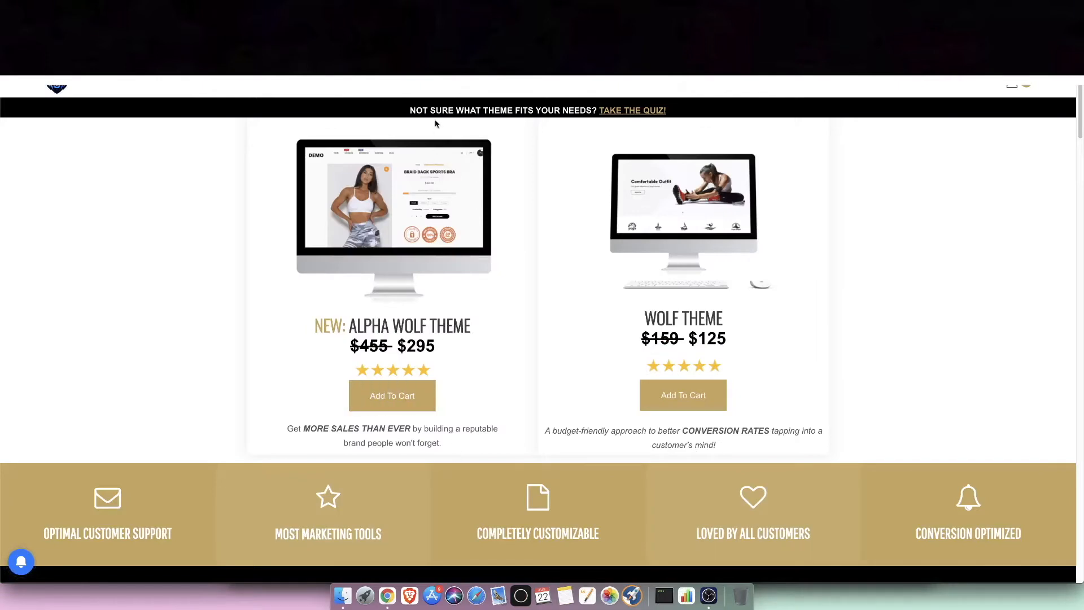
pyautogui.click(361, 85)
pyautogui.click(361, 85)
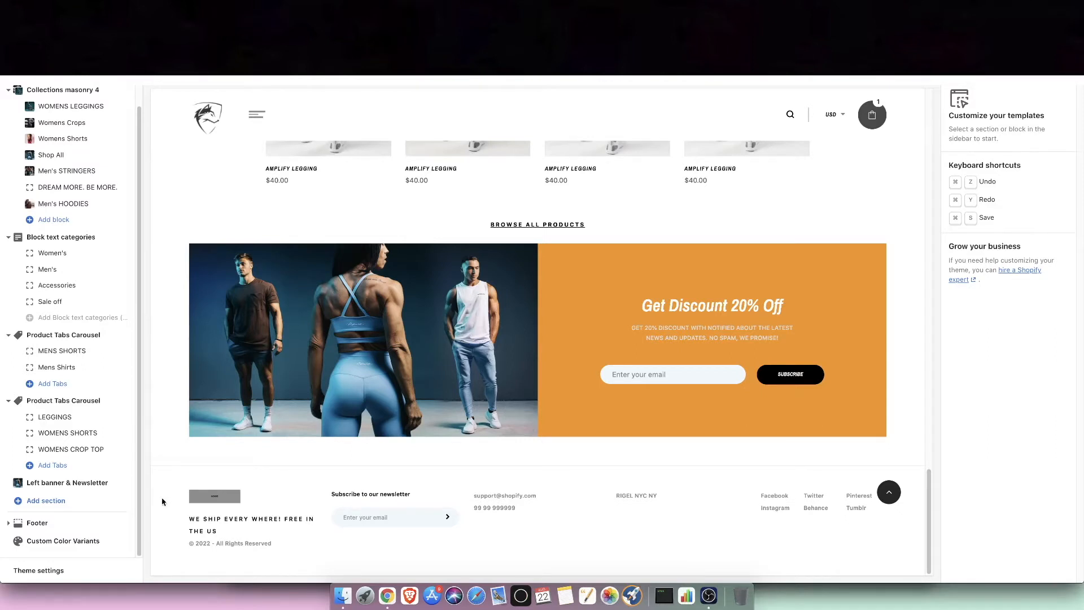
# Step: Remove the Add Social block and the address text block from the Footer section
pyautogui.click(24, 525)
pyautogui.scroll(-3, 85, 442)
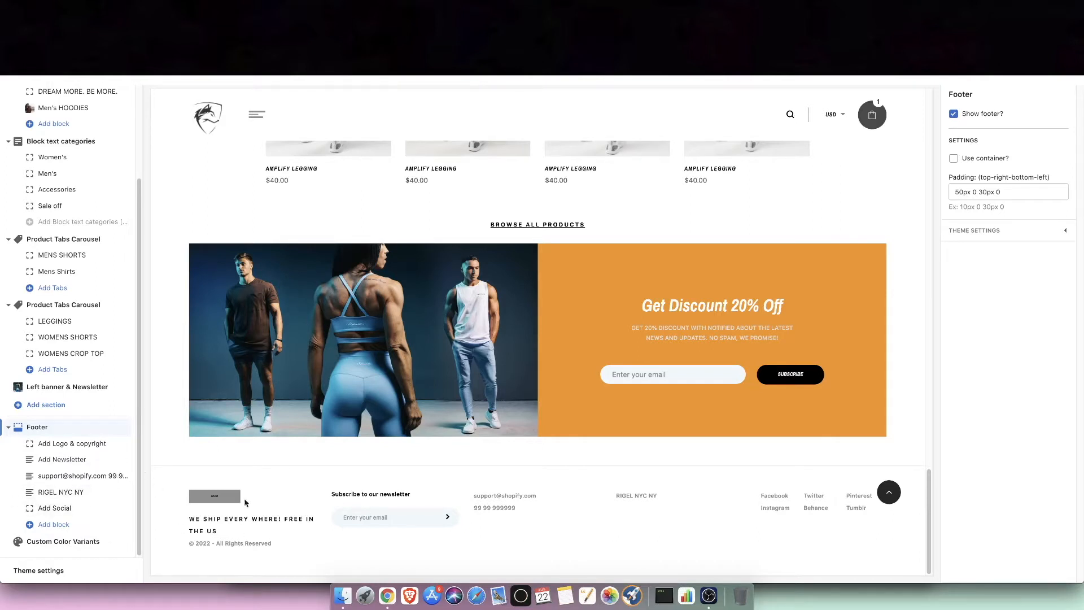
pyautogui.click(52, 510)
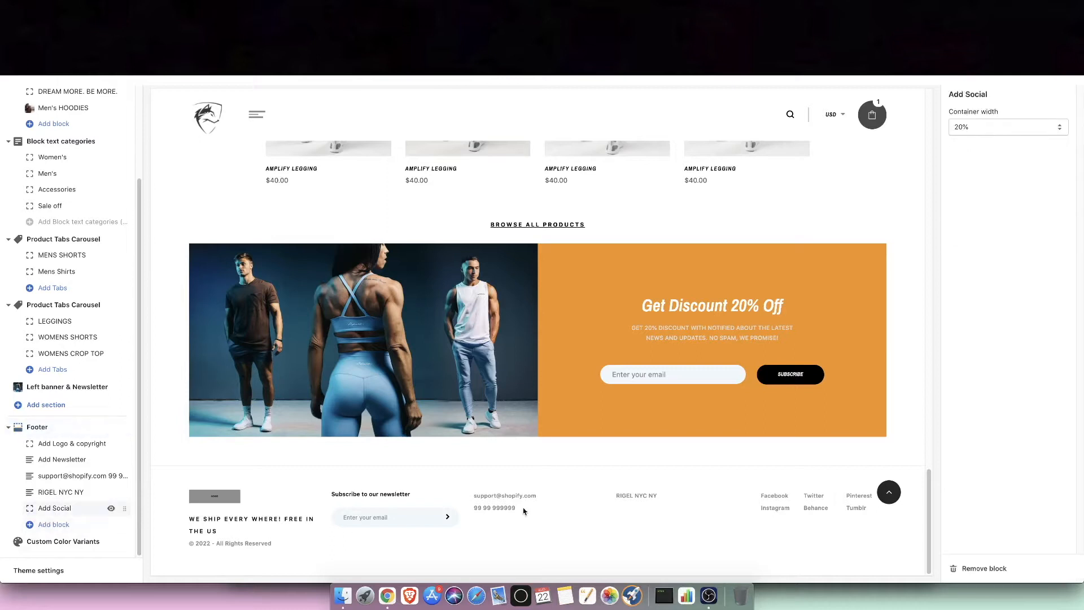
pyautogui.click(963, 568)
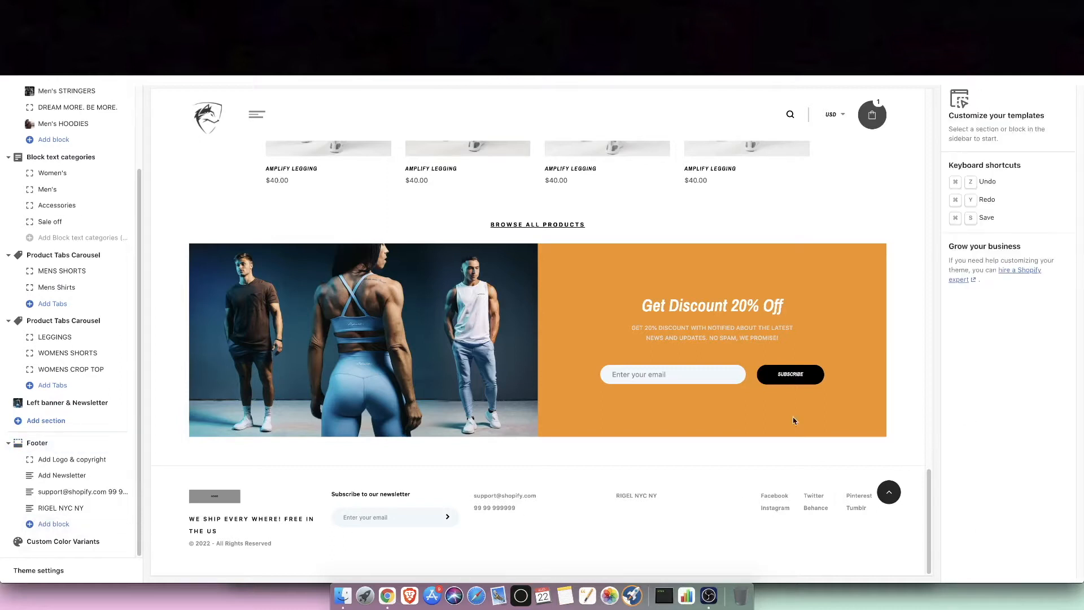
pyautogui.click(43, 511)
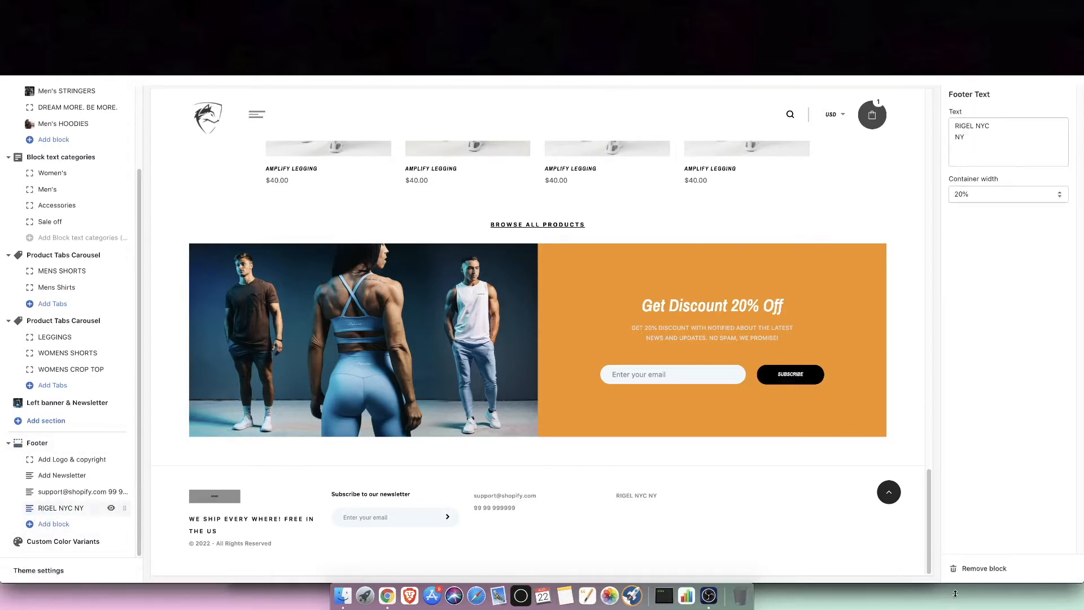
pyautogui.click(968, 568)
# Step: Remove the remaining contact text, Add Newsletter and Add Logo & copyright blocks from the Footer section
pyautogui.click(73, 508)
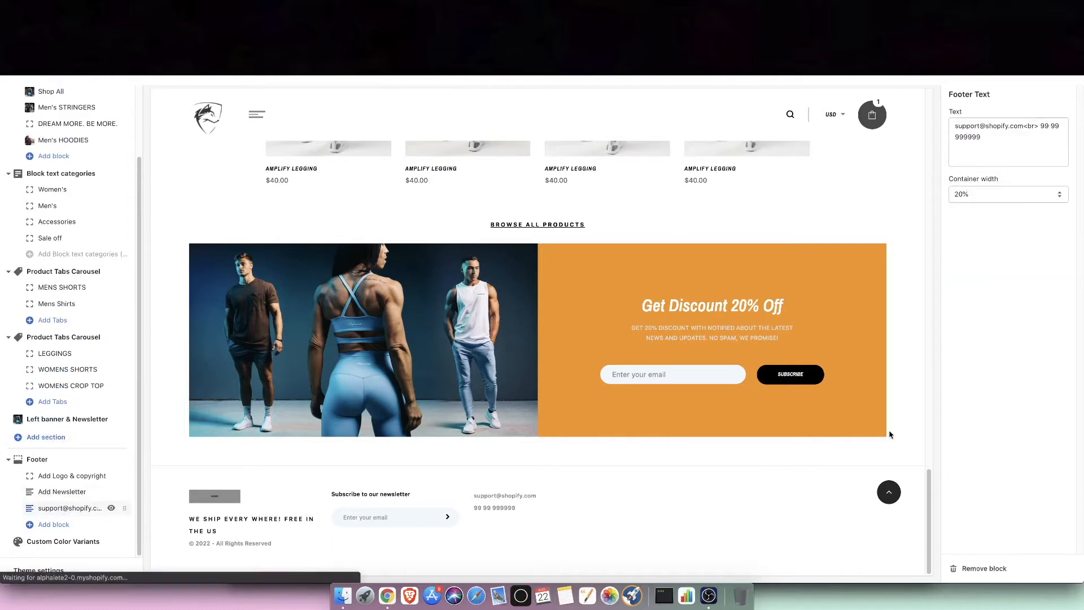
pyautogui.click(975, 569)
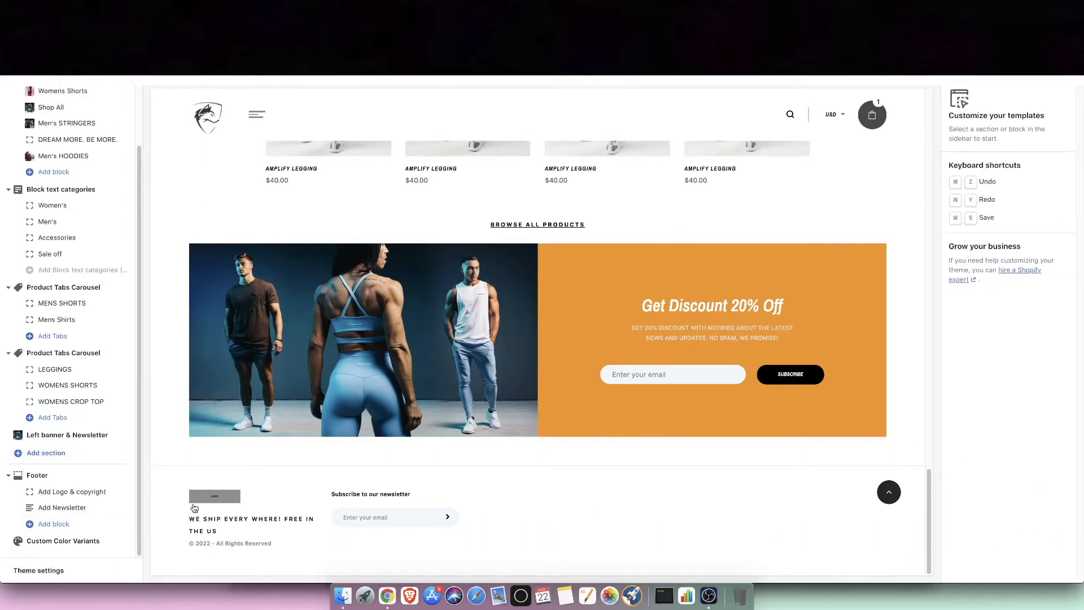
pyautogui.click(50, 508)
pyautogui.click(984, 568)
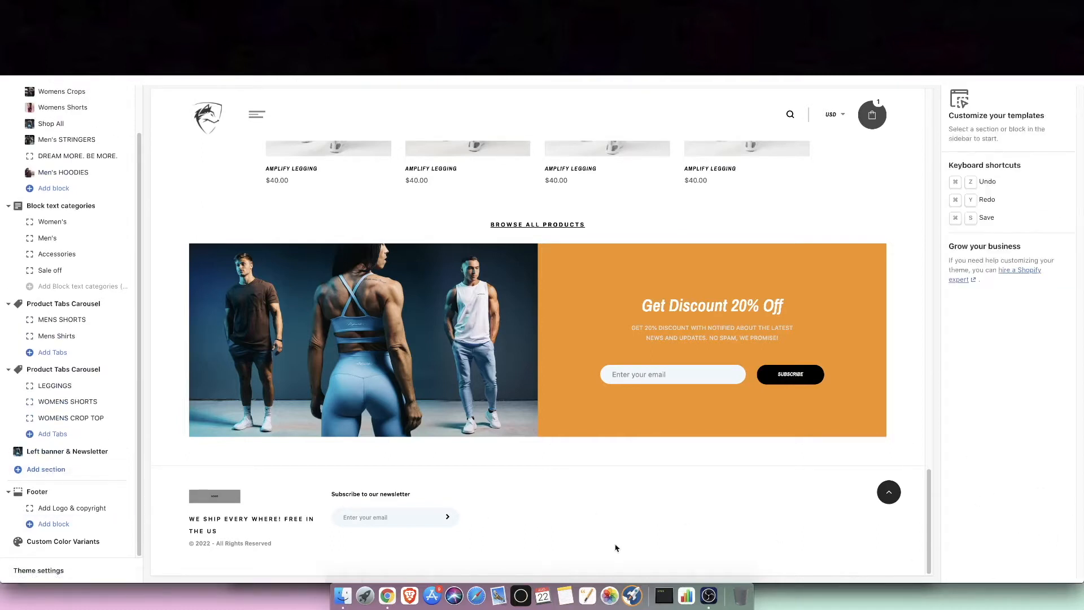
pyautogui.click(50, 508)
pyautogui.click(994, 568)
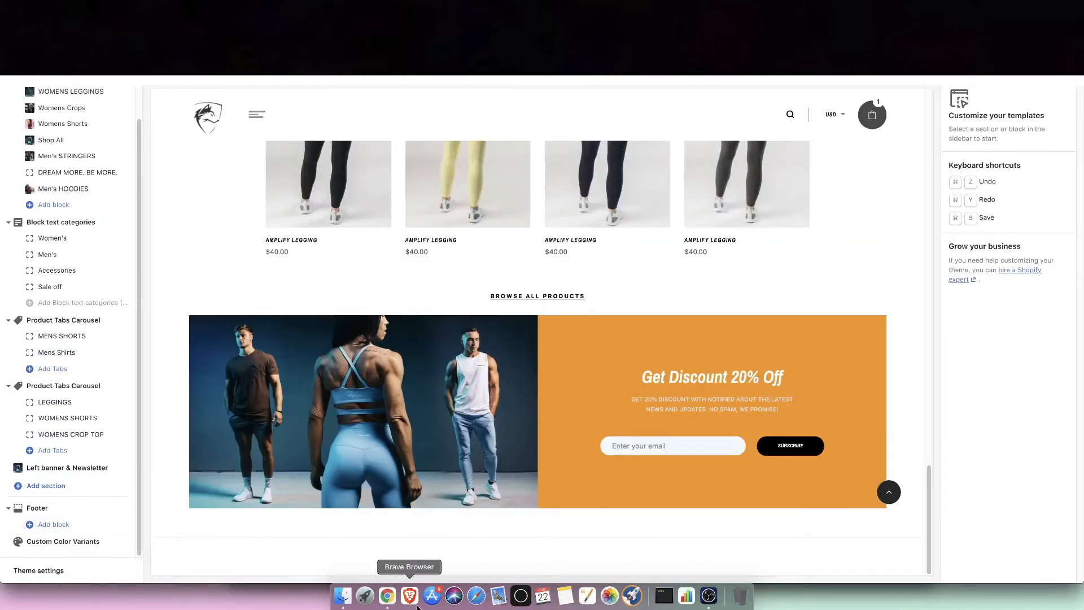
pyautogui.scroll(-1, 312, 389)
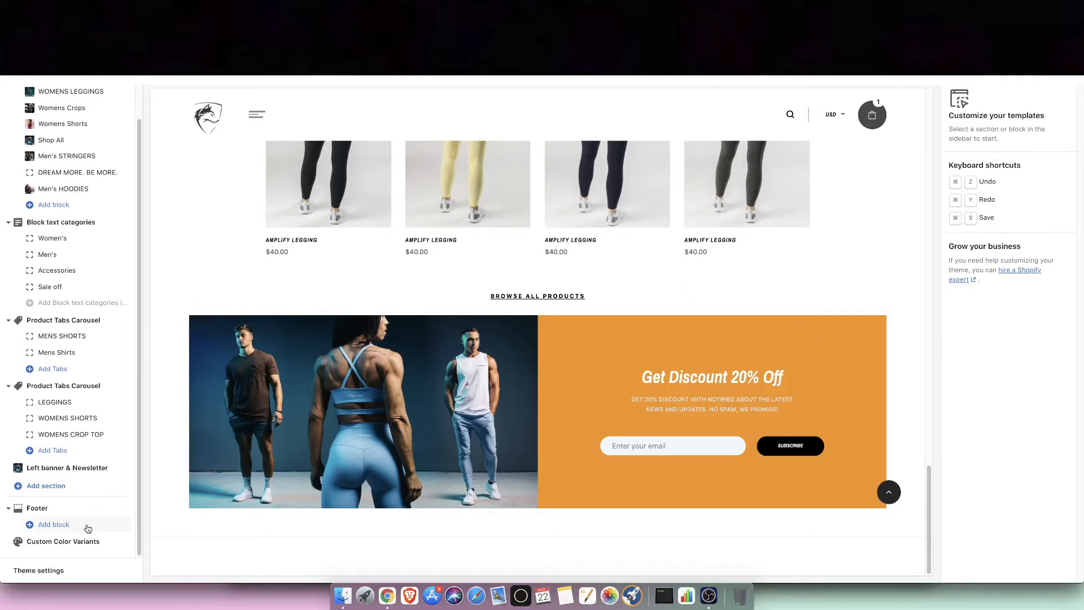
# Step: Add a Logo & copyright block to the footer and use the dark wolf logo from the image library as its custom logo
pyautogui.click(53, 525)
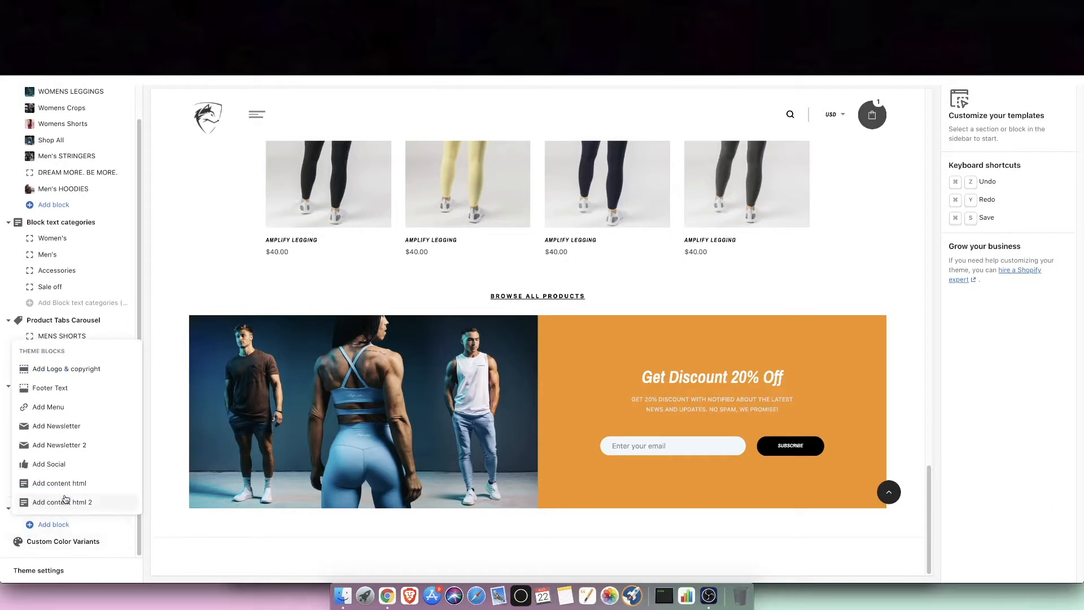
pyautogui.click(74, 373)
pyautogui.moveTo(197, 543); pyautogui.dragTo(274, 536)
pyautogui.click(257, 535)
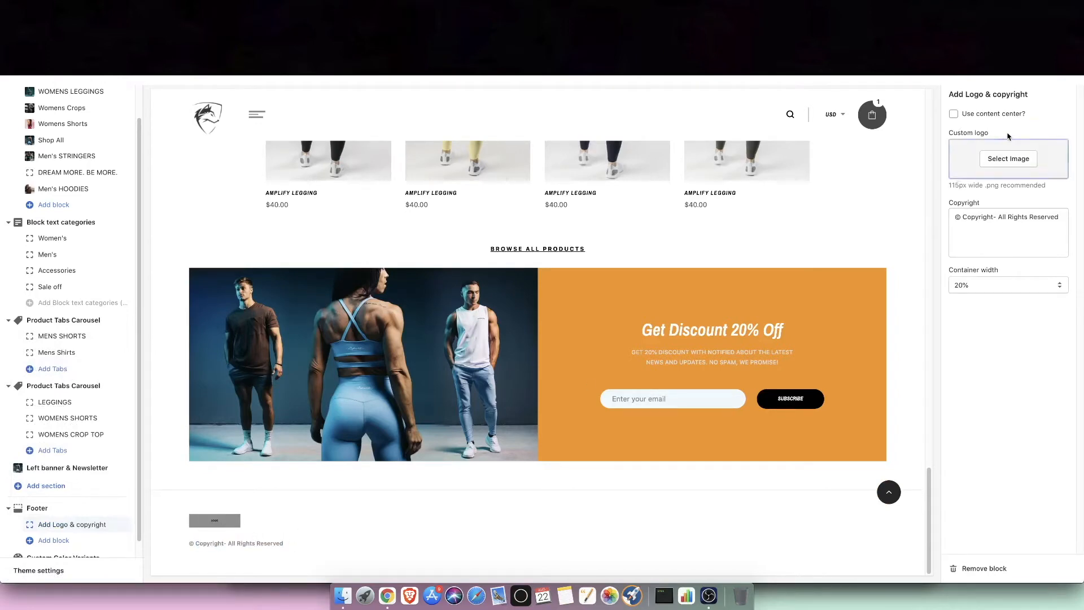
pyautogui.click(994, 156)
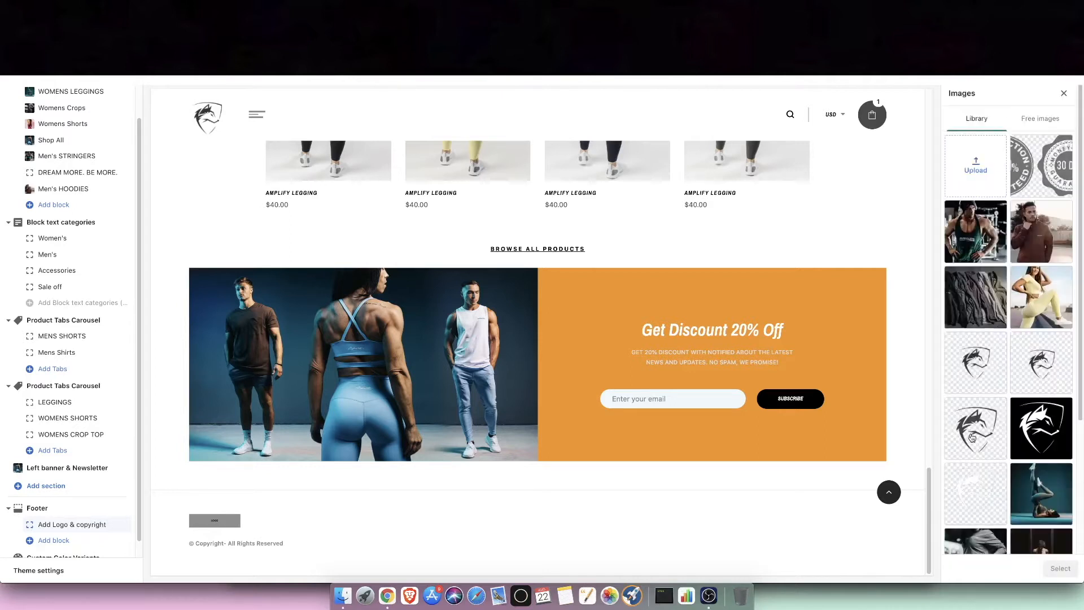
pyautogui.click(999, 374)
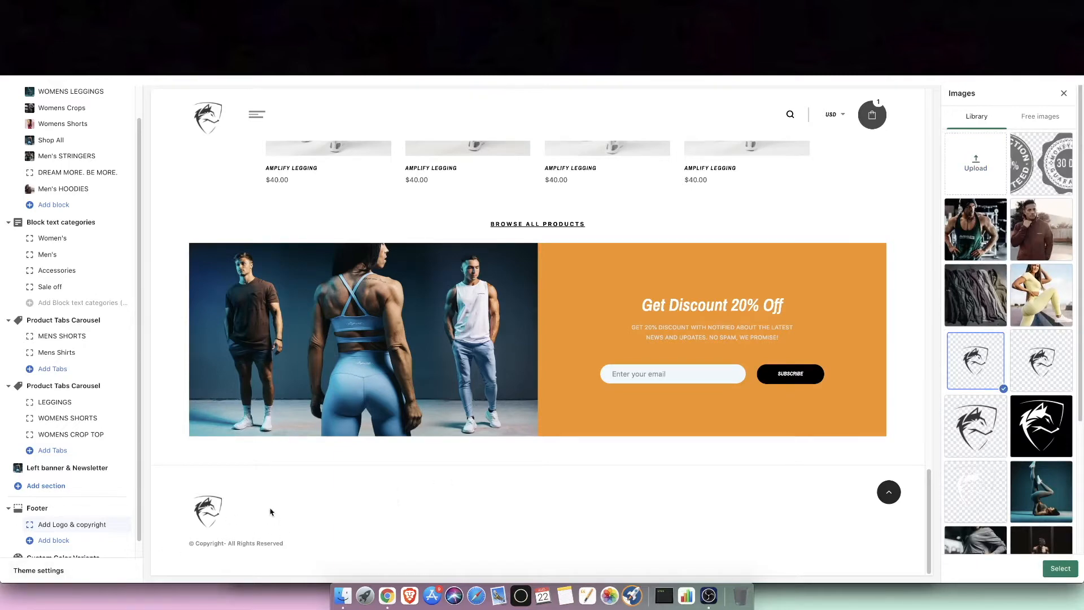
pyautogui.scroll(-1, 49, 541)
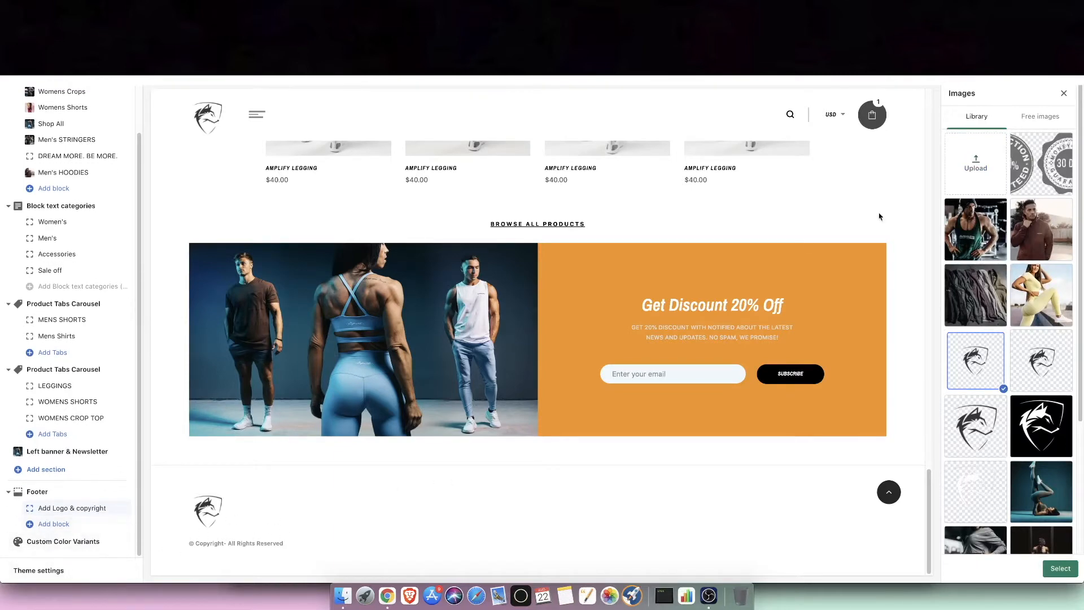
pyautogui.click(1054, 569)
# Step: Insert 2021 at the start of the footer block's copyright text
pyautogui.click(954, 290)
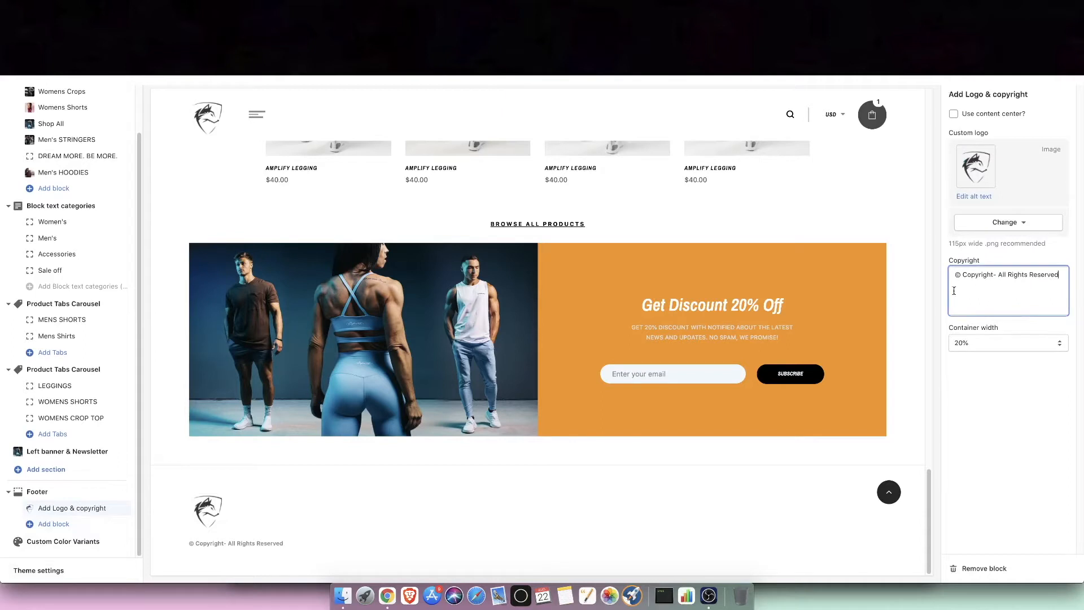
pyautogui.write('2021')
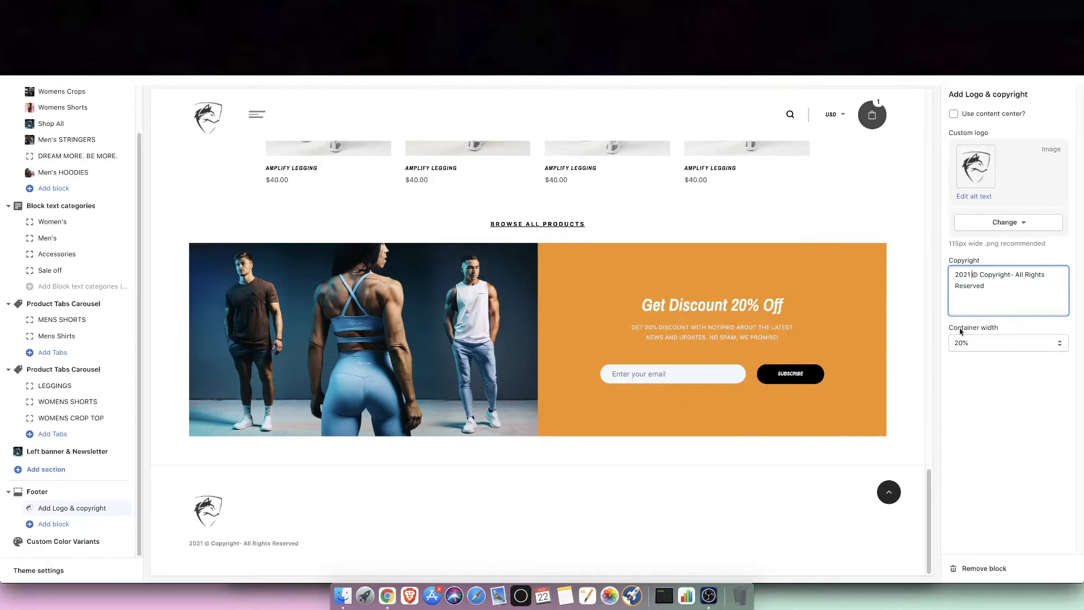
pyautogui.click(997, 344)
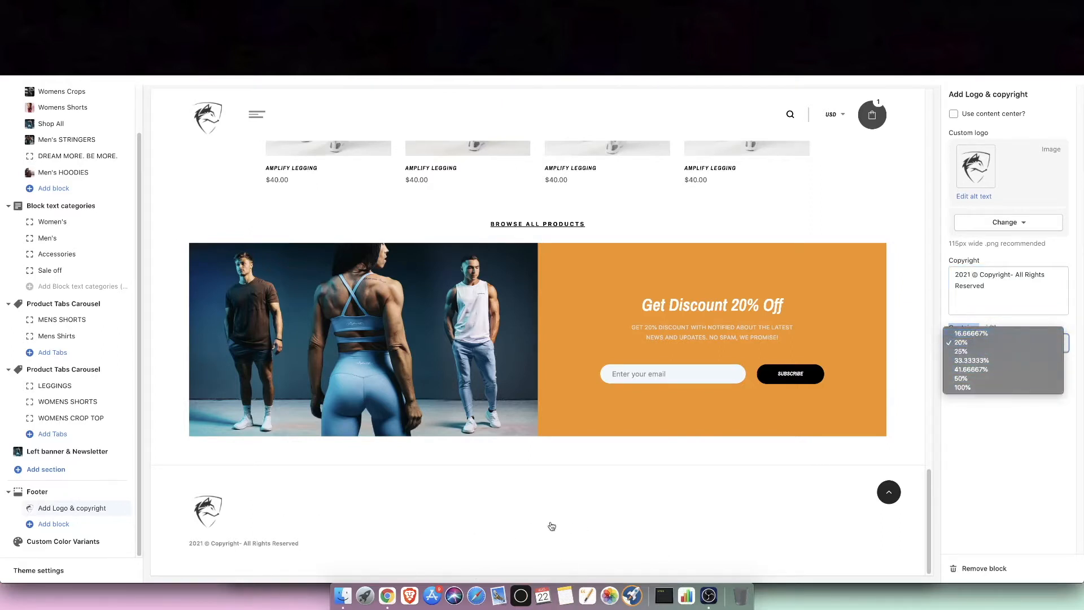
pyautogui.click(995, 457)
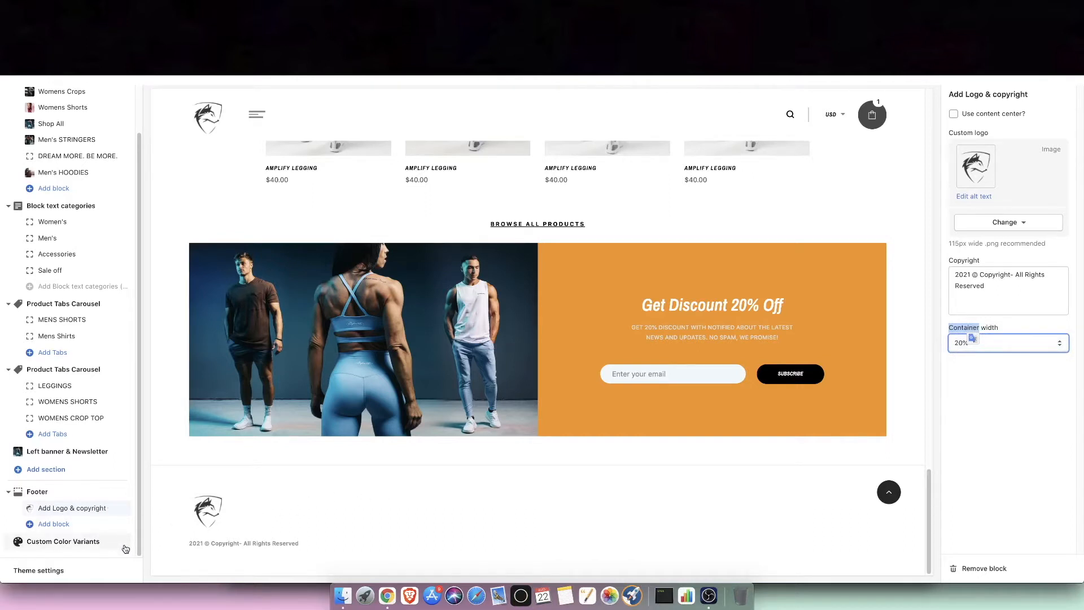
# Step: Try an Add content html block in the footer, look over its sample content, and remove the block
pyautogui.click(54, 523)
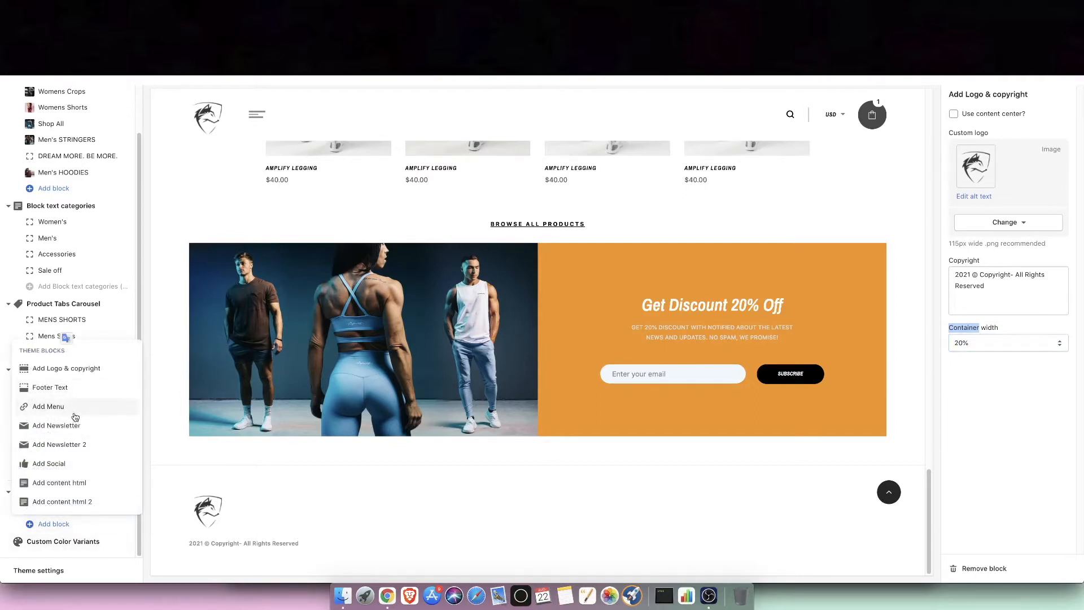
pyautogui.click(82, 489)
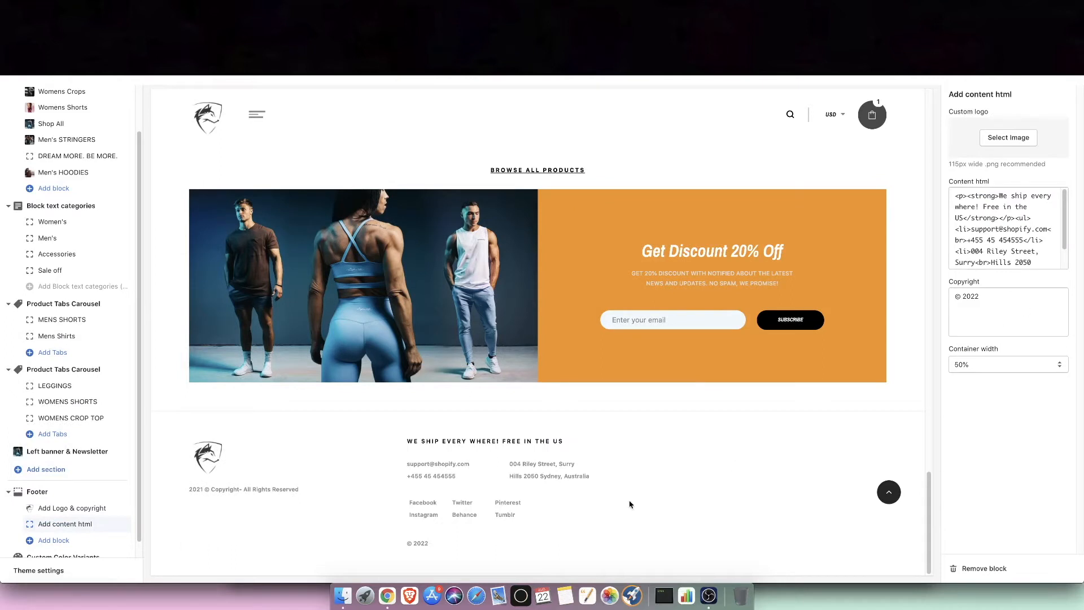
pyautogui.moveTo(500, 521); pyautogui.dragTo(720, 424)
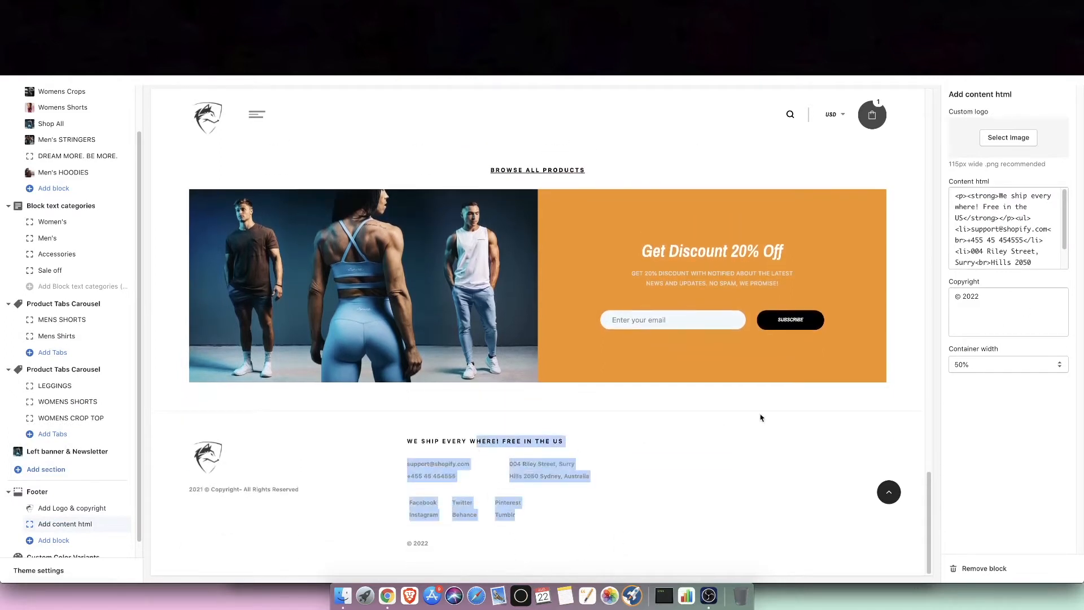
pyautogui.moveTo(1035, 251); pyautogui.dragTo(992, 229)
pyautogui.click(463, 467)
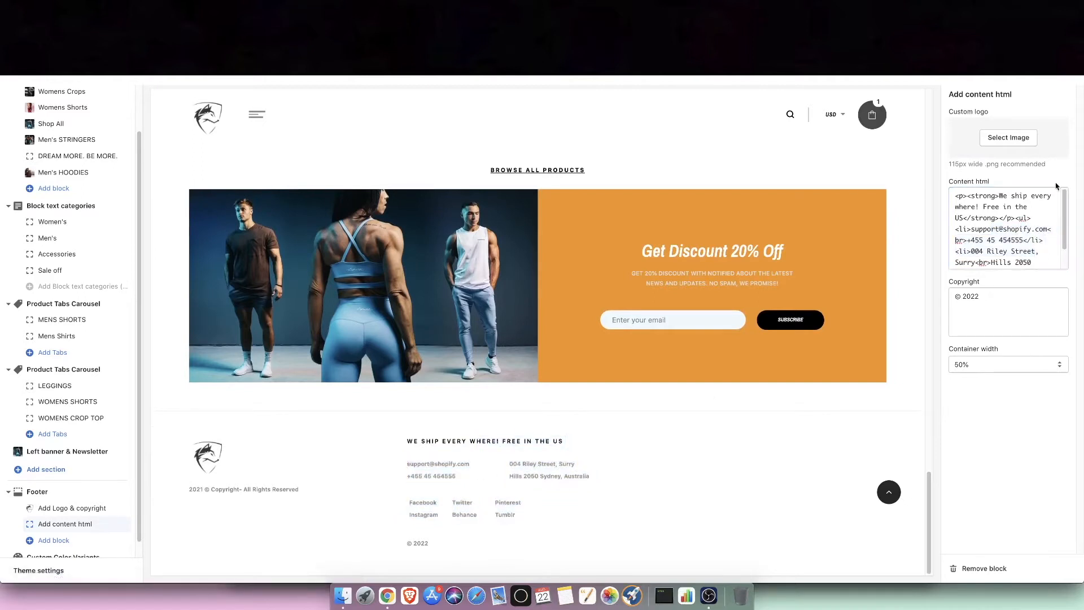
pyautogui.click(984, 568)
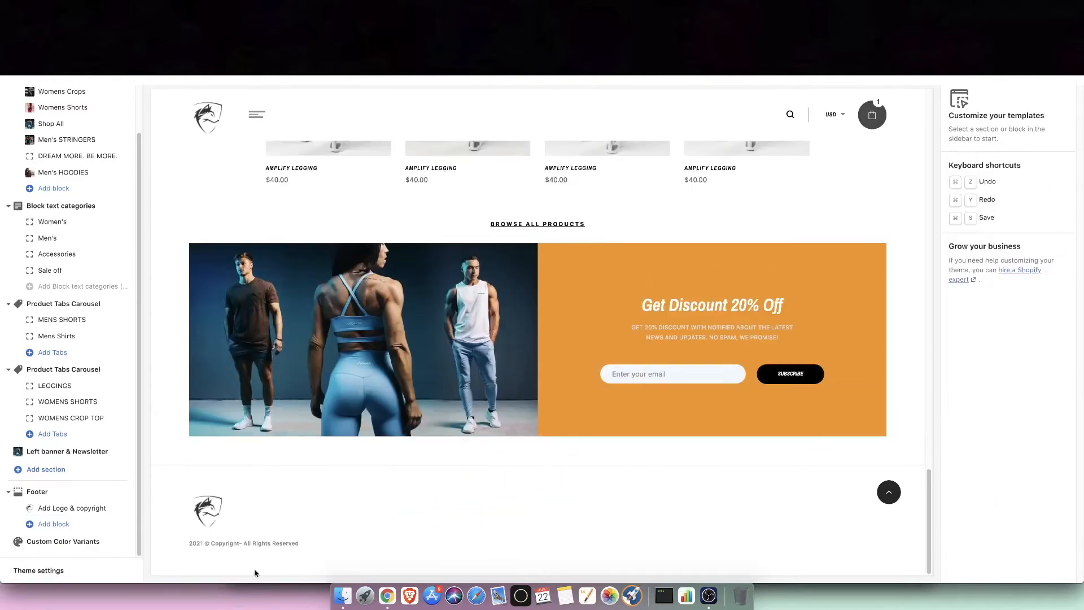
# Step: Add two Add Menu blocks to the footer after the Logo & copyright block
pyautogui.click(48, 524)
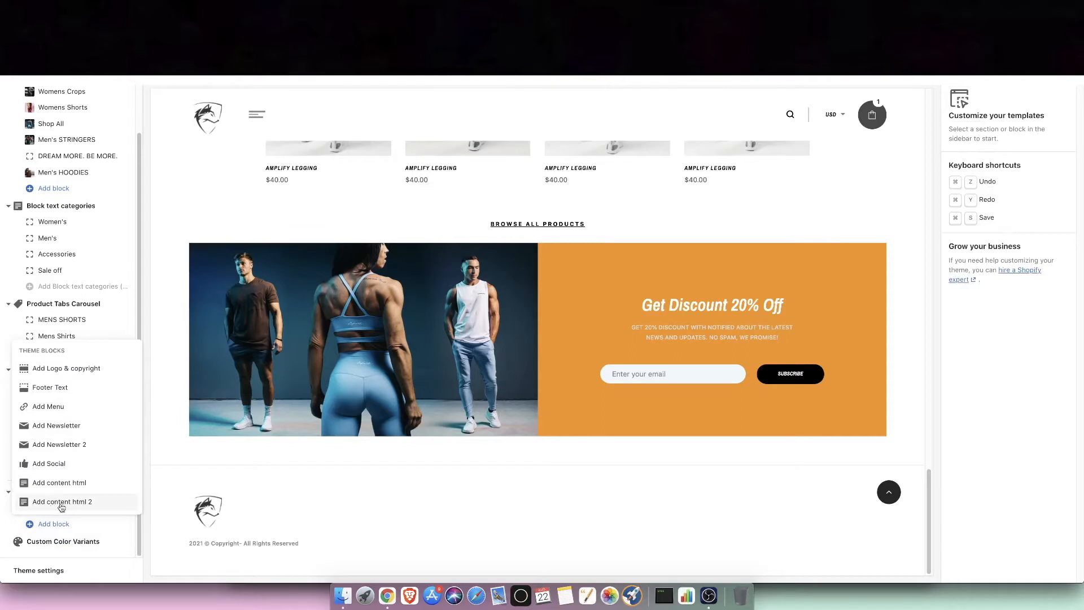
pyautogui.click(65, 405)
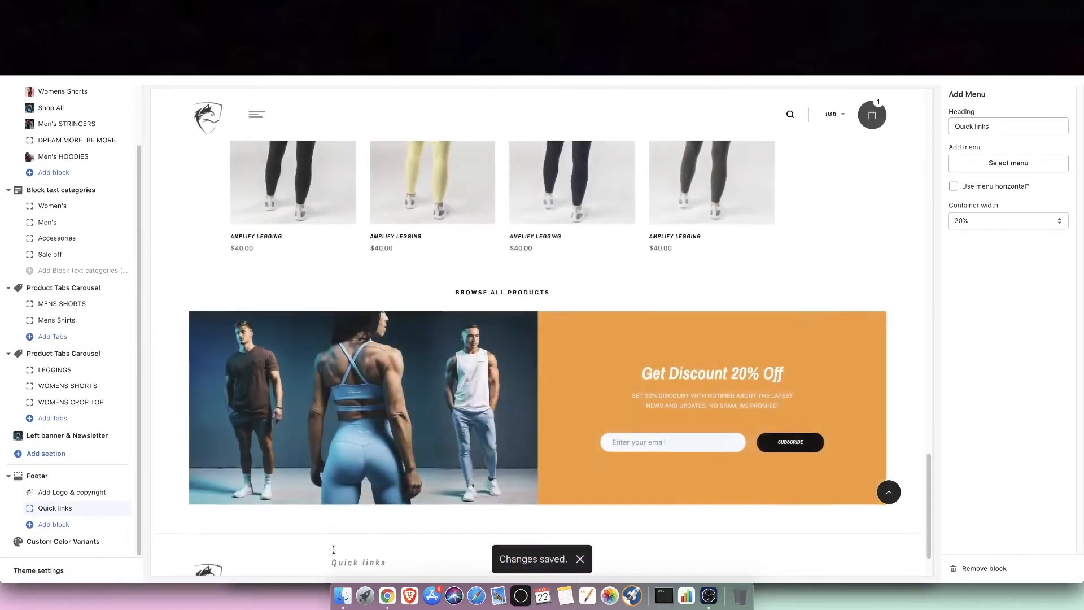
pyautogui.click(46, 525)
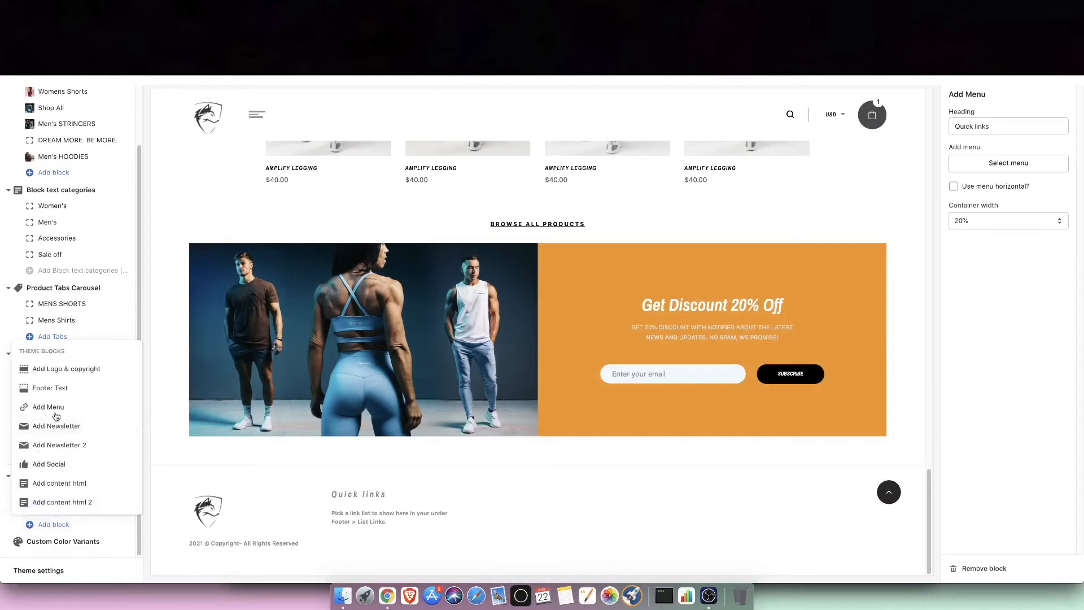
pyautogui.click(50, 407)
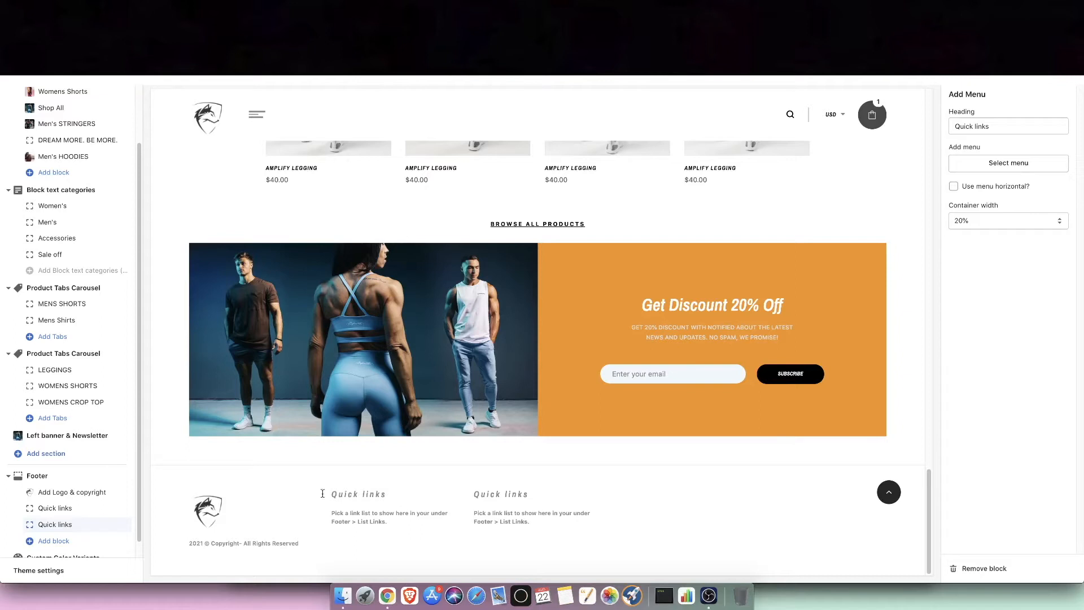
pyautogui.moveTo(330, 500); pyautogui.dragTo(399, 496)
pyautogui.moveTo(342, 515); pyautogui.dragTo(374, 519)
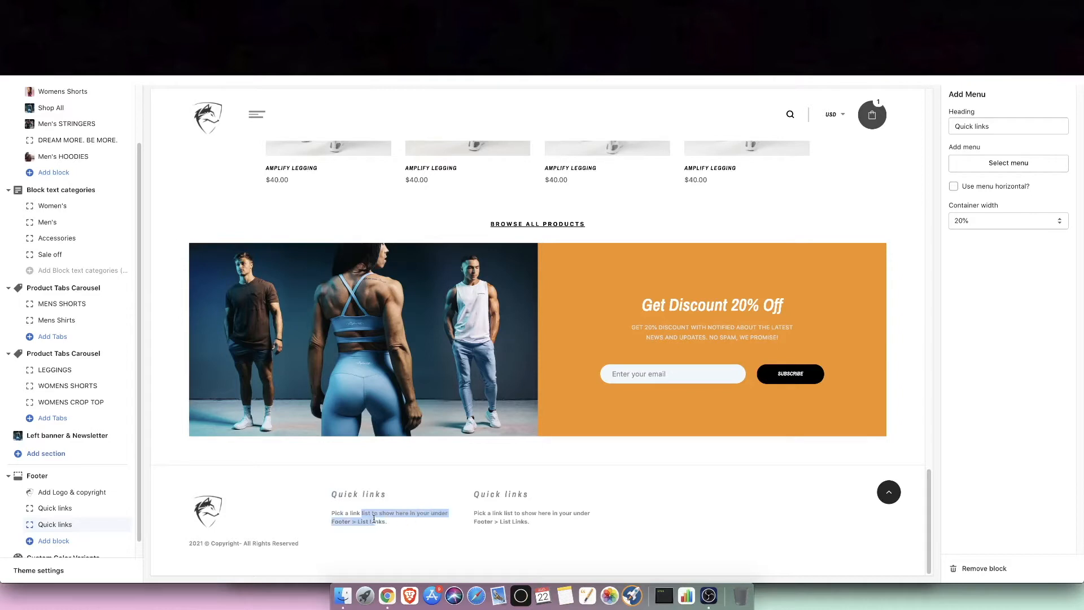
pyautogui.click(373, 520)
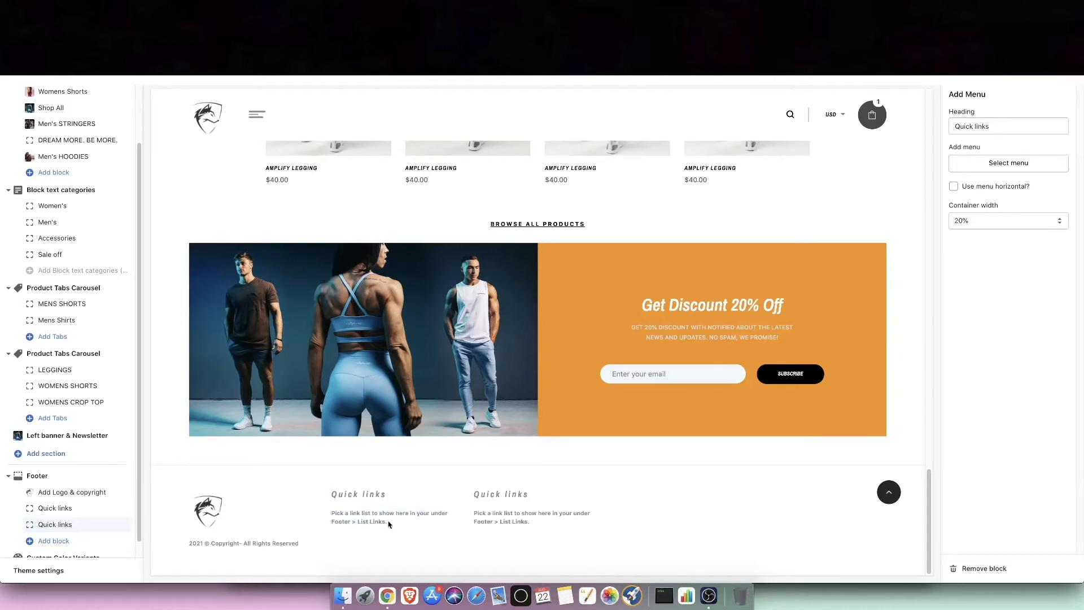
pyautogui.moveTo(382, 493); pyautogui.dragTo(334, 531)
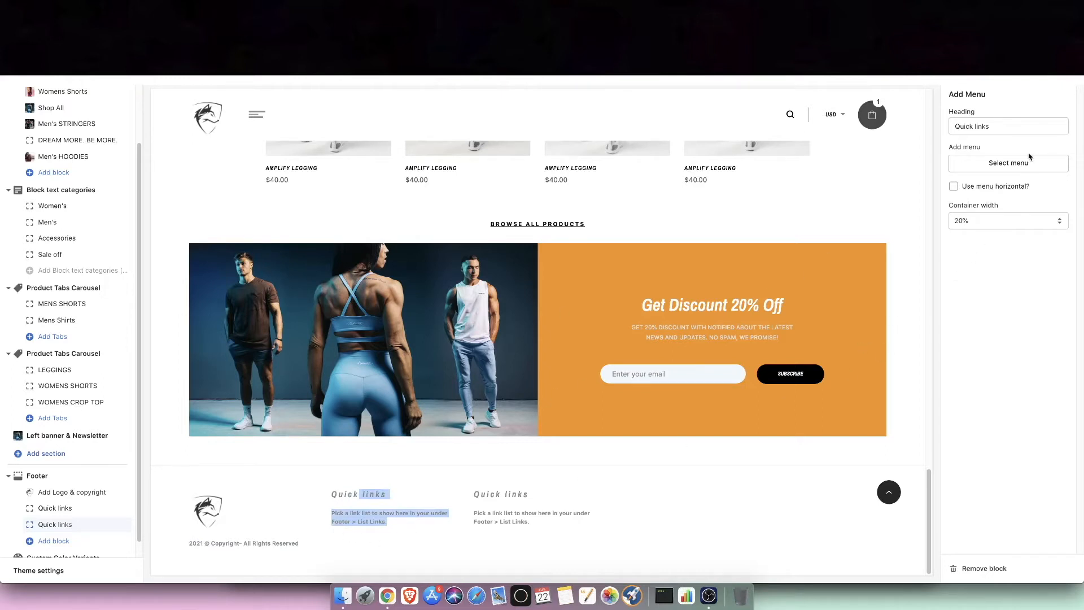
# Step: Assign the Main menu to the second Quick links footer block and move that block directly below Add Logo & copyright
pyautogui.click(997, 168)
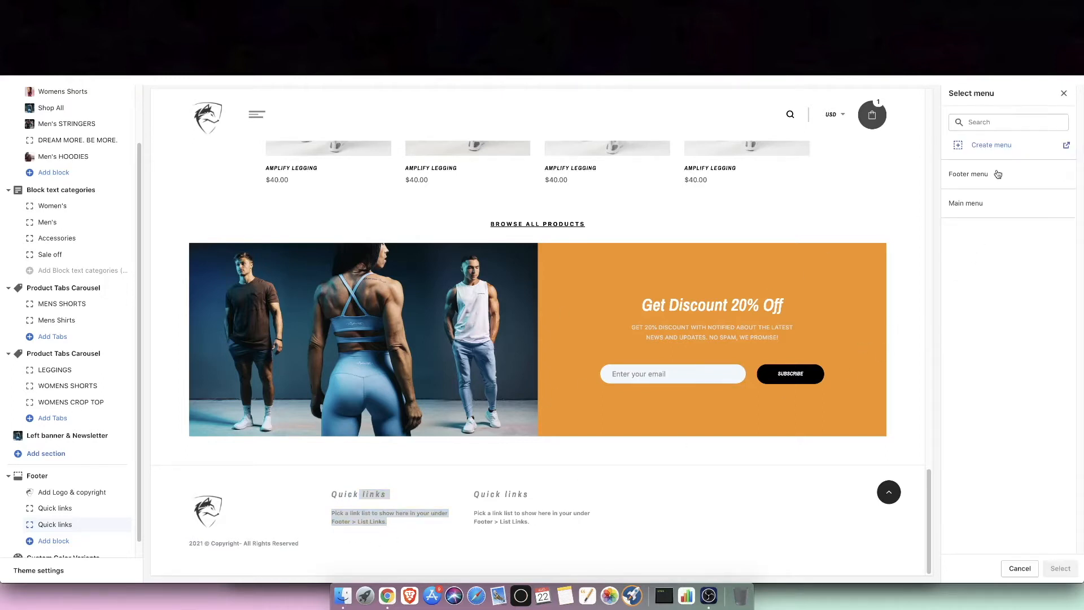
pyautogui.click(982, 212)
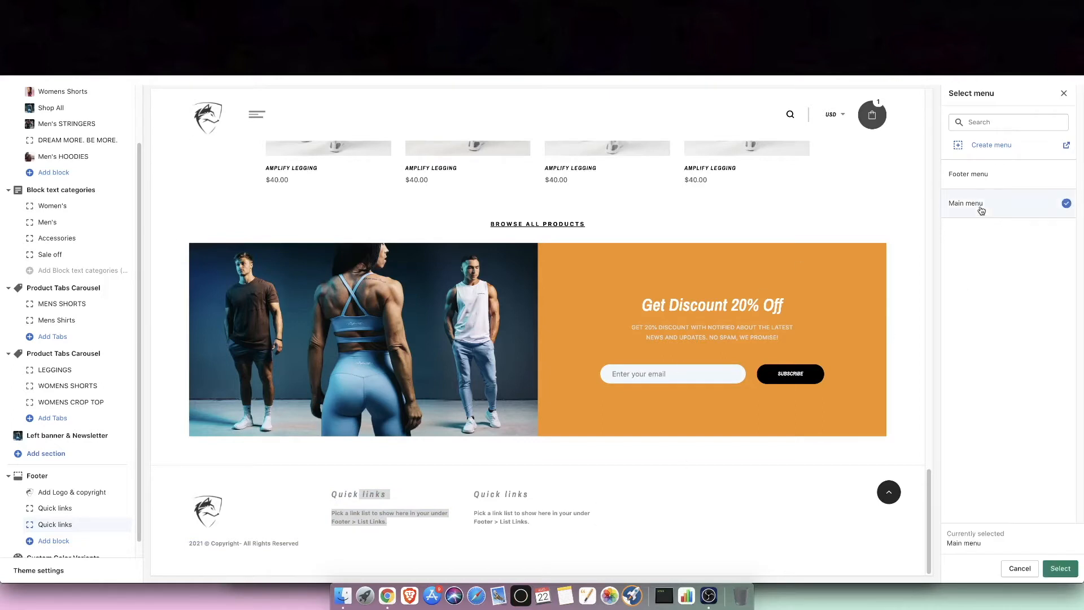
pyautogui.click(1060, 568)
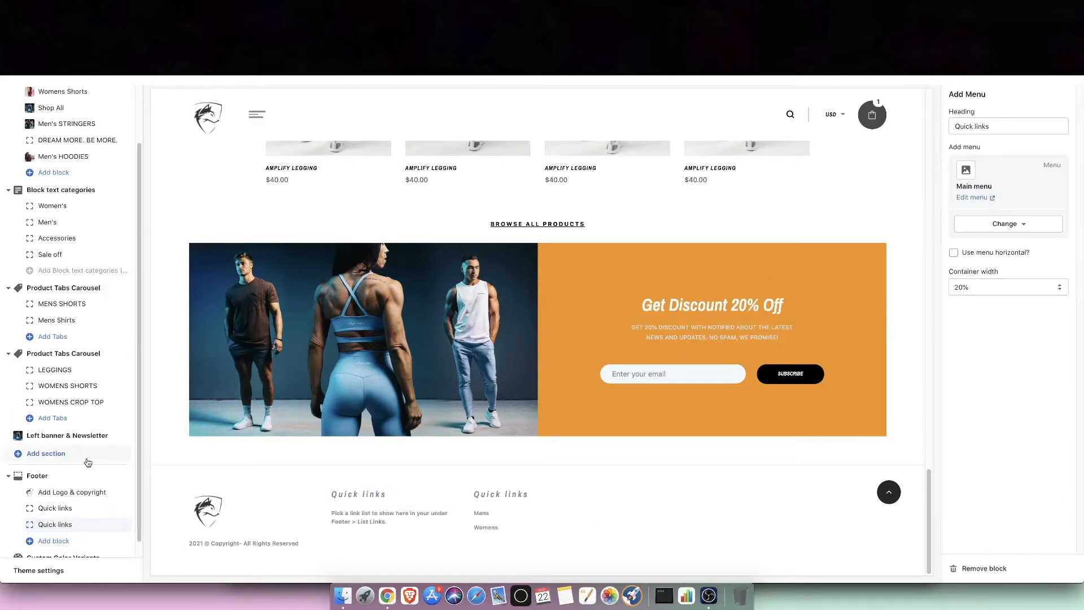
pyautogui.moveTo(69, 525)
pyautogui.moveTo(124, 525); pyautogui.dragTo(118, 492)
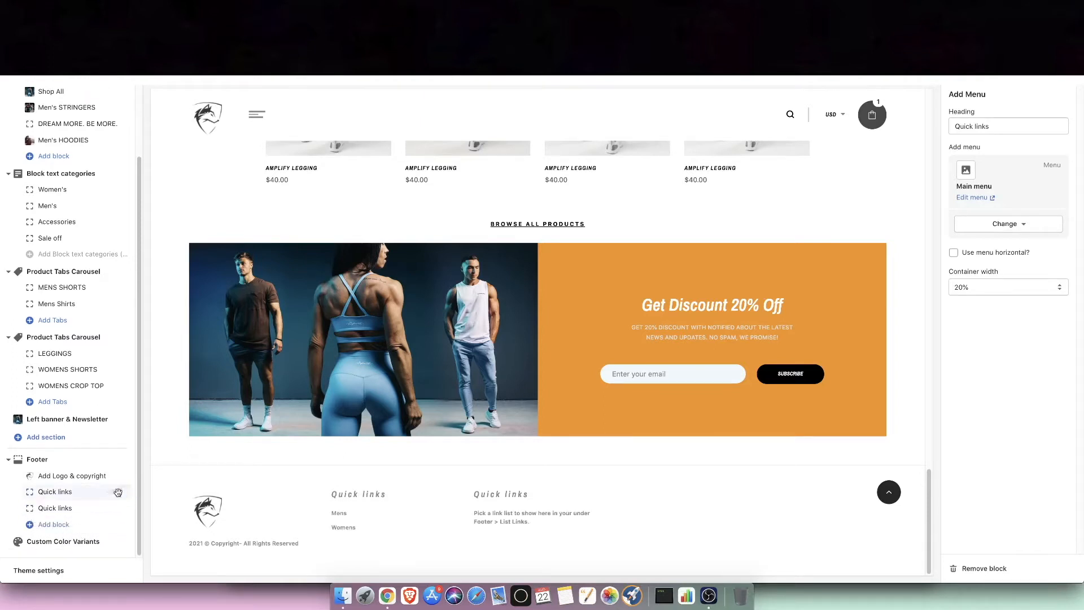
# Step: Test the Mens and Womens footer links in the preview and look over the collection page each one opens
pyautogui.click(339, 515)
pyautogui.scroll(-5, 508, 515)
pyautogui.scroll(5, 451, 511)
pyautogui.scroll(-5, 502, 468)
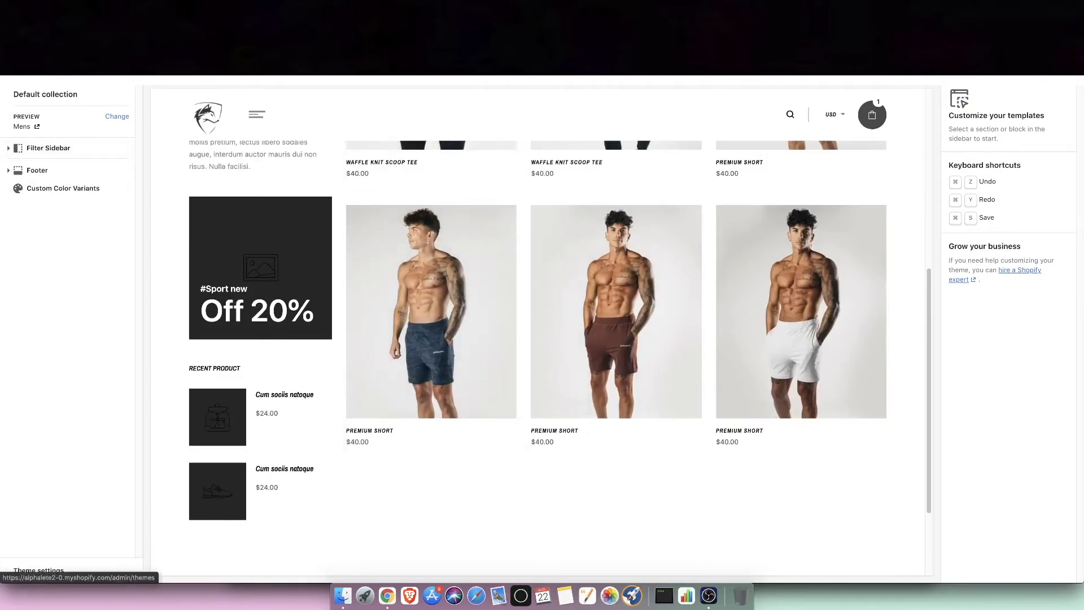
pyautogui.scroll(-3, 375, 314)
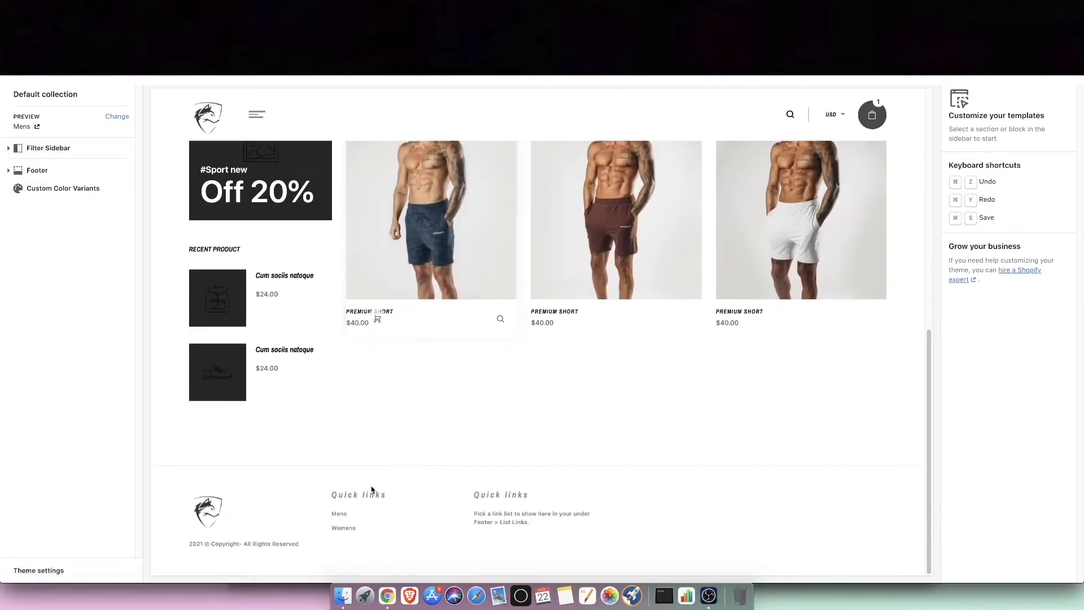
pyautogui.click(347, 528)
pyautogui.scroll(-5, 372, 497)
pyautogui.scroll(-4, 389, 488)
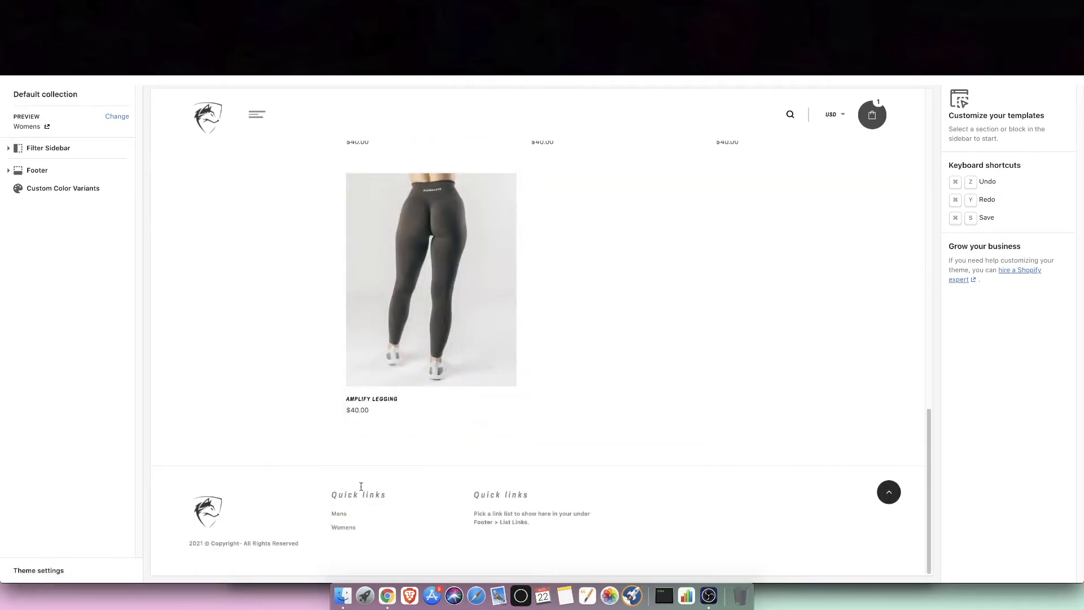
pyautogui.scroll(15, 322, 501)
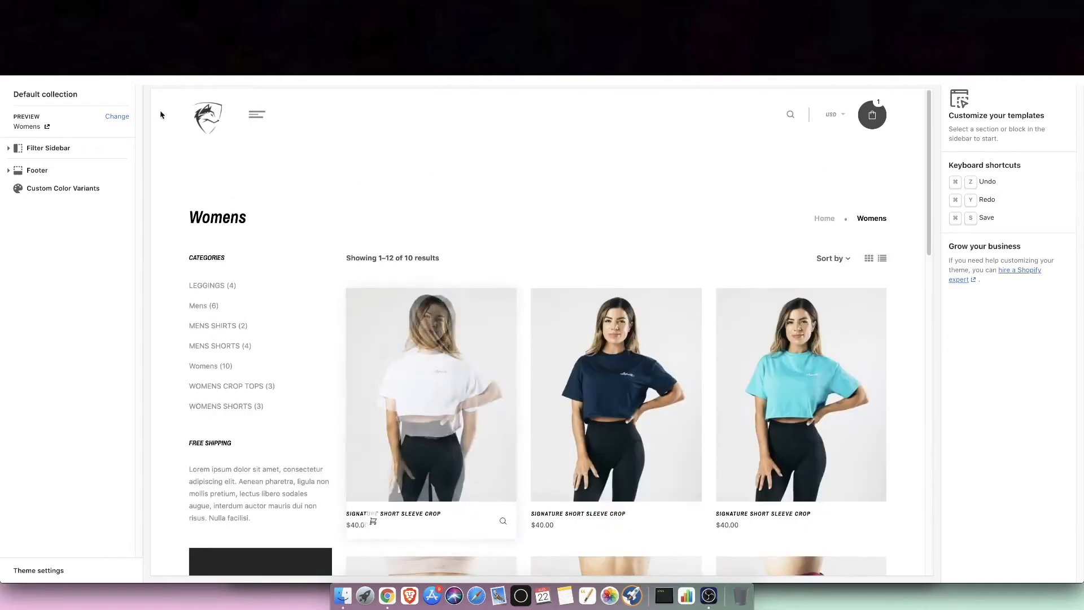
# Step: Return the preview to the home page, then open the Womens Leggings collection and check its footer
pyautogui.click(209, 125)
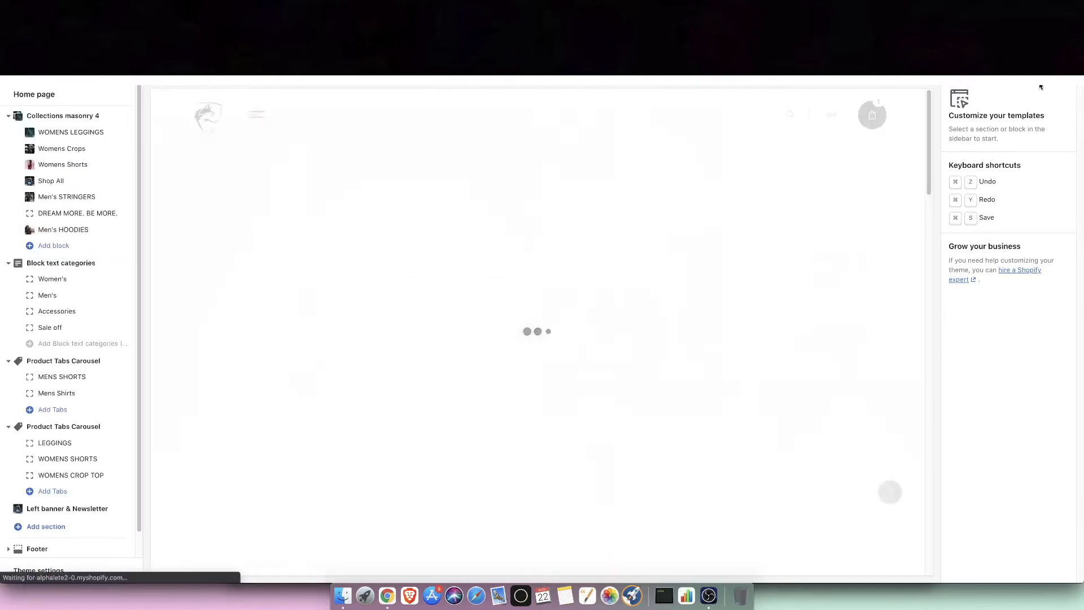
pyautogui.scroll(-10, 366, 384)
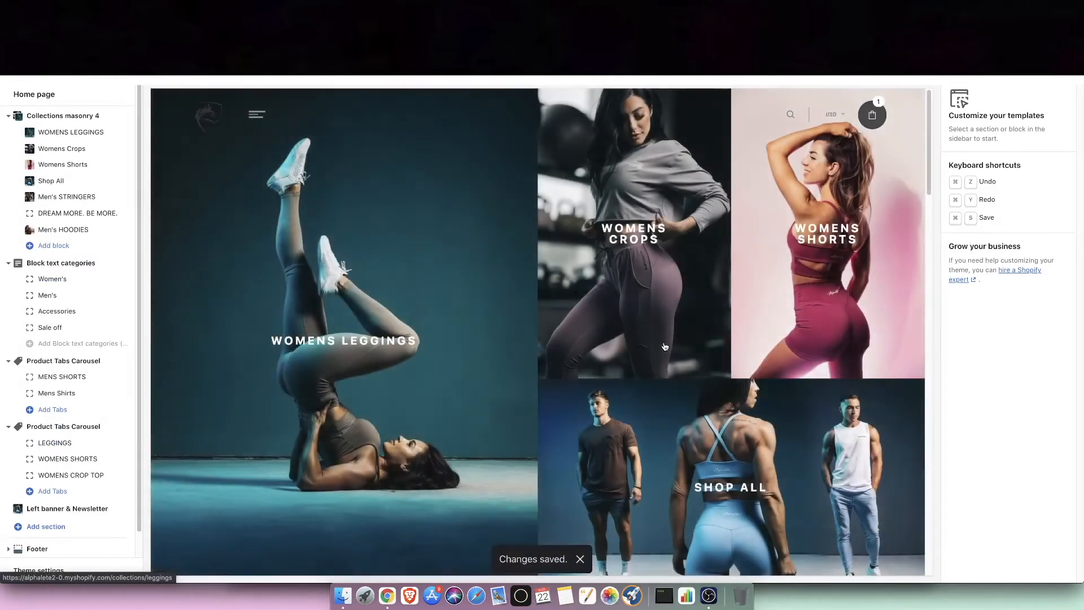
pyautogui.click(435, 419)
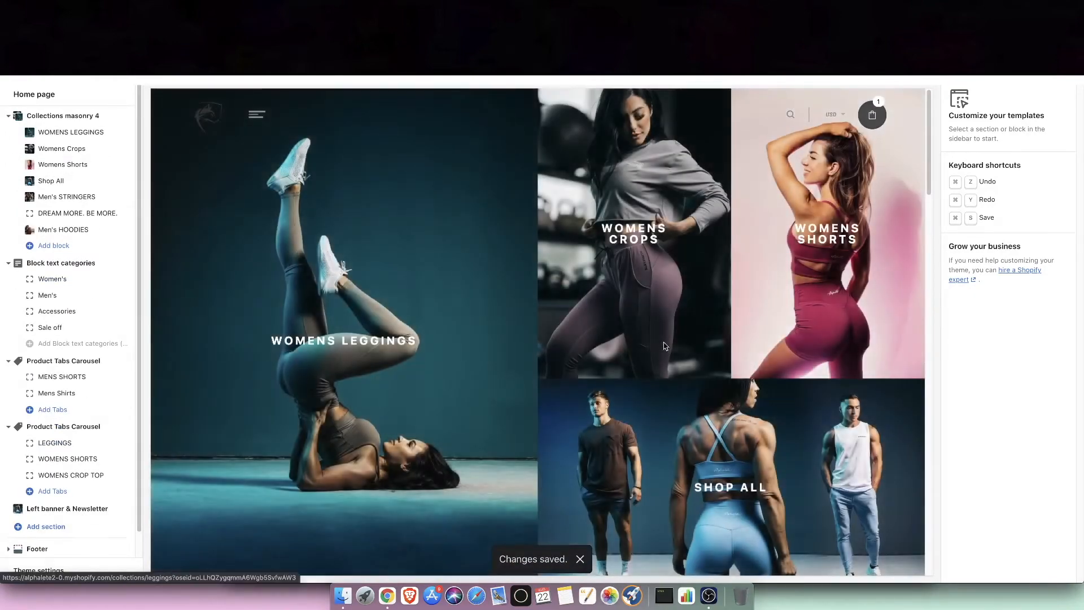
pyautogui.scroll(-10, 377, 416)
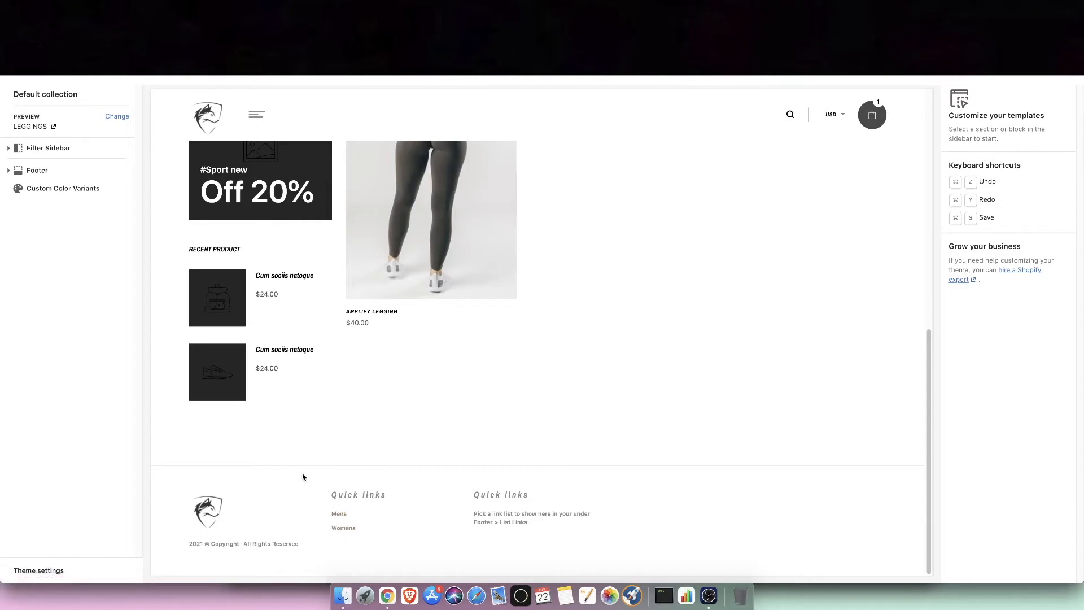
# Step: Change the heading of the first Quick links footer block to SHOP BY COLLECTION and save the theme
pyautogui.click(37, 170)
pyautogui.click(39, 202)
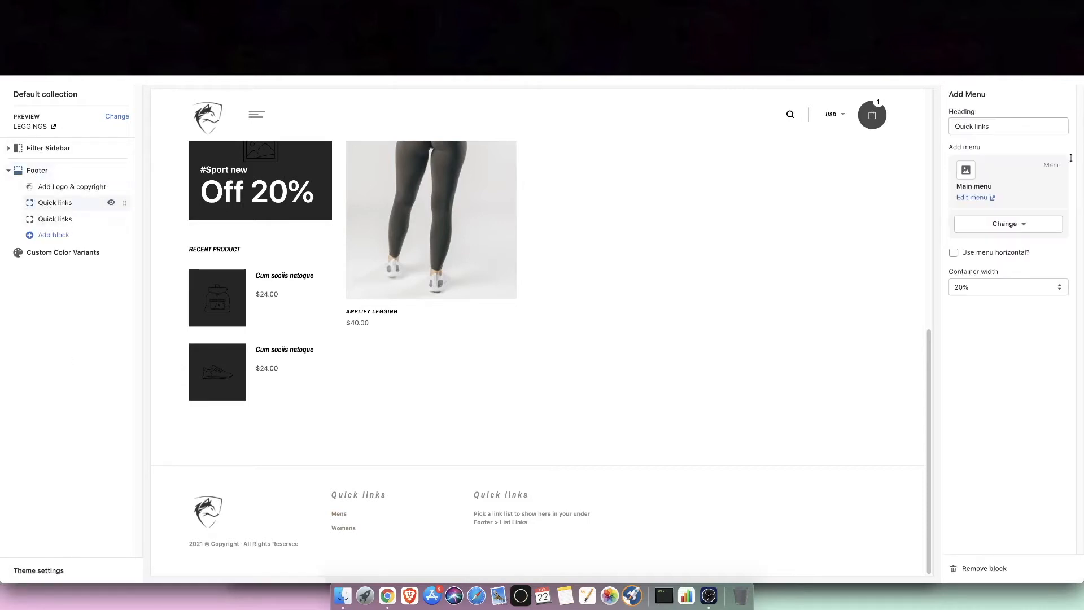
pyautogui.moveTo(989, 126); pyautogui.dragTo(912, 132)
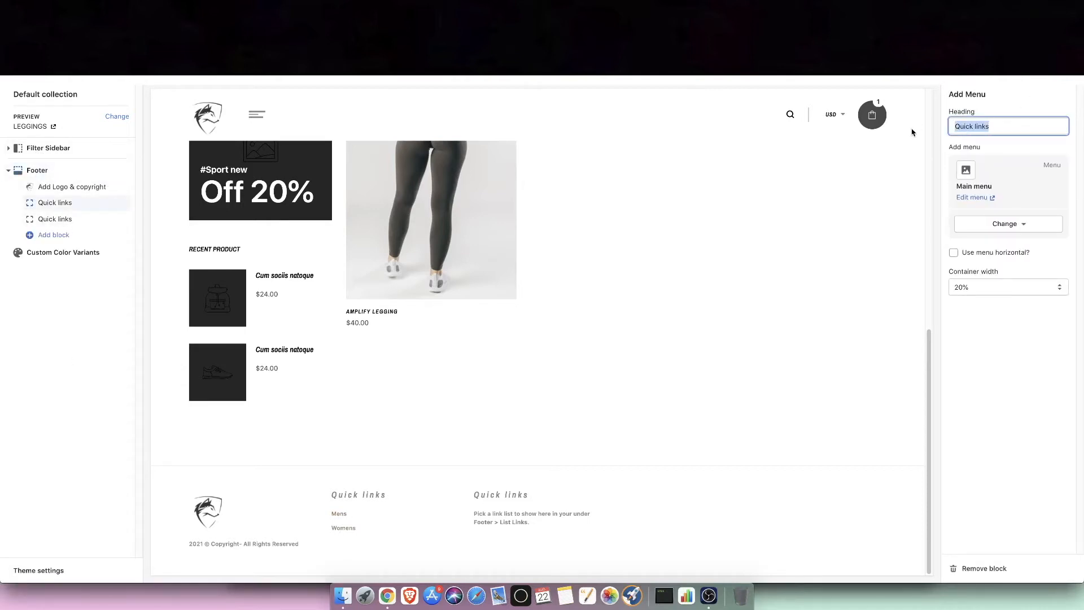
pyautogui.press('BackSpace')
pyautogui.write('SHOP BY COLLECTION')
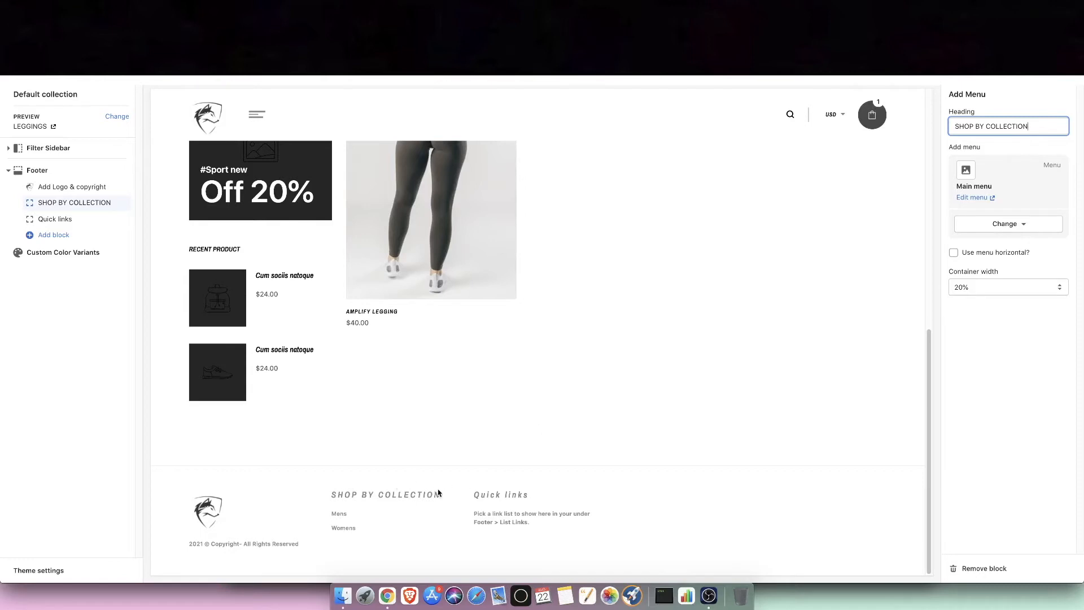
pyautogui.moveTo(329, 492); pyautogui.dragTo(375, 495)
pyautogui.click(376, 495)
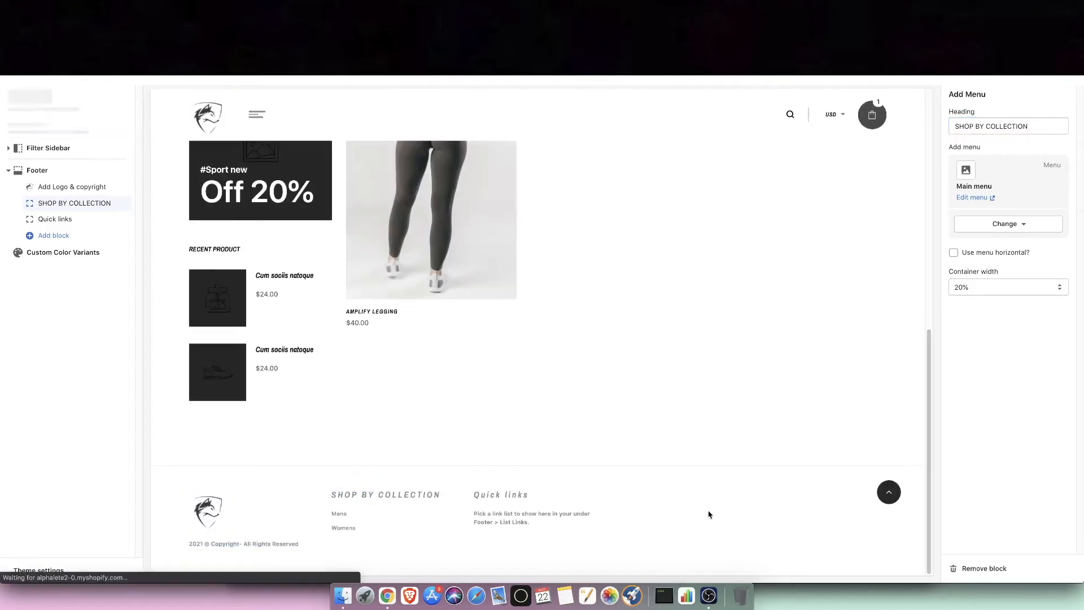
pyautogui.scroll(-2, 538, 478)
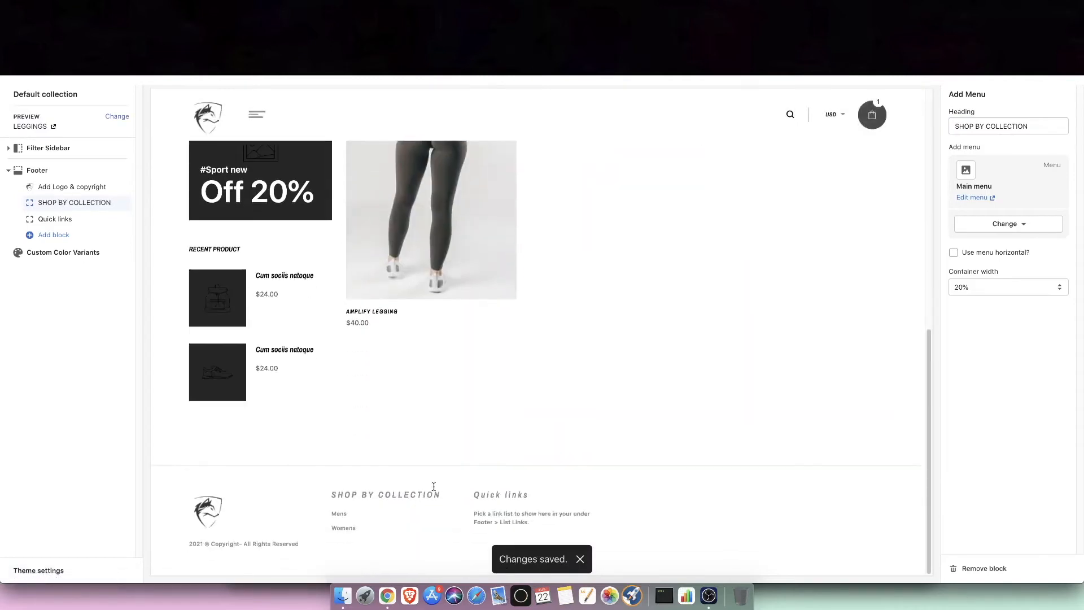
pyautogui.moveTo(477, 493); pyautogui.dragTo(539, 527)
pyautogui.click(539, 528)
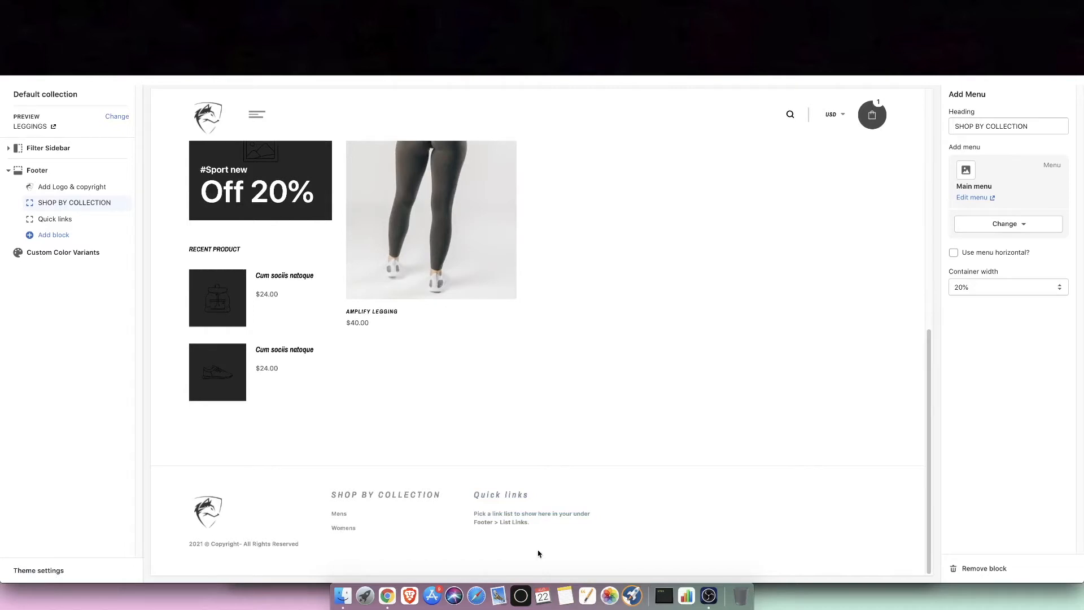
# Step: Leave the theme editor and open the store's Legal settings with the policy pages
pyautogui.click(14, 71)
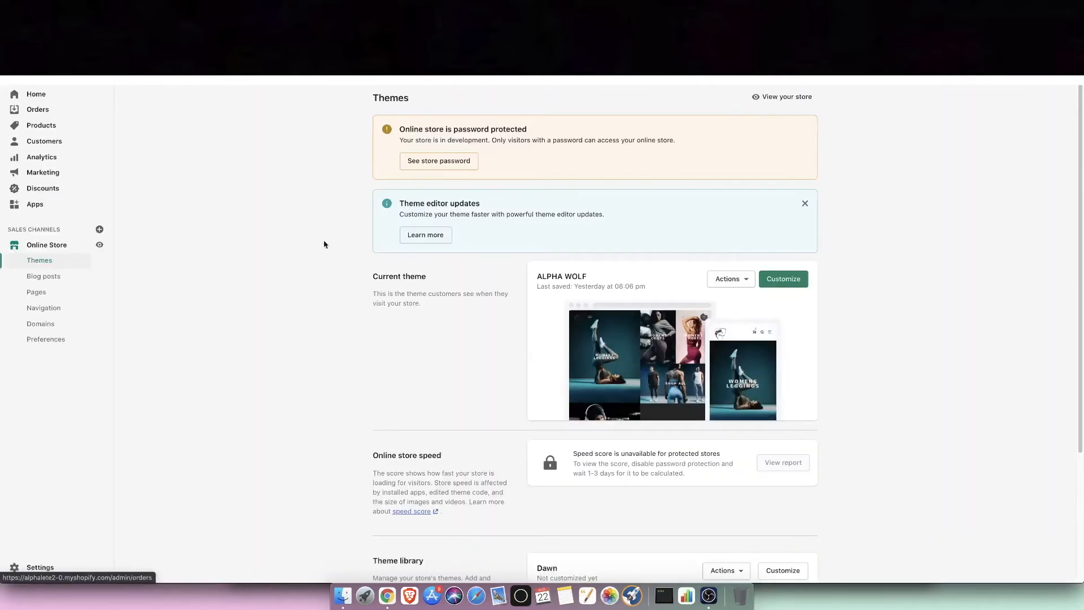
pyautogui.click(31, 571)
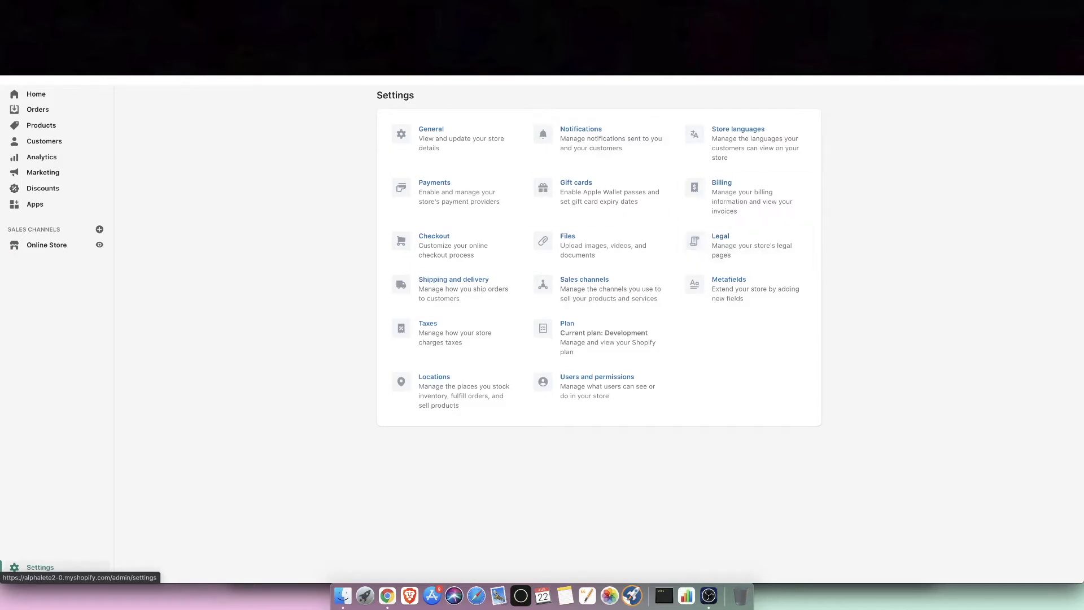
pyautogui.click(778, 252)
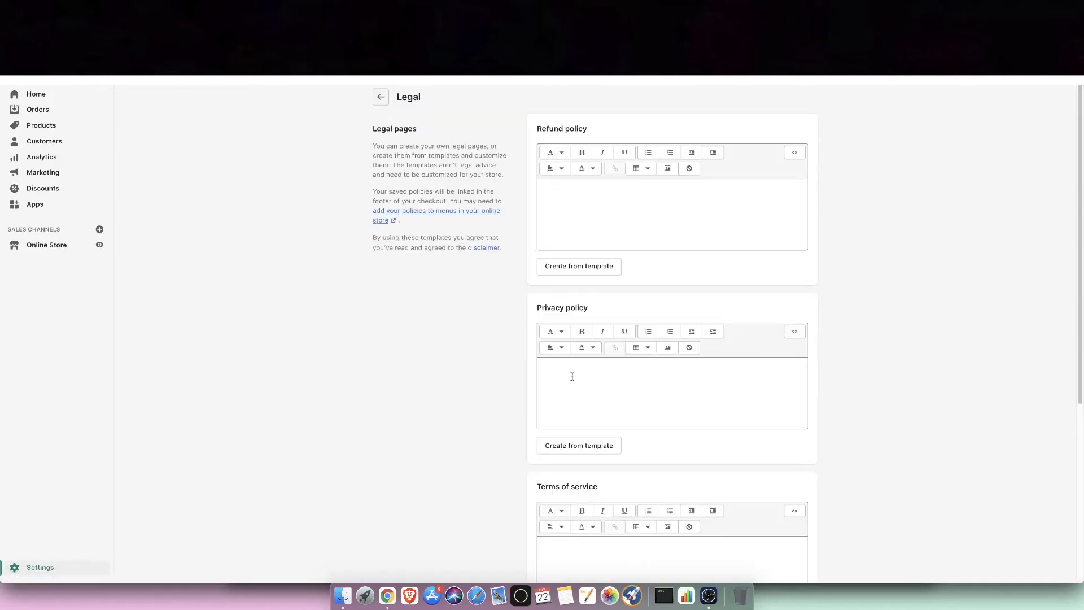
pyautogui.scroll(-3, 593, 273)
pyautogui.scroll(3, 579, 296)
# Step: Create the Refund policy from its template
pyautogui.click(579, 266)
pyautogui.click(568, 435)
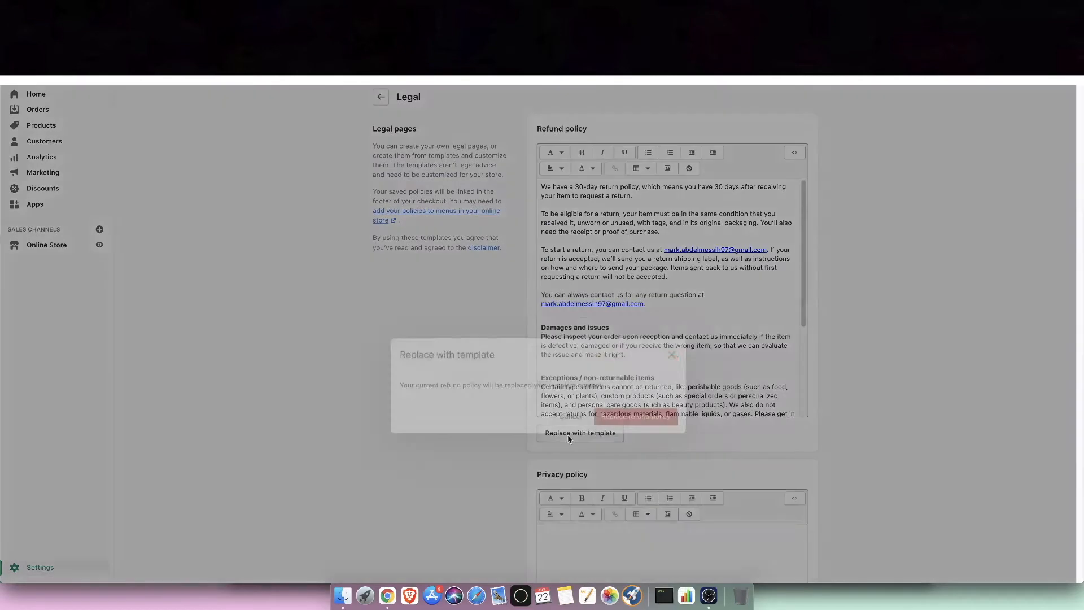
pyautogui.click(634, 349)
pyautogui.scroll(-1, 589, 482)
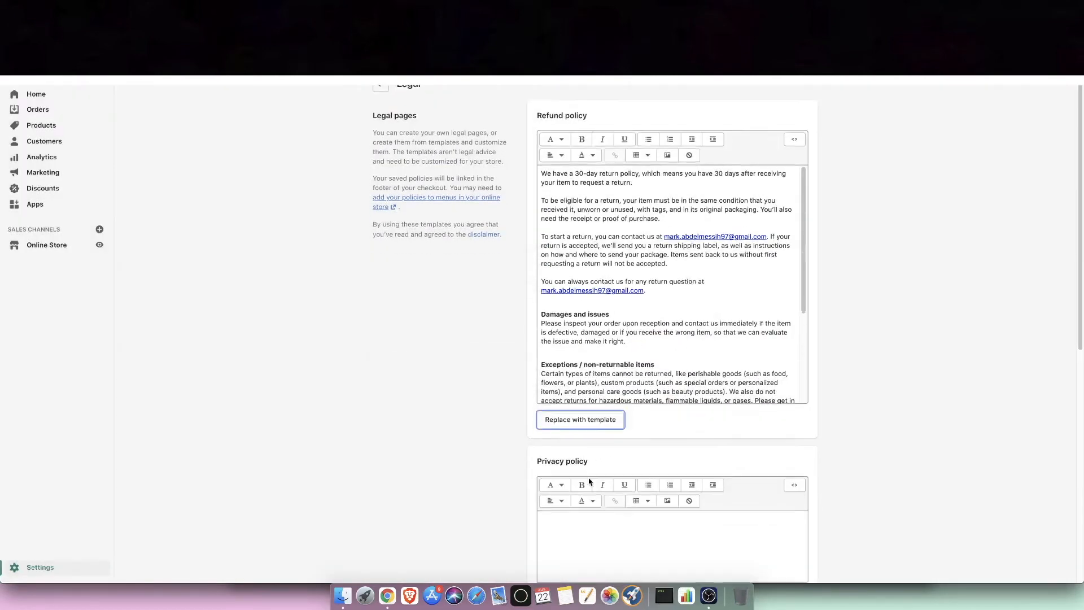
# Step: Create the Privacy policy from its template and skim the generated text
pyautogui.scroll(-4, 589, 481)
pyautogui.click(587, 405)
pyautogui.scroll(-5, 612, 446)
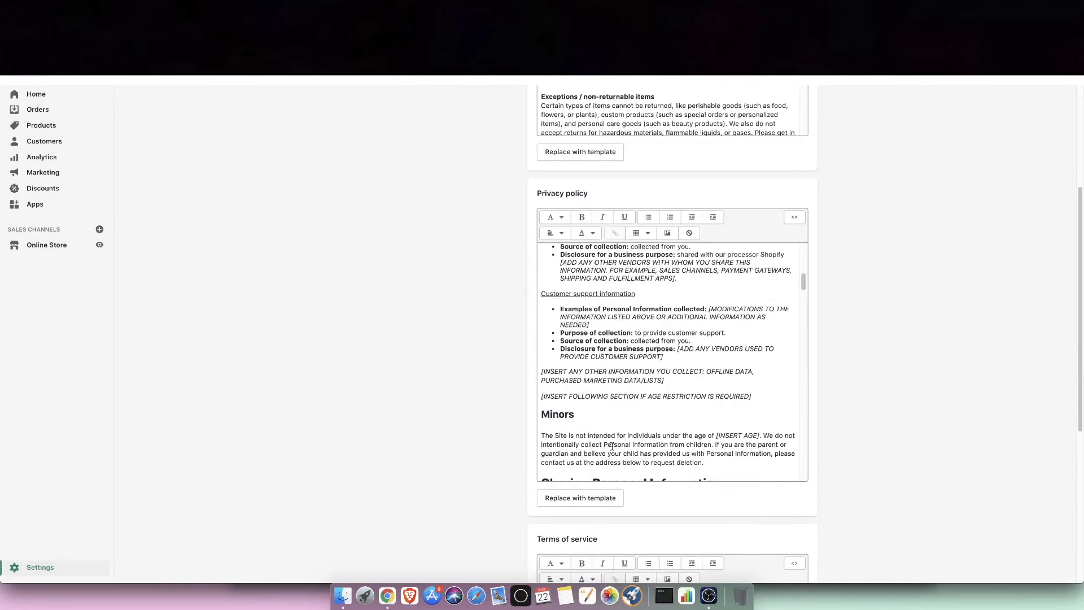
# Step: Create the Terms of service from its template, skim the text and save the legal pages
pyautogui.scroll(-10, 612, 446)
pyautogui.click(559, 359)
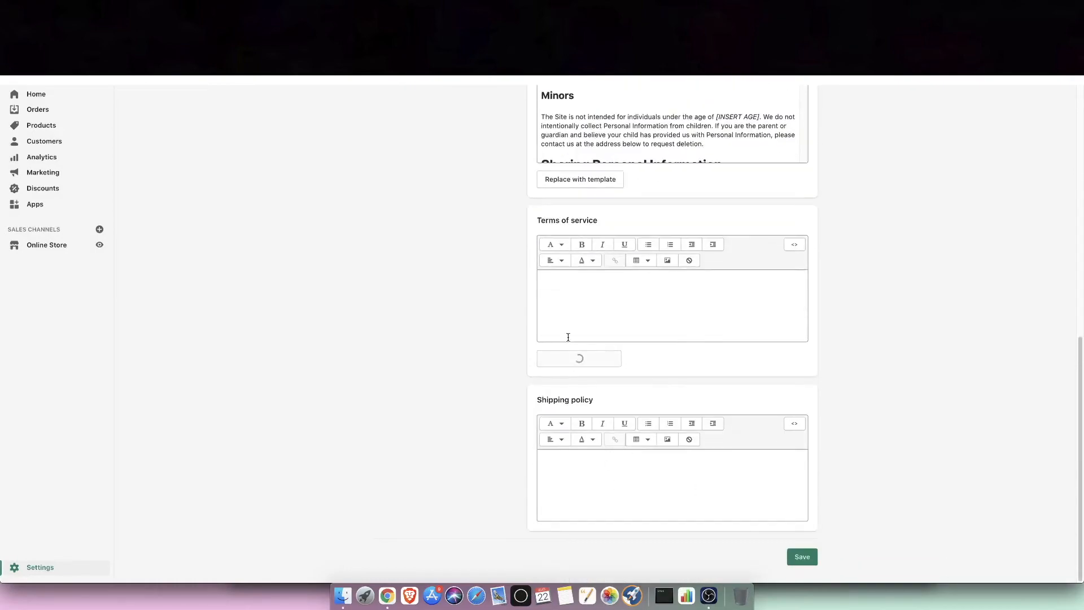
pyautogui.scroll(-5, 598, 374)
pyautogui.scroll(12, 774, 242)
pyautogui.scroll(-5, 734, 282)
pyautogui.scroll(-15, 869, 408)
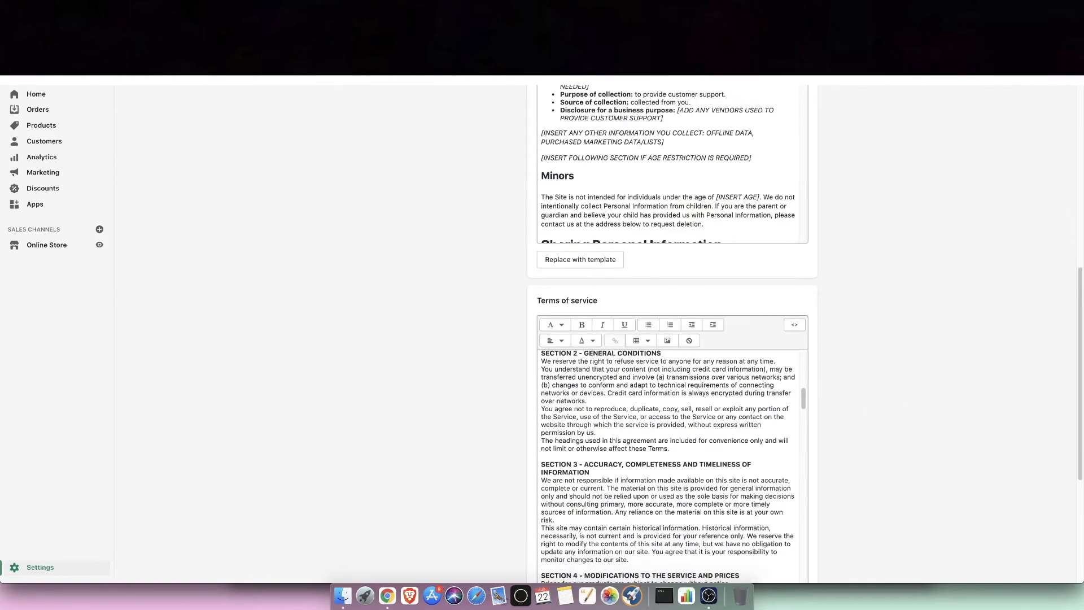
pyautogui.scroll(-5, 648, 437)
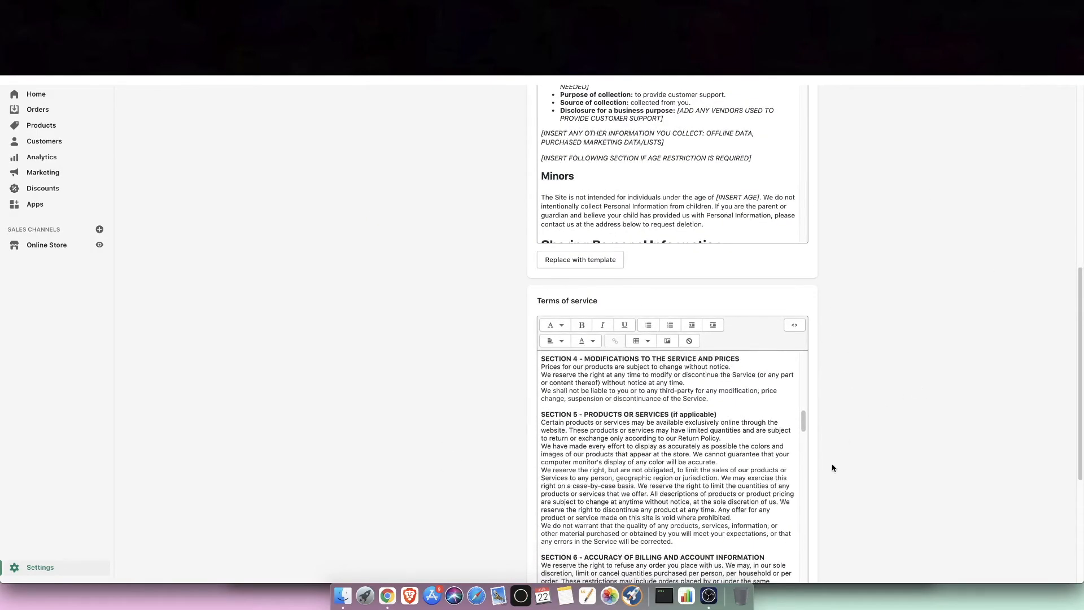
pyautogui.scroll(-7, 832, 468)
pyautogui.click(802, 557)
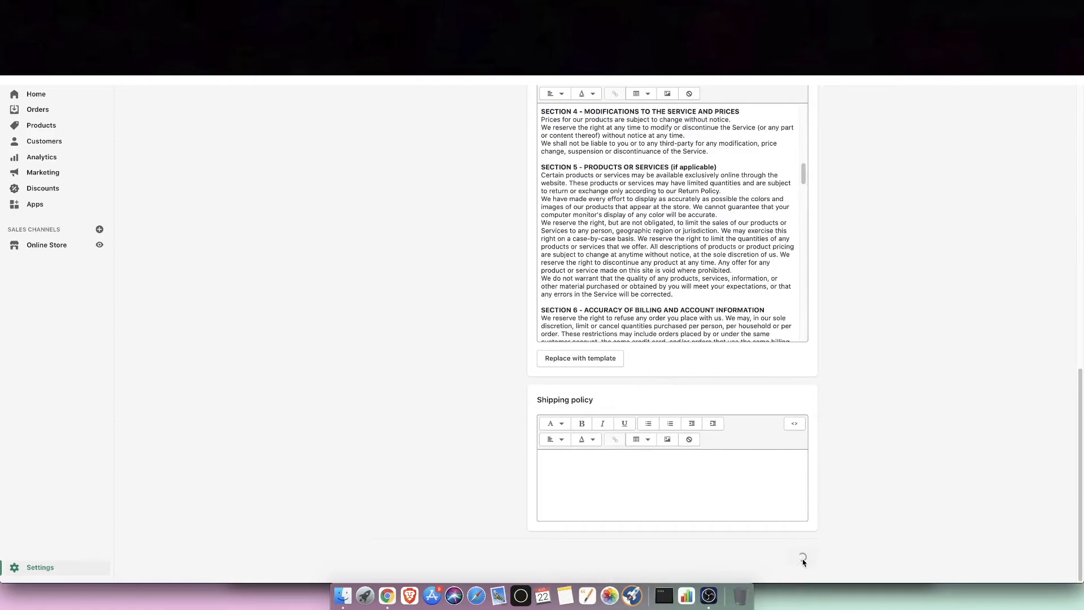
pyautogui.scroll(5, 633, 290)
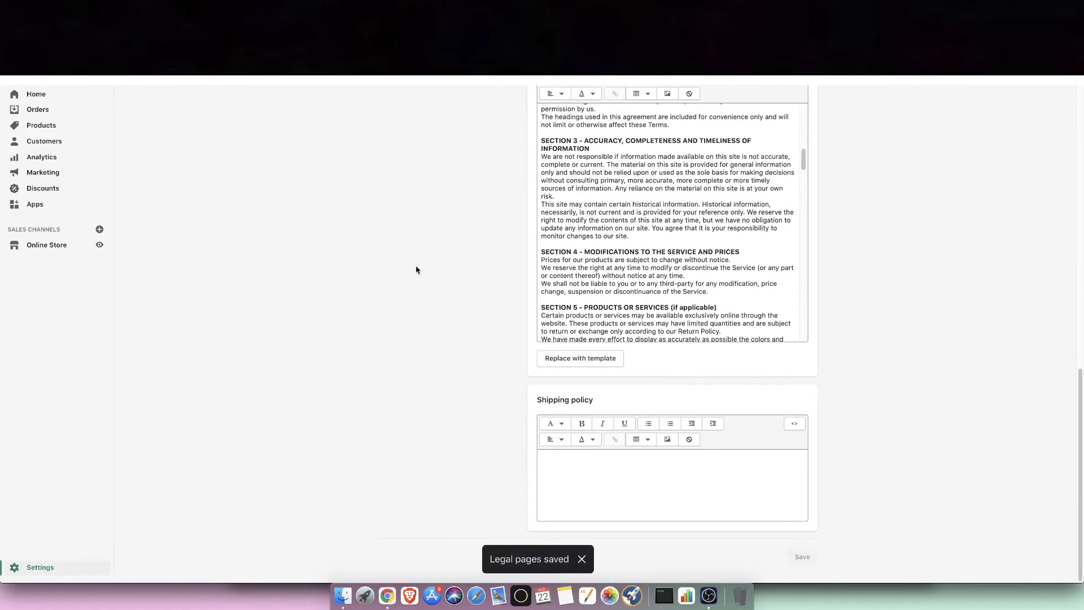
pyautogui.scroll(15, 416, 269)
pyautogui.scroll(-6, 356, 326)
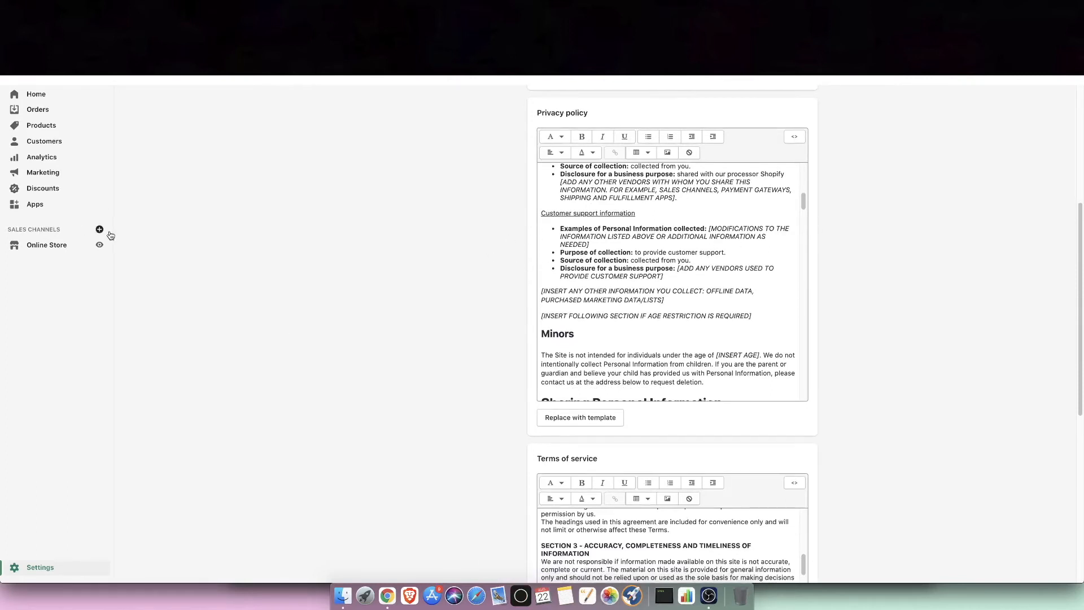
pyautogui.press('XF86AudioMute')
pyautogui.press('XF86AudioPlay')
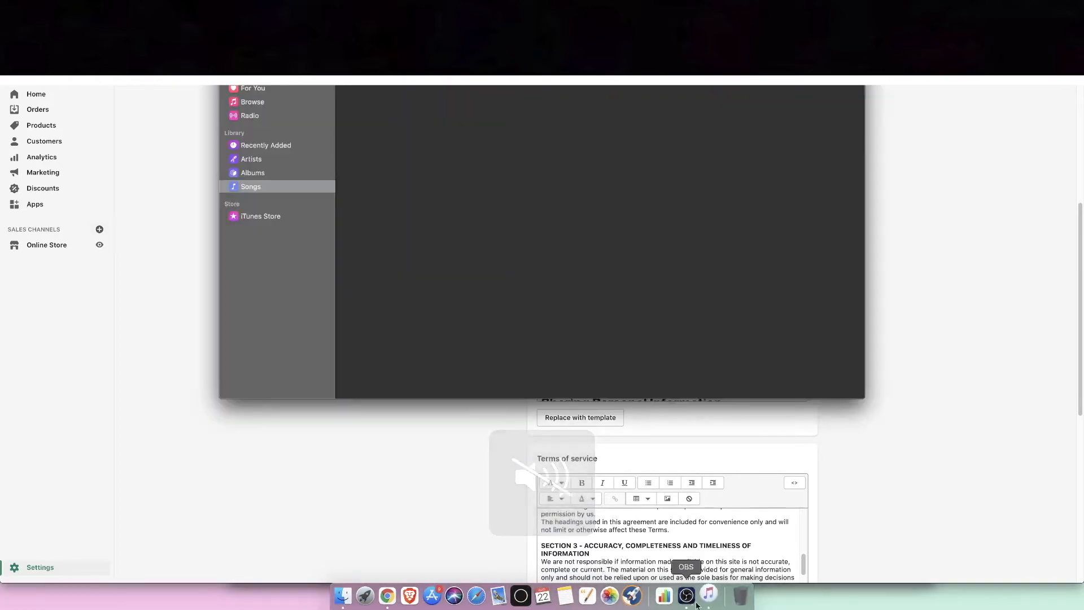
pyautogui.rightClick(709, 604)
pyautogui.click(712, 566)
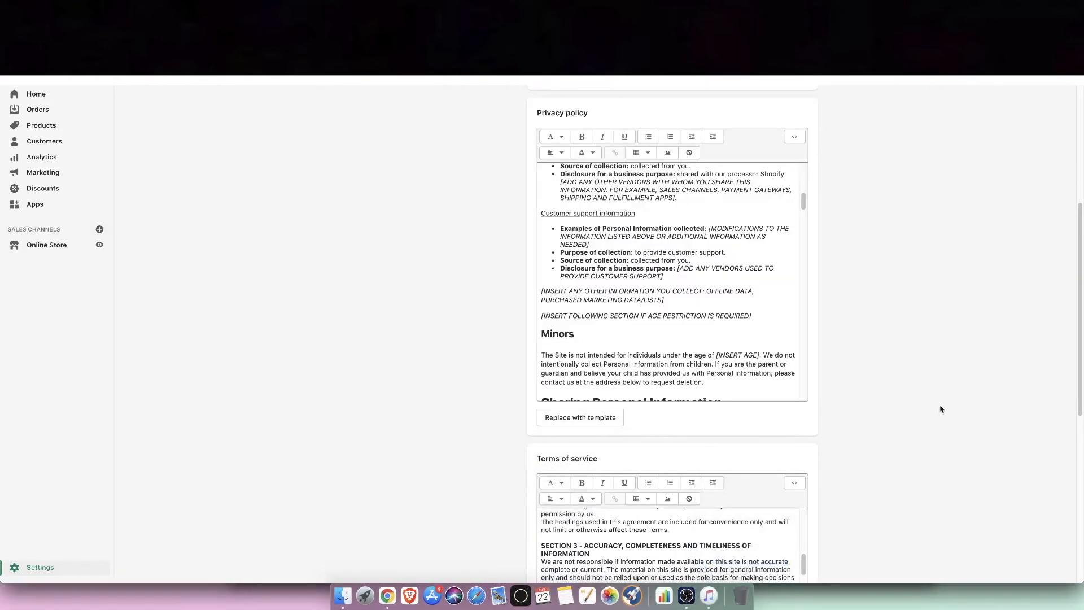
# Step: Check the footer's menu columns in the current theme's editor and return to the Themes page
pyautogui.scroll(10, 416, 314)
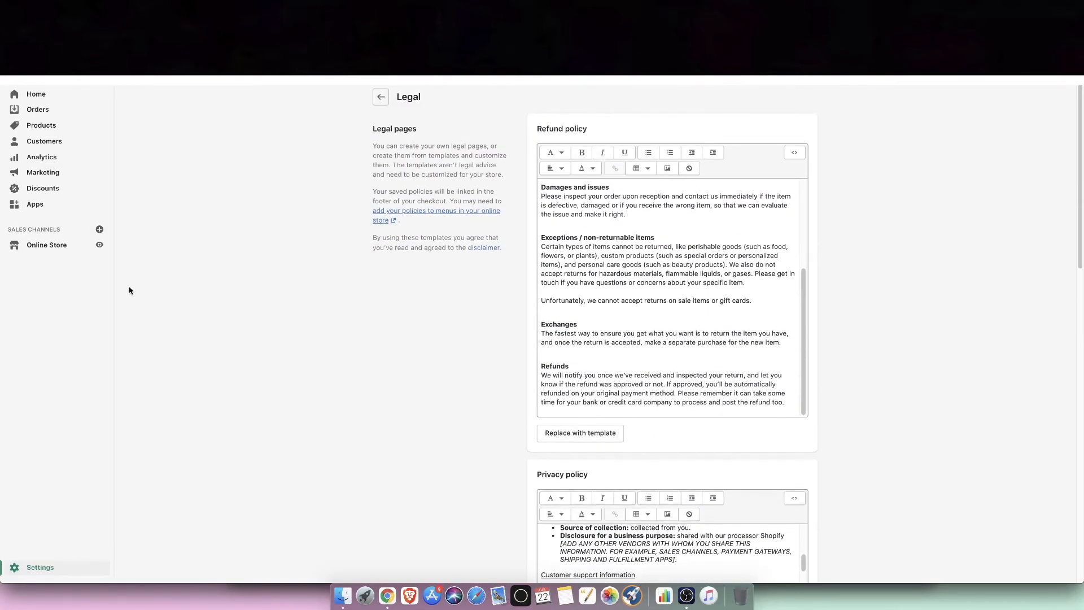
pyautogui.scroll(-3, 130, 291)
pyautogui.click(44, 249)
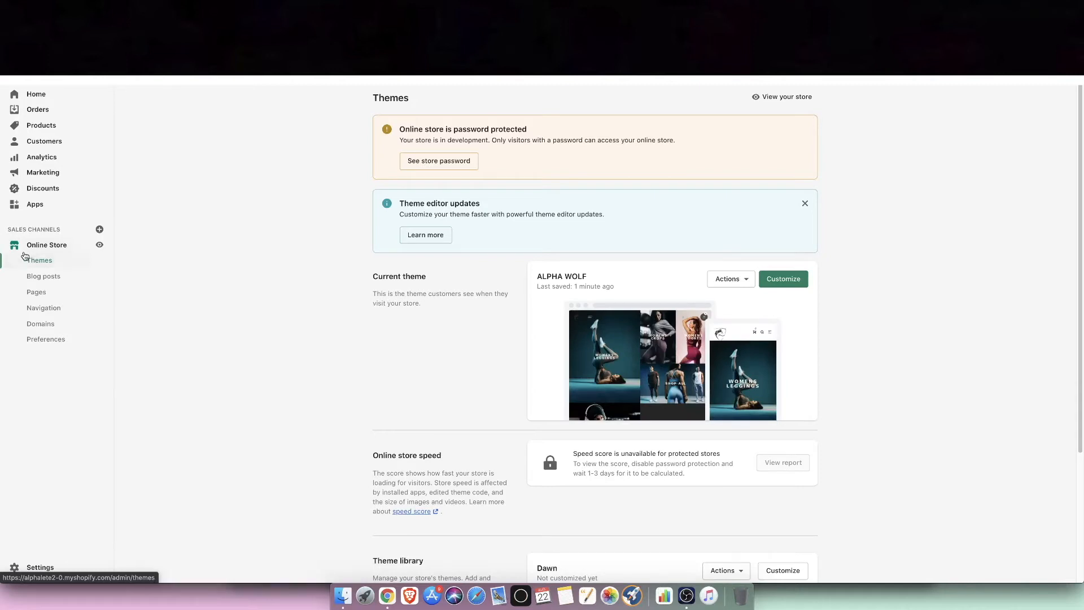
pyautogui.click(255, 22)
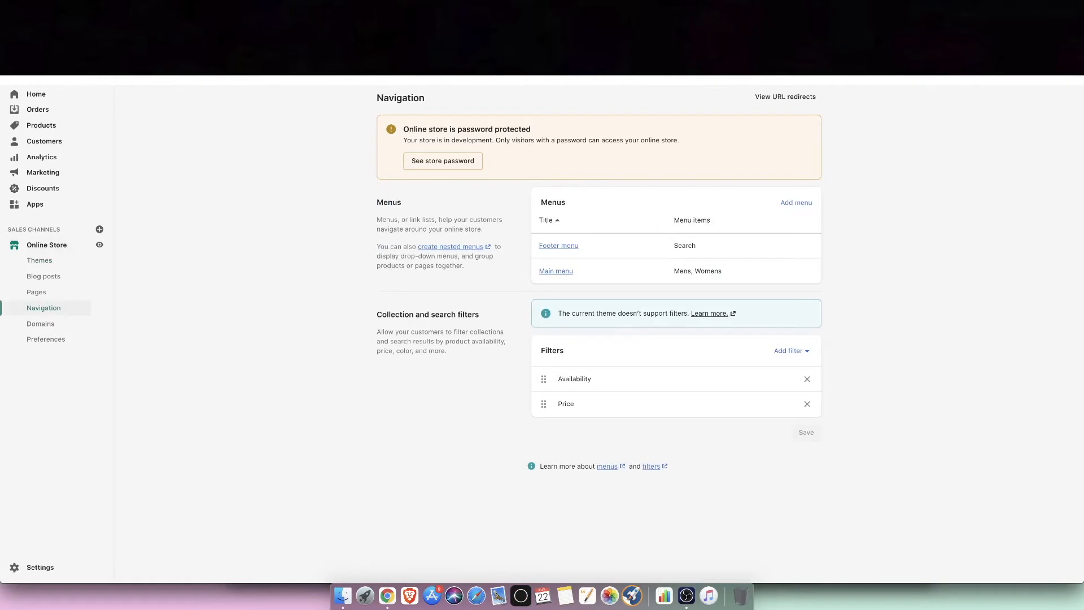
pyautogui.click(141, 22)
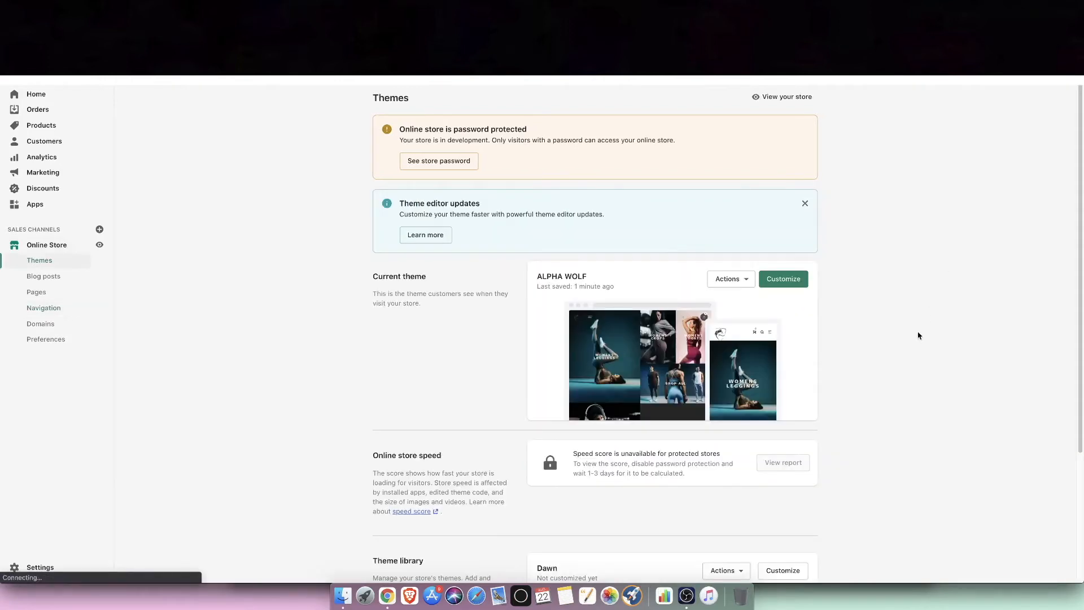
pyautogui.click(779, 284)
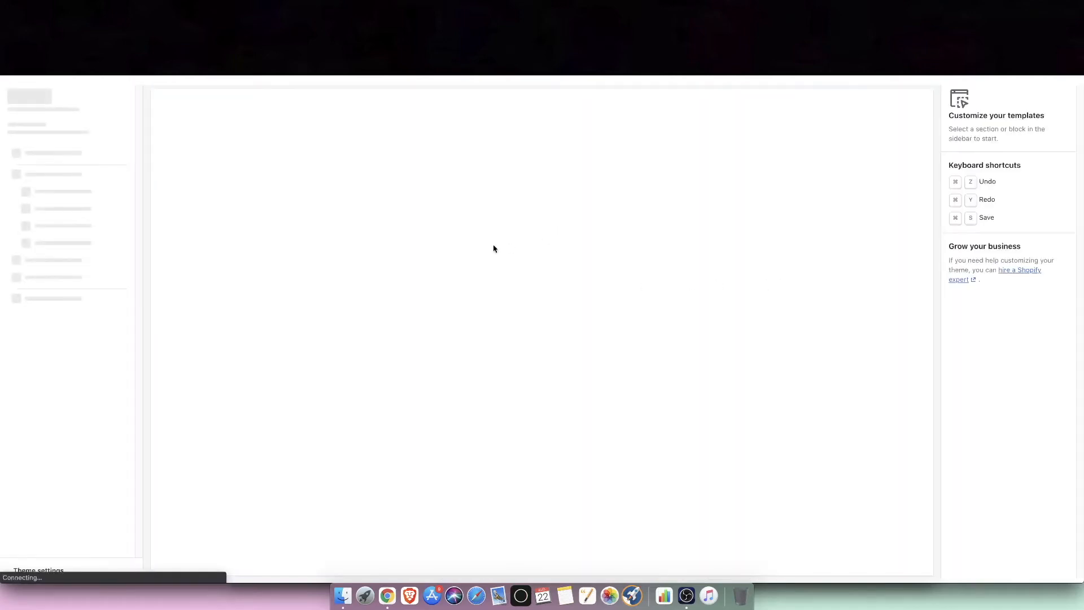
pyautogui.scroll(-20, 439, 260)
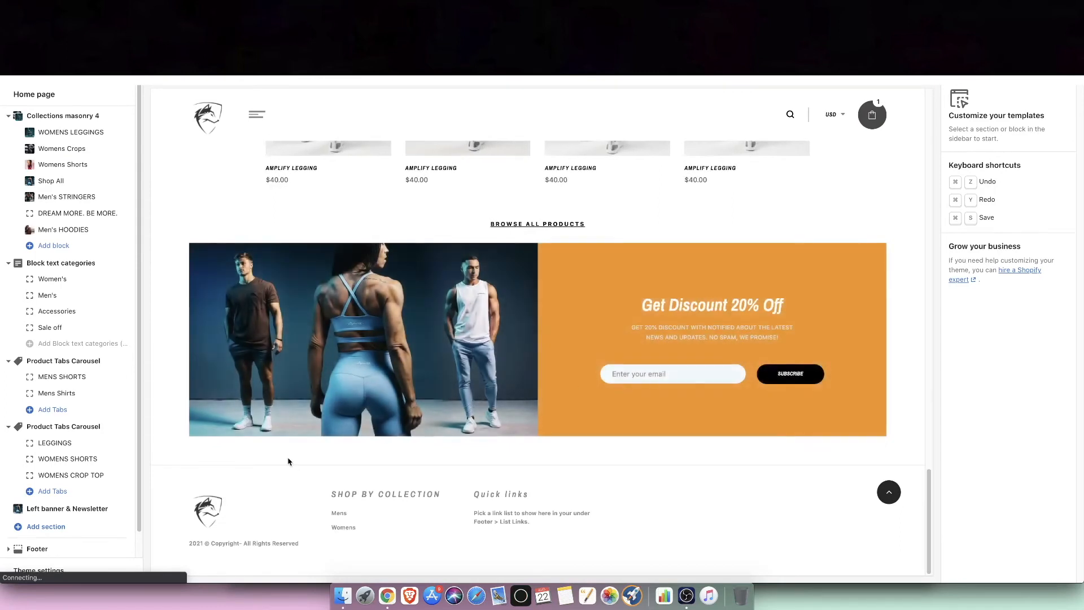
pyautogui.click(15, 68)
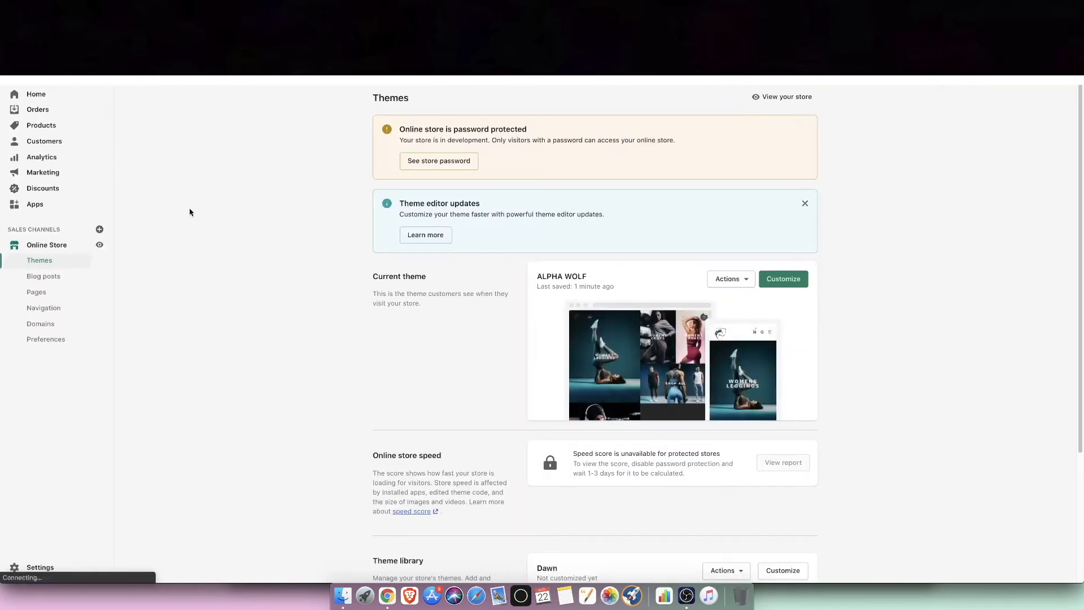
# Step: Create and save a new navigation menu titled "Policy Links"
pyautogui.click(51, 311)
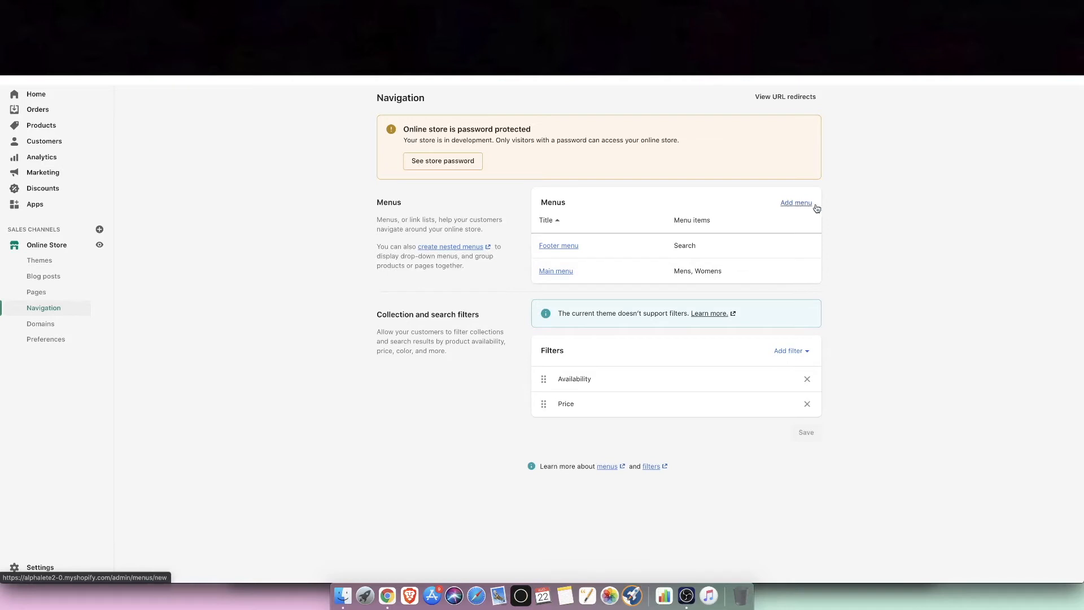
pyautogui.click(796, 203)
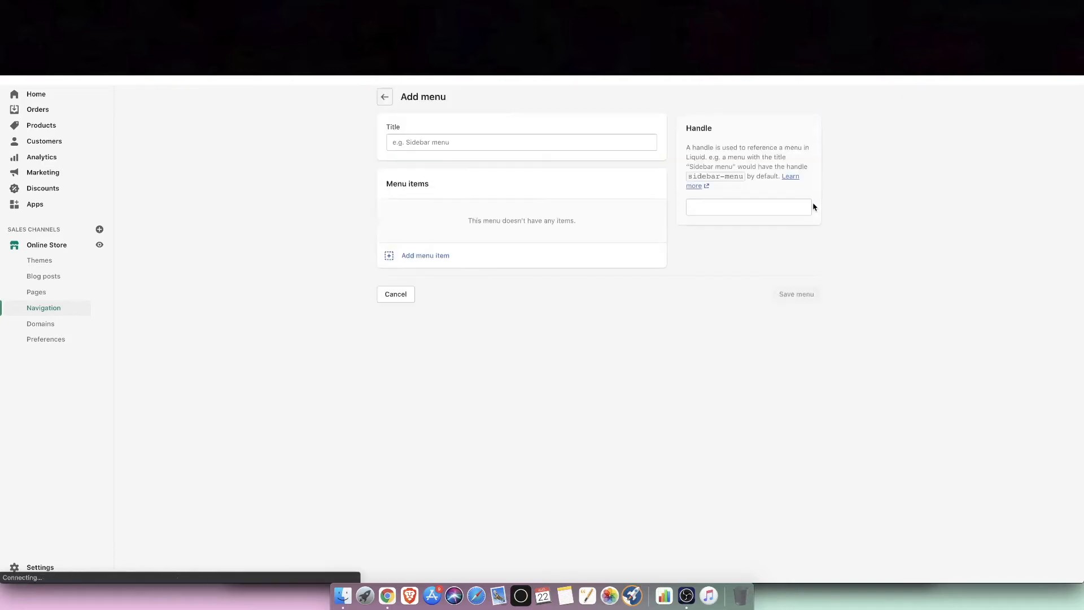
pyautogui.click(447, 144)
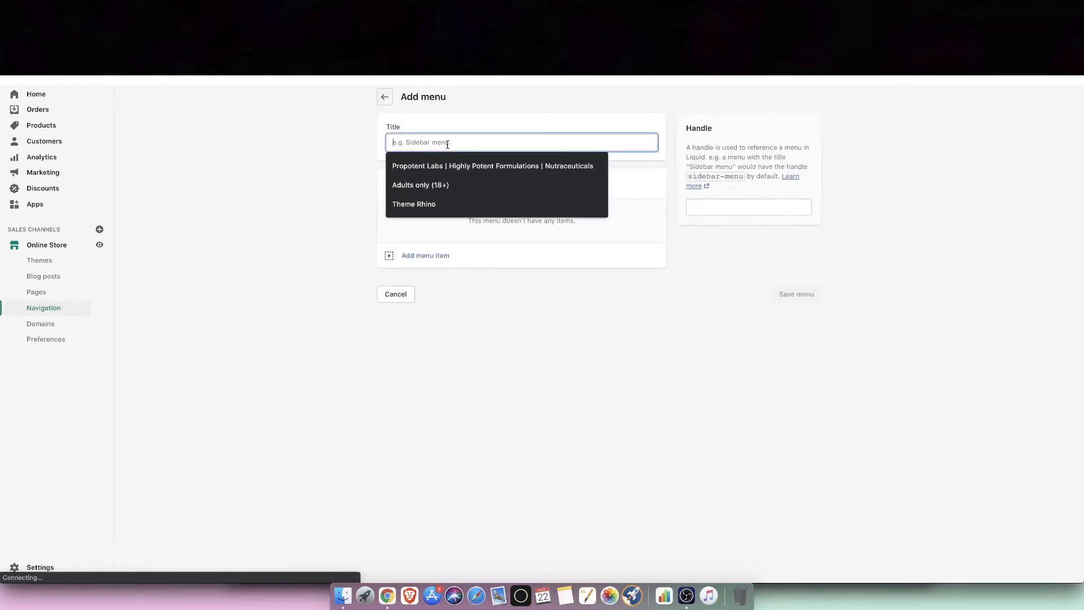
pyautogui.write('Privac')
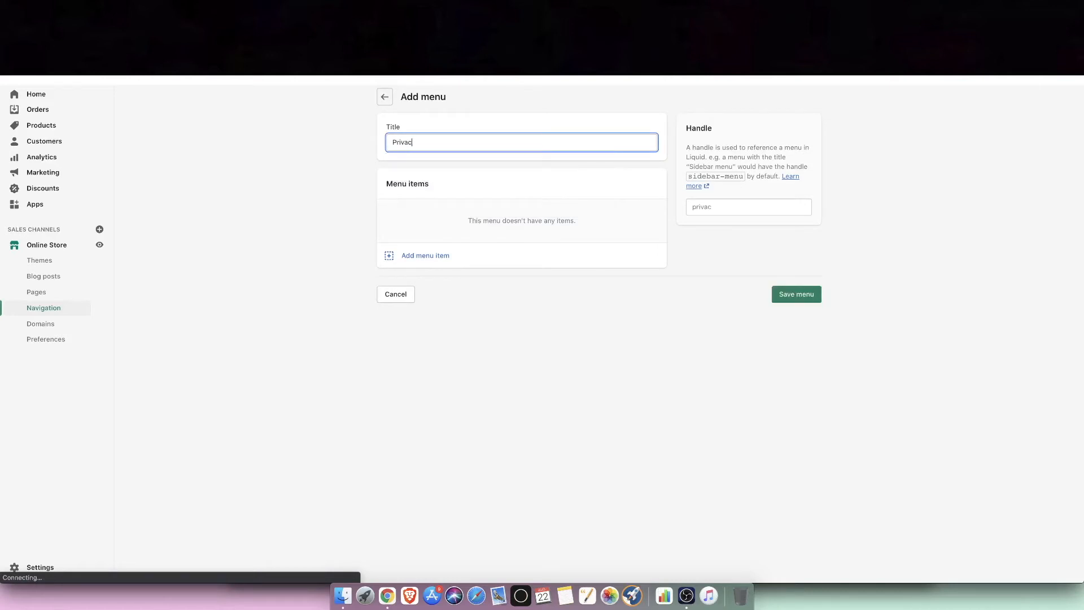
pyautogui.write('y Policy Links')
pyautogui.moveTo(416, 141); pyautogui.dragTo(261, 118)
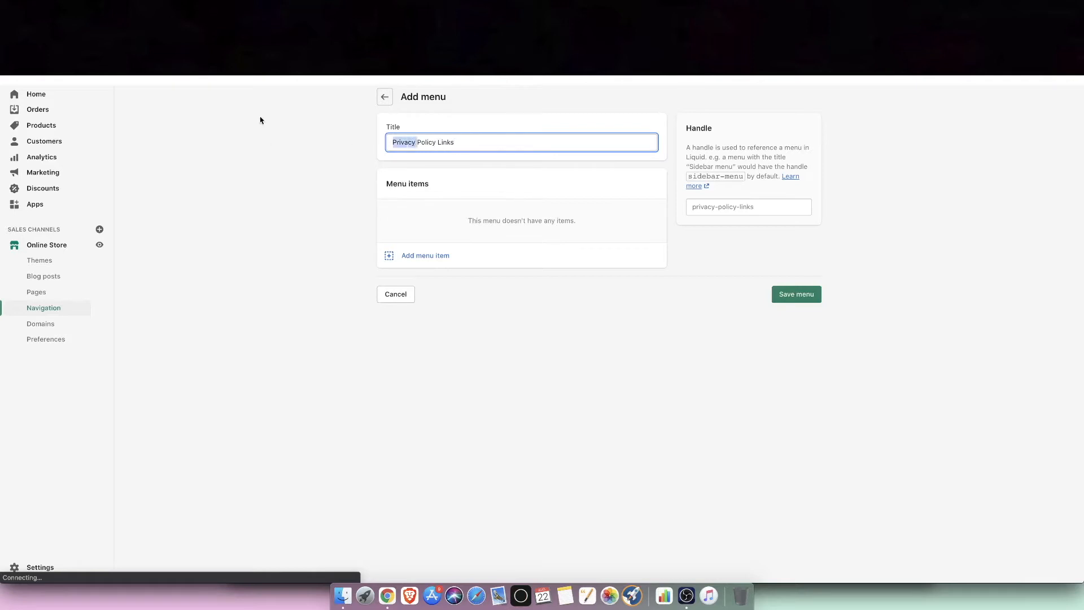
pyautogui.press('BackSpace')
pyautogui.click(796, 294)
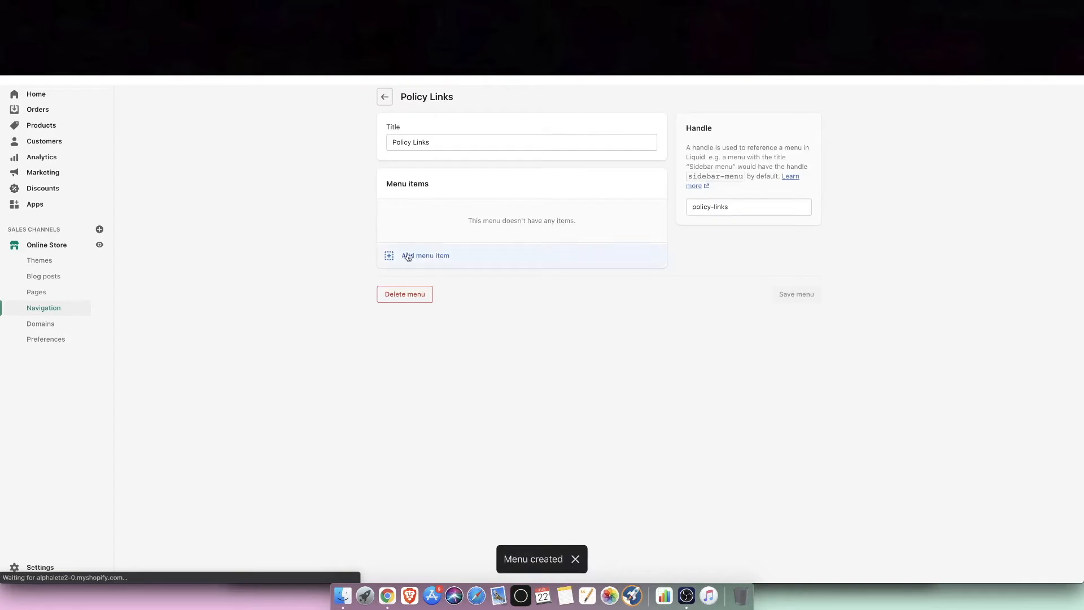
# Step: Add a menu item linking to the Privacy Policy to the Policy Links menu
pyautogui.click(391, 258)
pyautogui.click(934, 171)
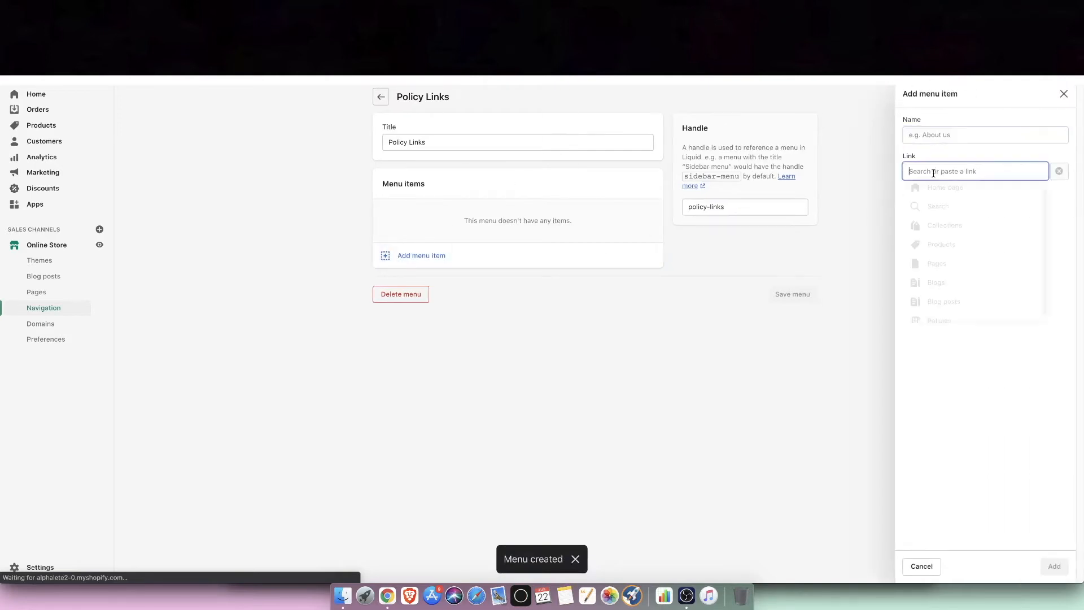
pyautogui.click(941, 317)
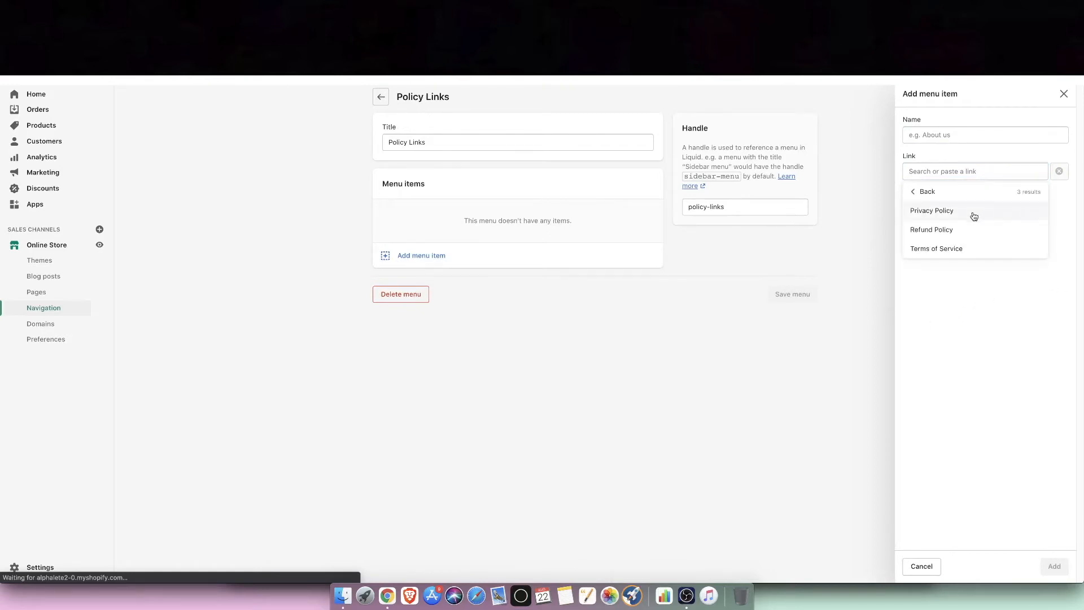
pyautogui.click(968, 216)
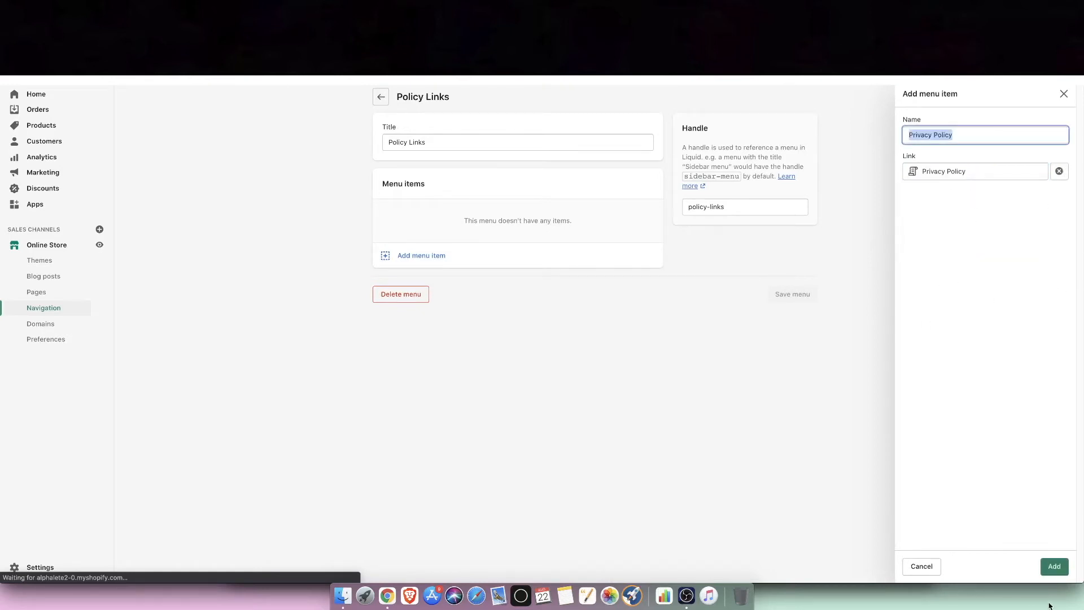
pyautogui.click(1054, 564)
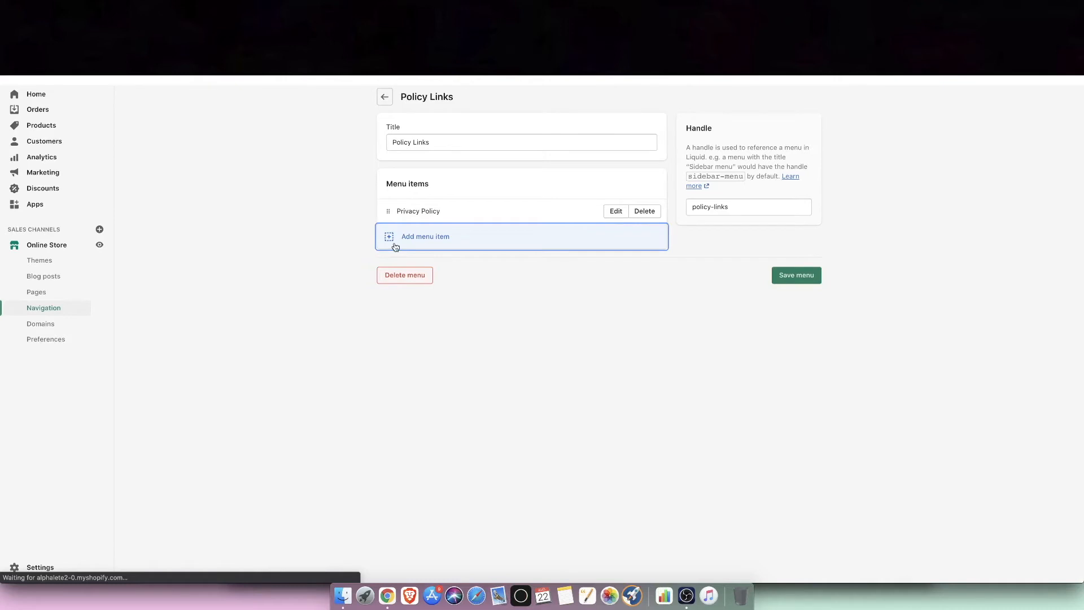
# Step: Add a second menu item linking to the Refund Policy
pyautogui.click(395, 247)
pyautogui.click(1040, 171)
pyautogui.scroll(-1, 968, 305)
pyautogui.click(947, 315)
pyautogui.click(942, 231)
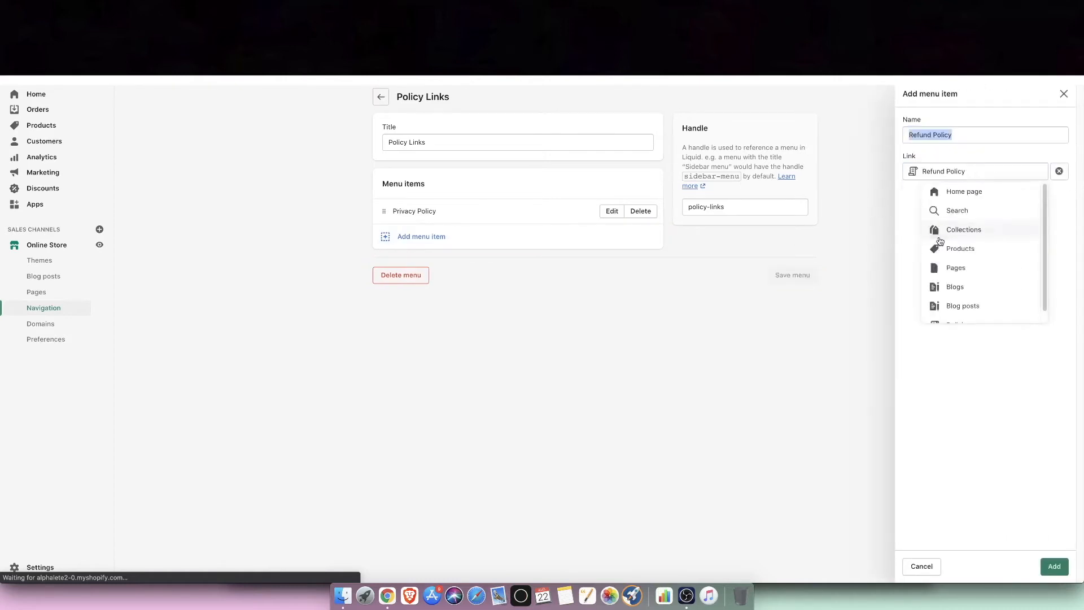
pyautogui.click(1055, 566)
# Step: Add a third menu item linking to the Terms of Service and save the Policy Links menu
pyautogui.click(439, 274)
pyautogui.click(968, 172)
pyautogui.scroll(-1, 931, 302)
pyautogui.click(942, 309)
pyautogui.click(947, 247)
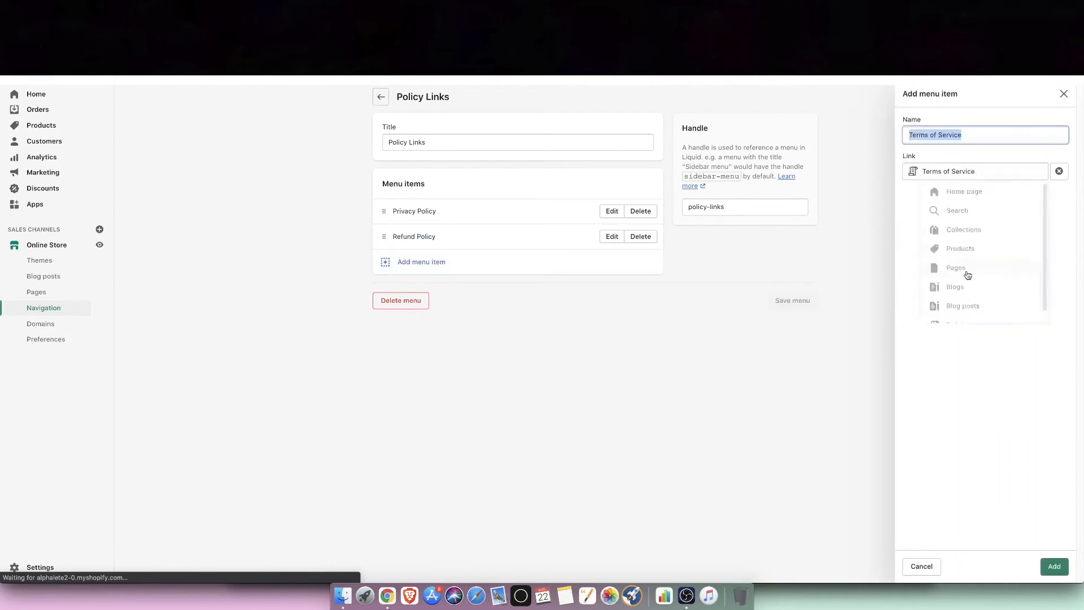
pyautogui.click(1055, 566)
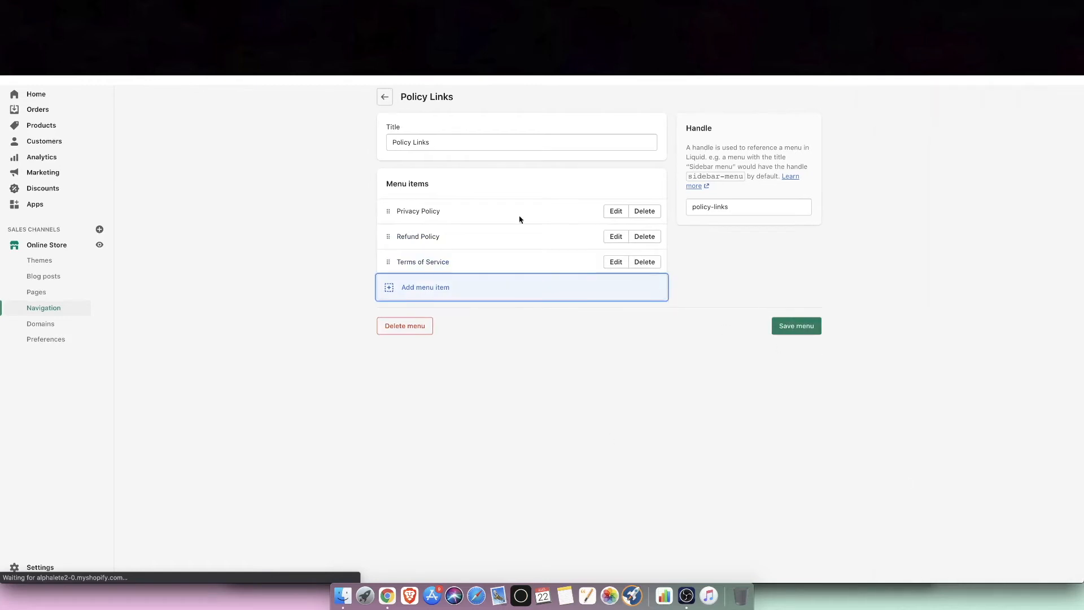
pyautogui.click(794, 326)
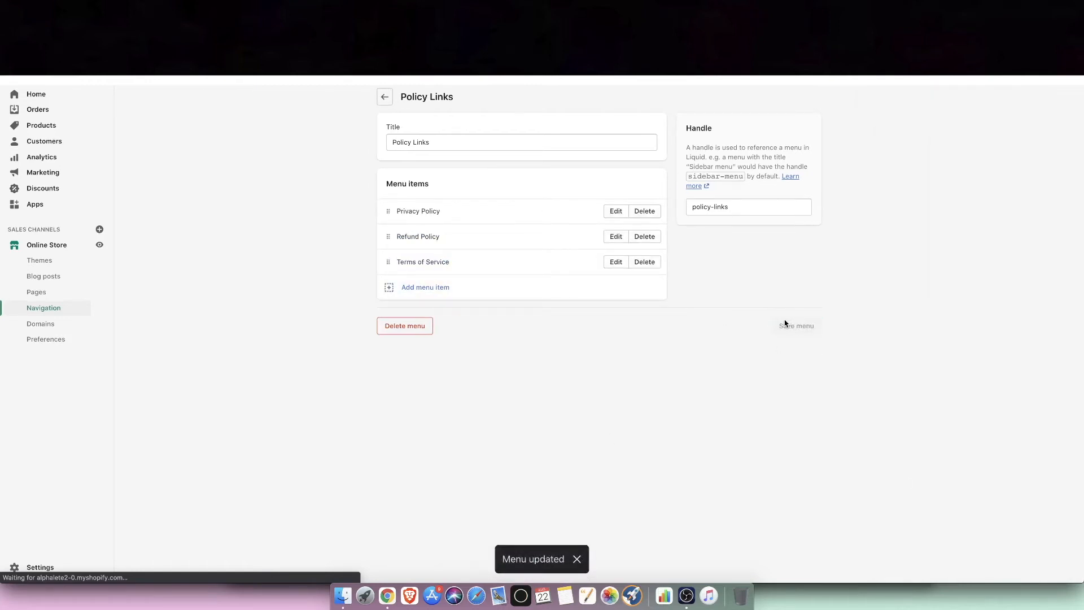
# Step: Reopen the ALPHA WOLF theme for customizing and expand its Footer section
pyautogui.click(384, 97)
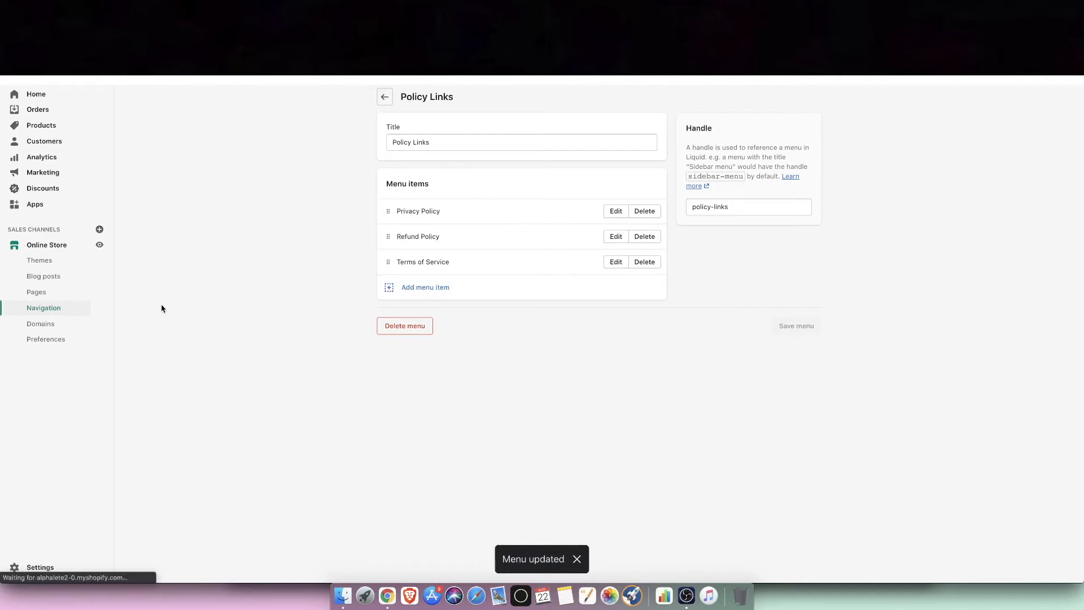
pyautogui.click(45, 260)
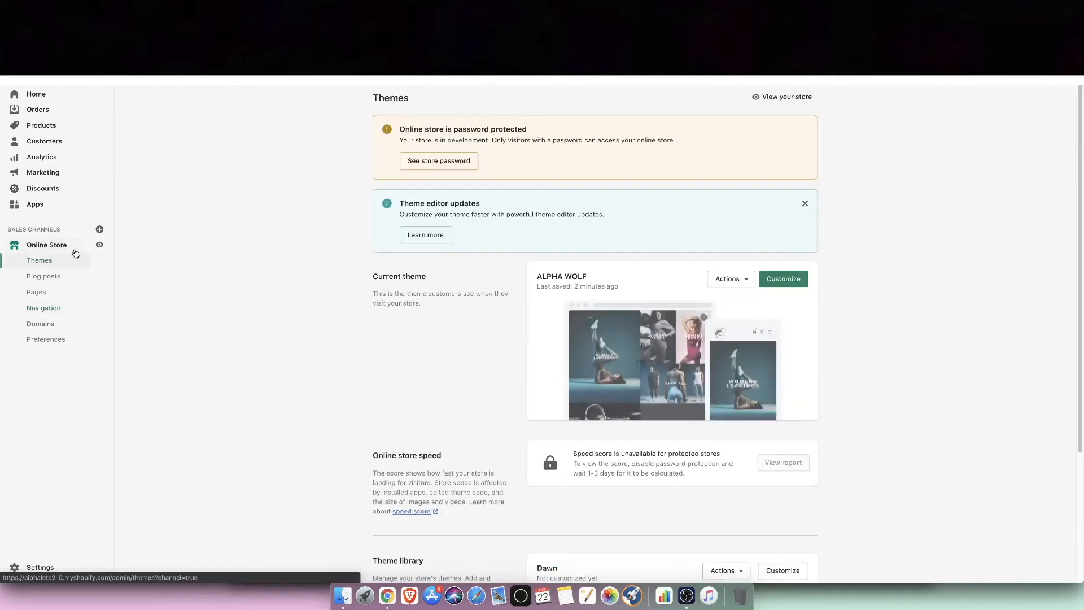
pyautogui.click(796, 285)
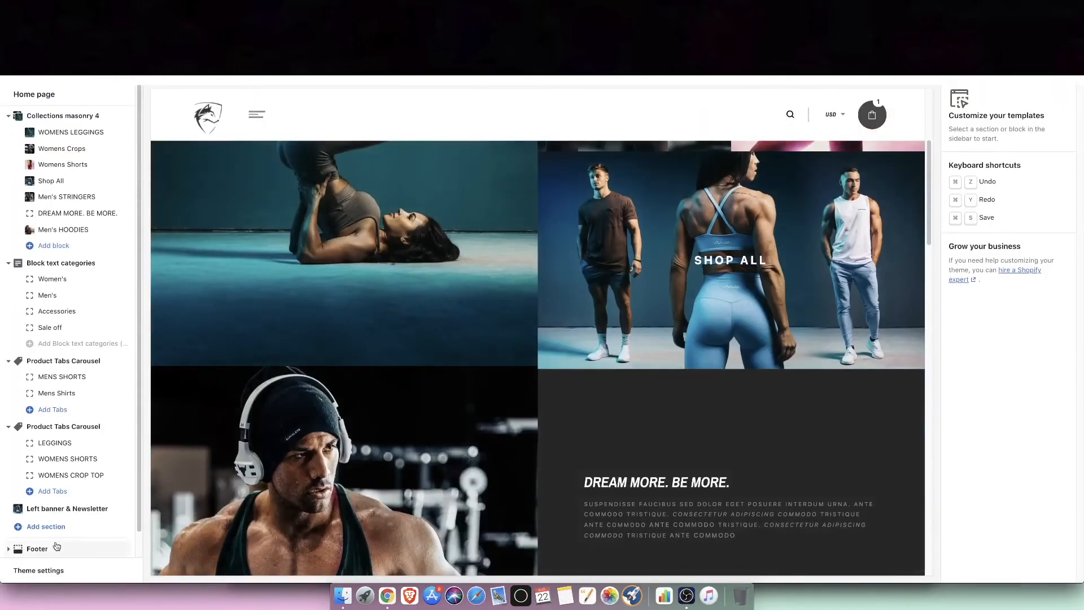
pyautogui.click(57, 548)
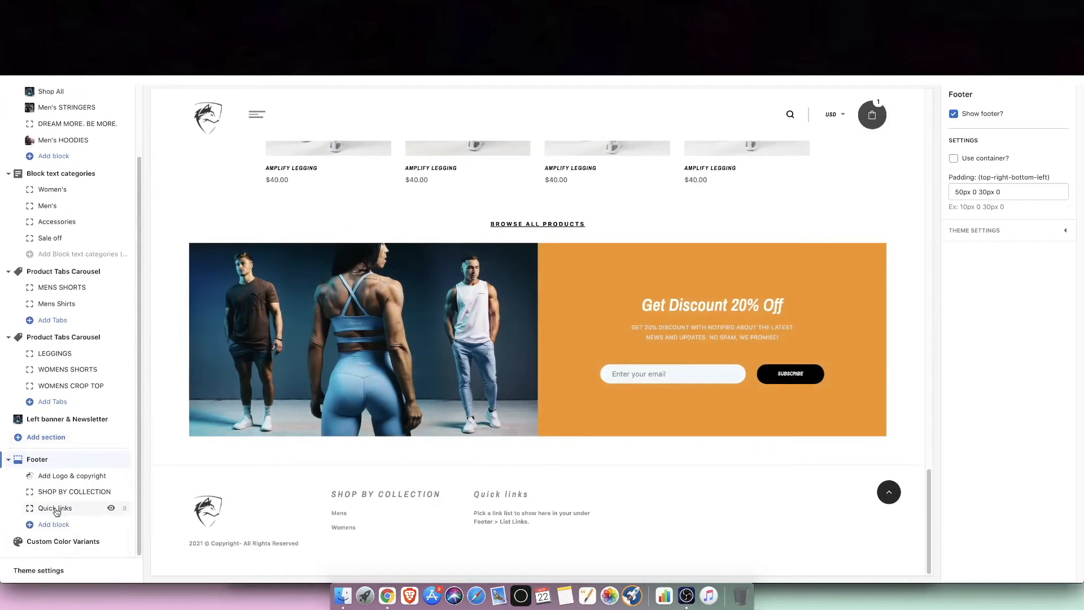
# Step: Assign the Policy Links menu to the footer's Quick links block
pyautogui.click(55, 507)
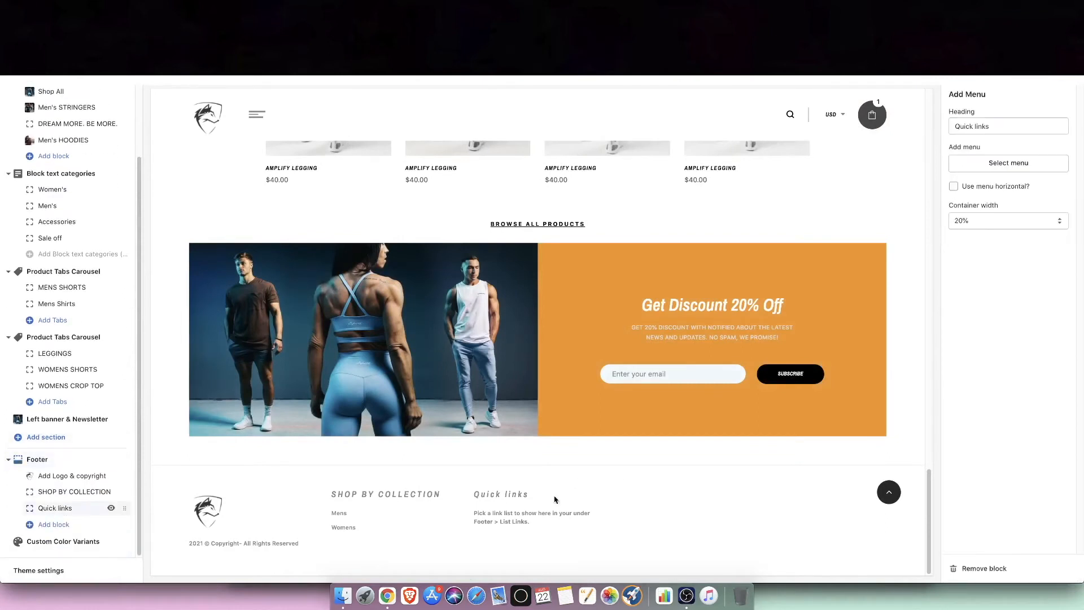
pyautogui.click(987, 164)
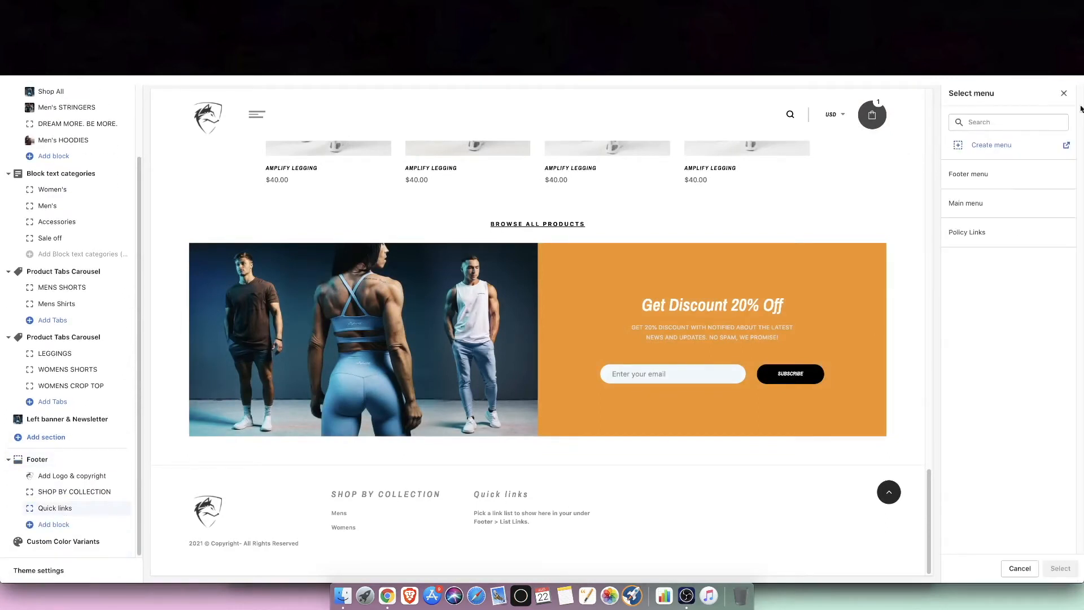
pyautogui.click(982, 238)
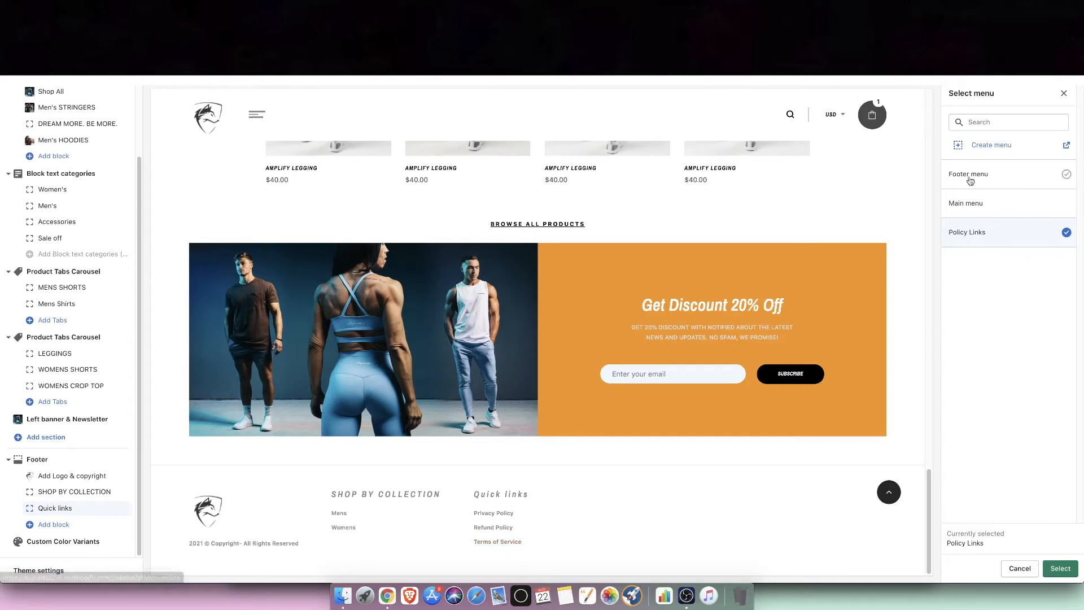
pyautogui.click(1060, 569)
# Step: Set the heading of the footer's policy menu block to "Policies" and compare it with the neighbouring column heading
pyautogui.doubleClick(986, 126)
pyautogui.press('super+a')
pyautogui.write('Po')
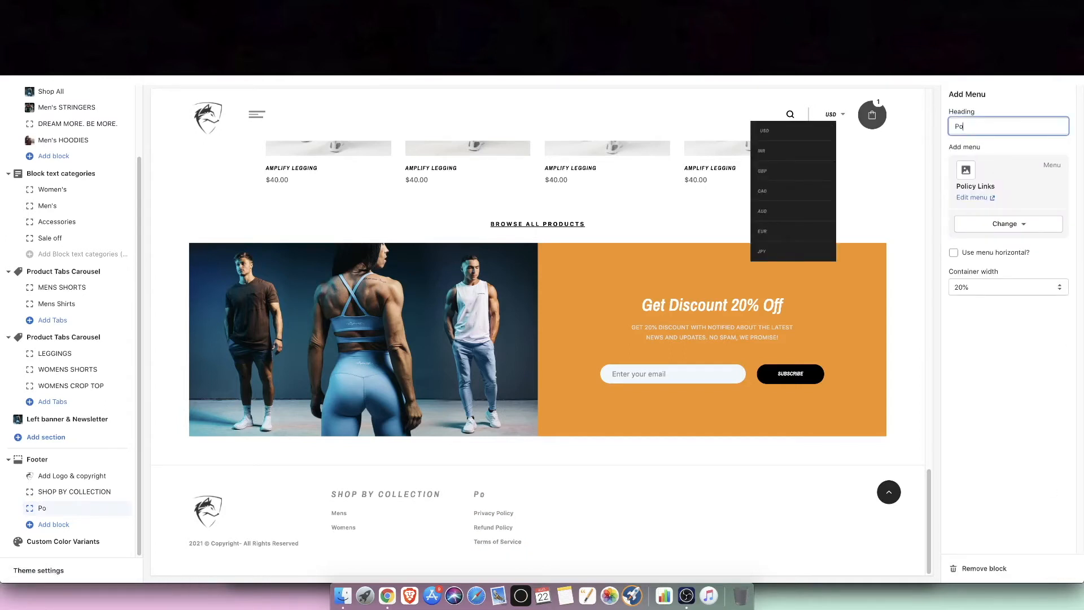
pyautogui.write('licies')
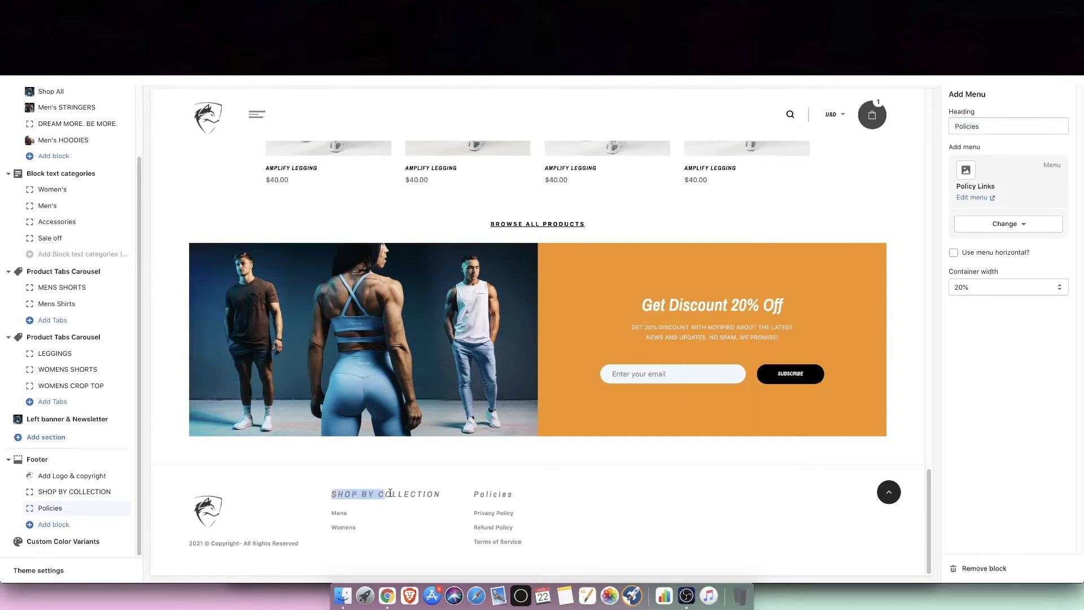
pyautogui.moveTo(507, 496); pyautogui.dragTo(473, 496)
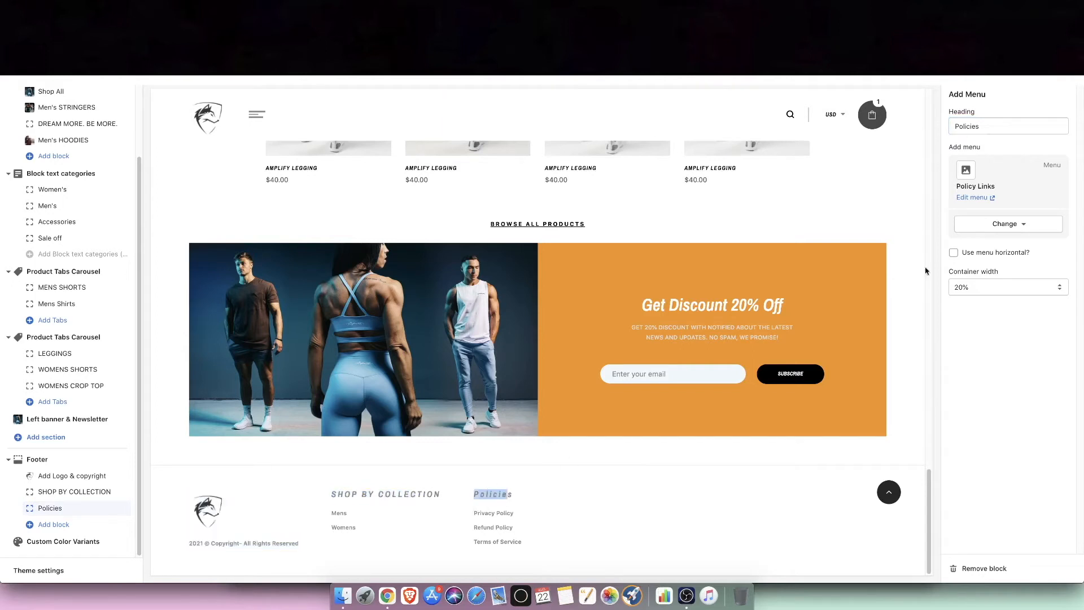
# Step: Change the policy menu block's heading to all-caps "POLICIES" and save the theme
pyautogui.doubleClick(993, 128)
pyautogui.press('BackSpace')
pyautogui.write('P:')
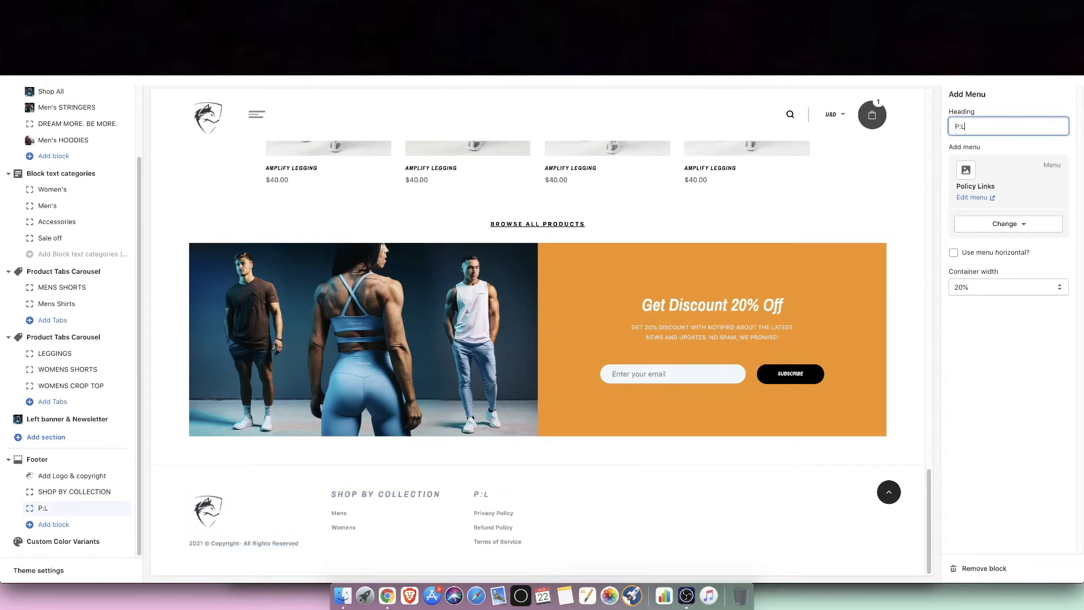
pyautogui.write('LO')
pyautogui.write('ICU')
pyautogui.write('IES')
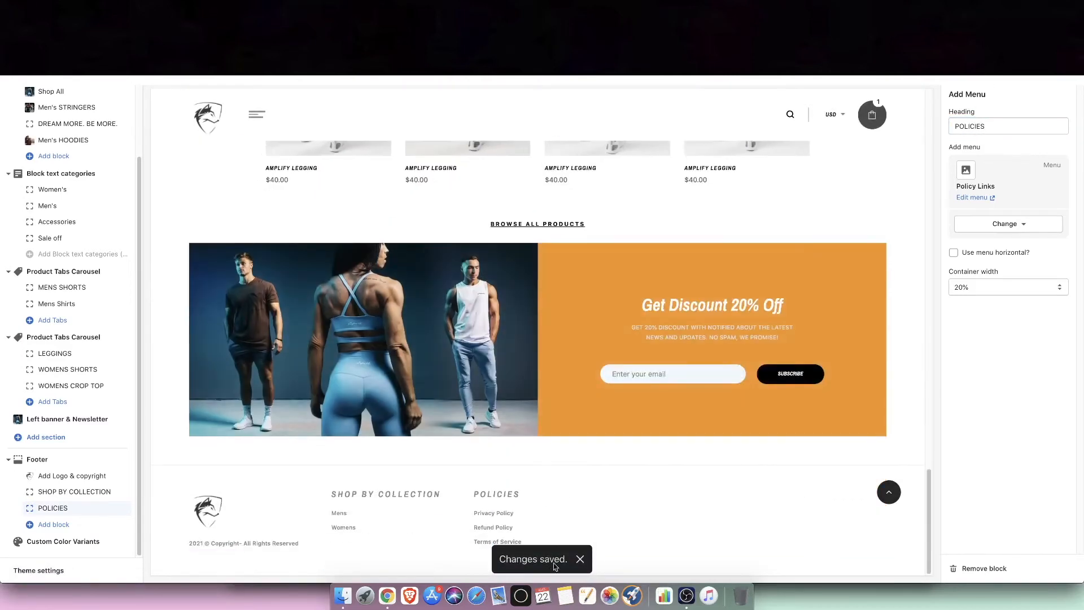
# Step: Add another menu block to the footer after the POLICIES block and save the theme
pyautogui.click(63, 525)
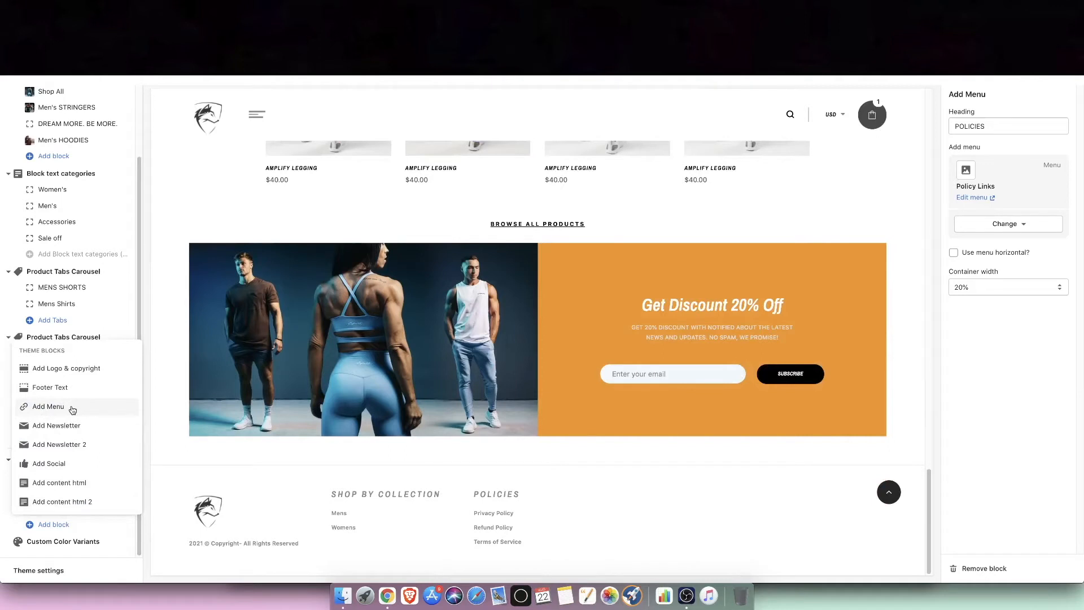
pyautogui.click(48, 406)
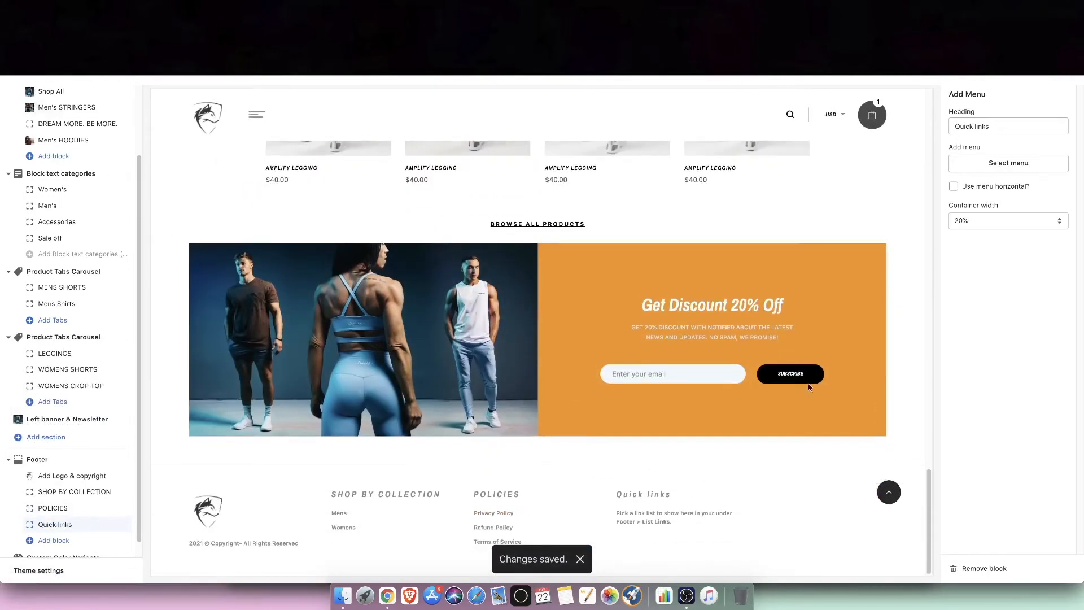
# Step: Set the heading of the footer's newest menu block to "PARTNERSHIP" and save the theme
pyautogui.tripleClick(1009, 126)
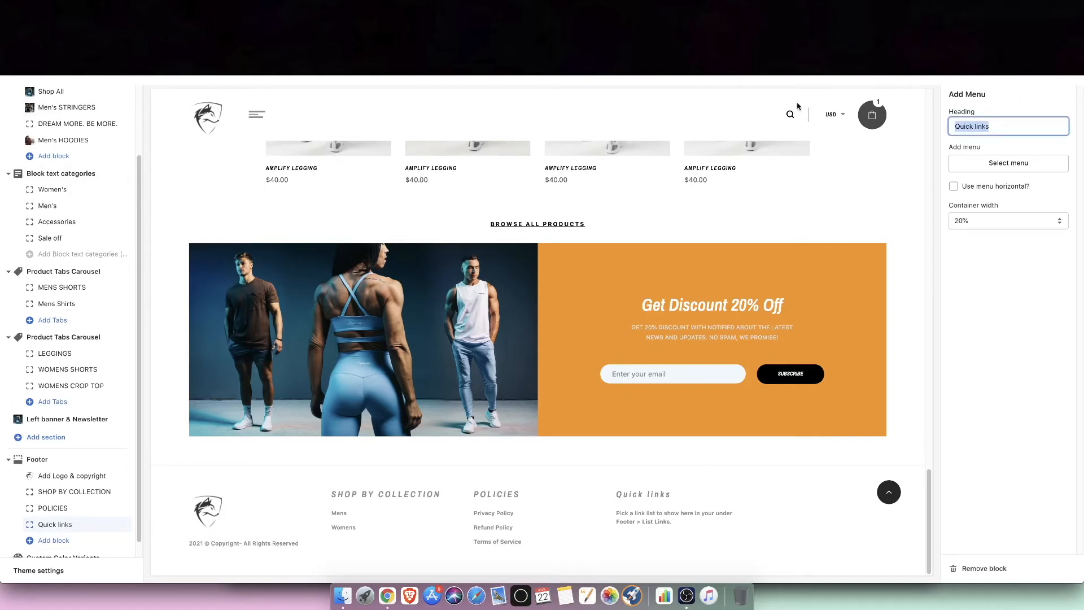
pyautogui.write('PART')
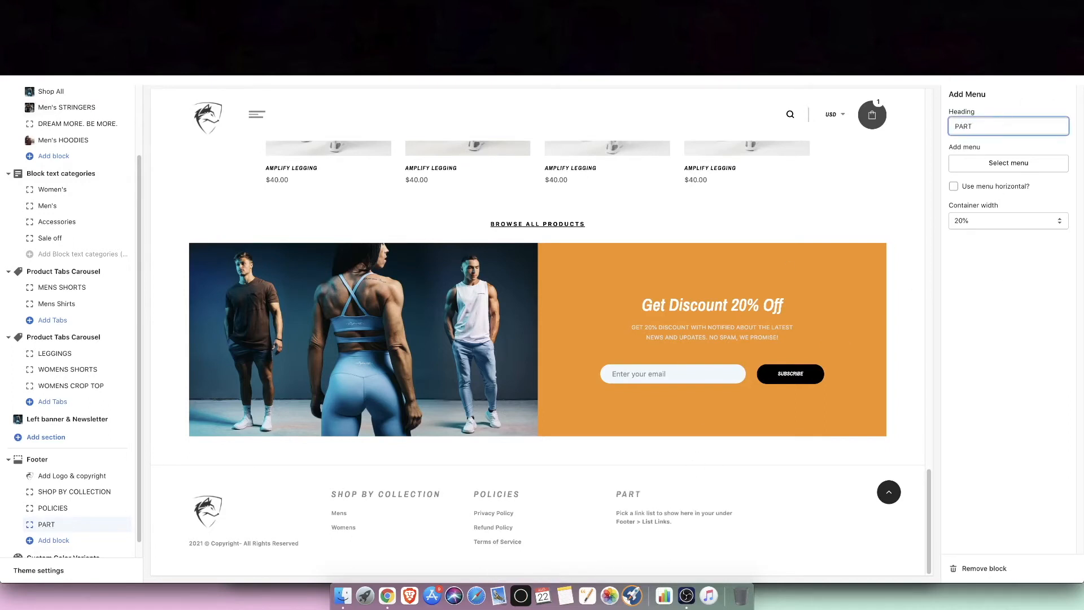
pyautogui.write('NER SZH')
pyautogui.write('HIP')
pyautogui.click(1008, 293)
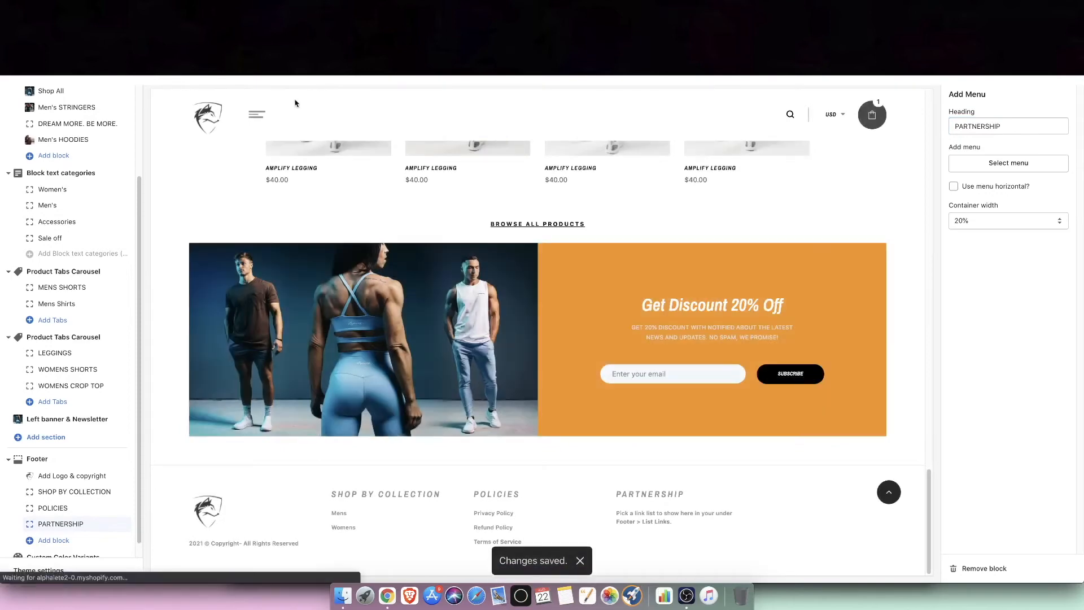
# Step: Start a new menu in the store's navigation settings and title it "EXTRAS"
pyautogui.click(16, 69)
pyautogui.scroll(-1, 181, 264)
pyautogui.click(43, 308)
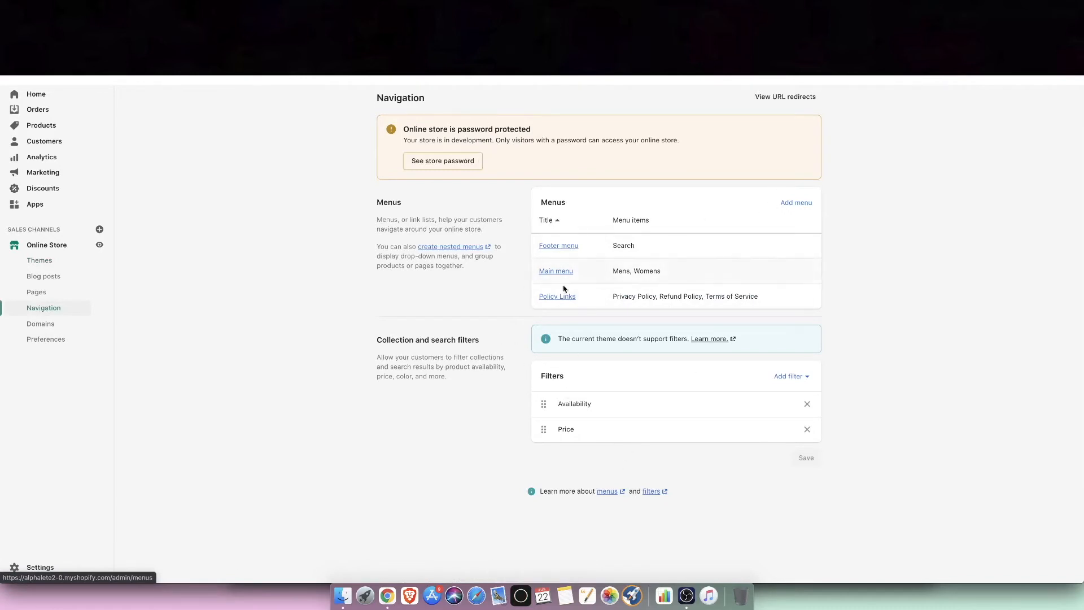
pyautogui.click(795, 203)
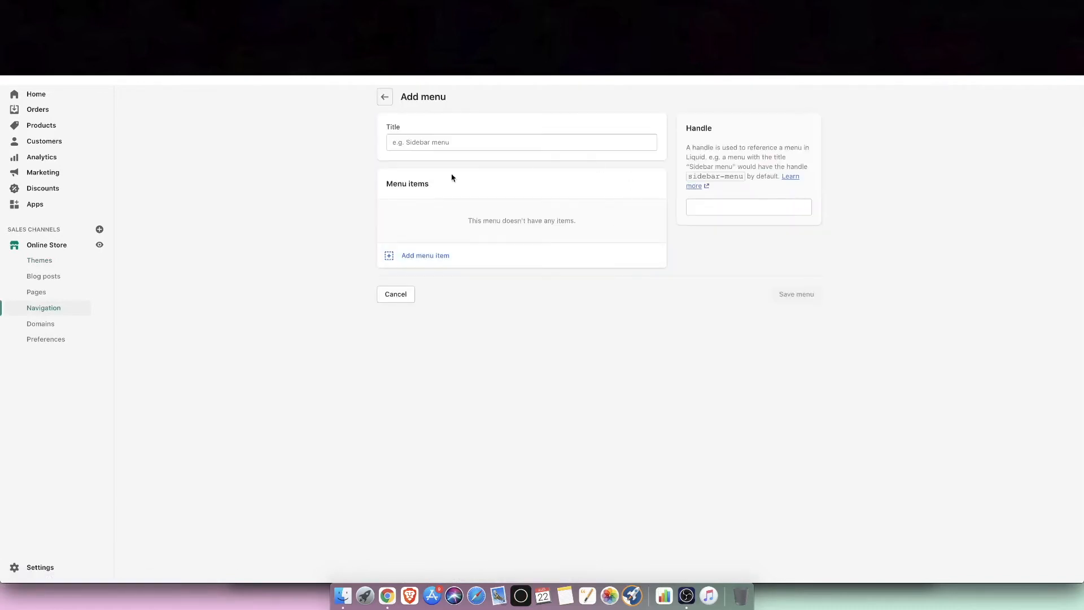
pyautogui.click(484, 143)
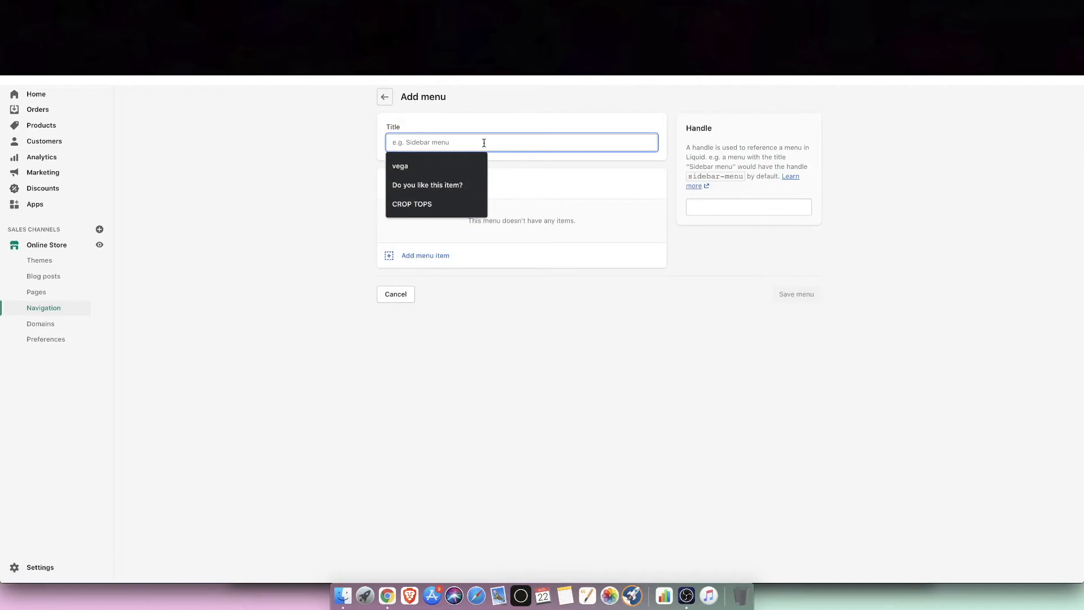
pyautogui.write('P')
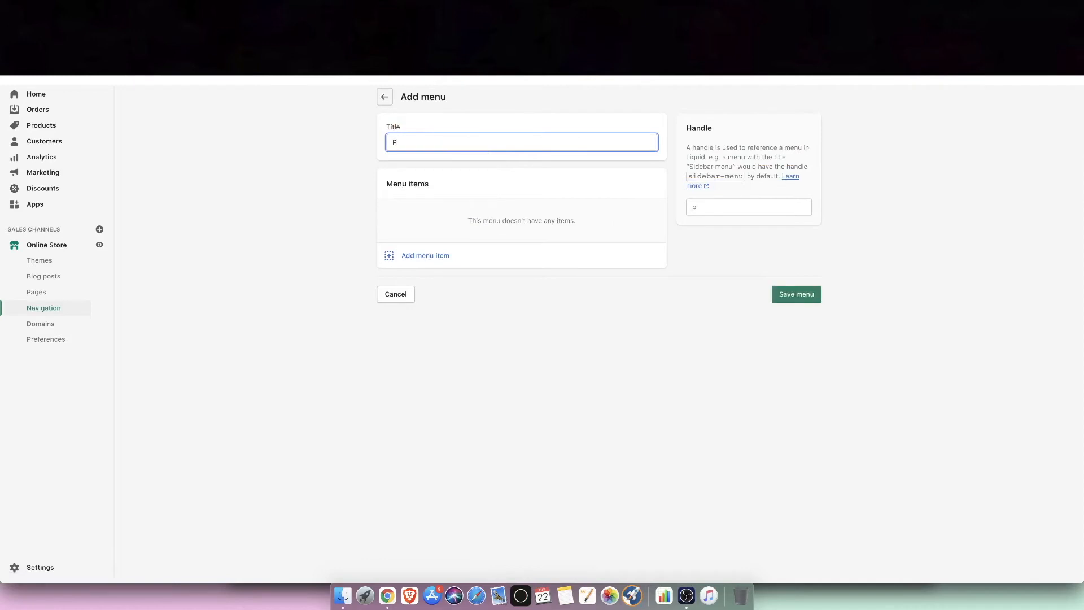
pyautogui.press('BackSpace')
pyautogui.press('BackSpace')
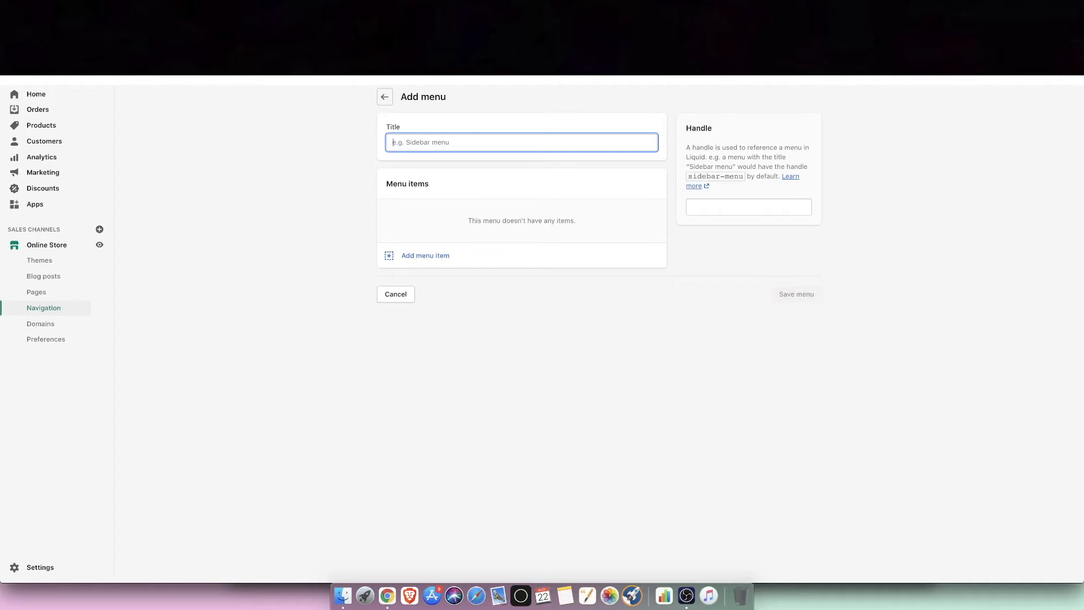
pyautogui.write('EXTRAS')
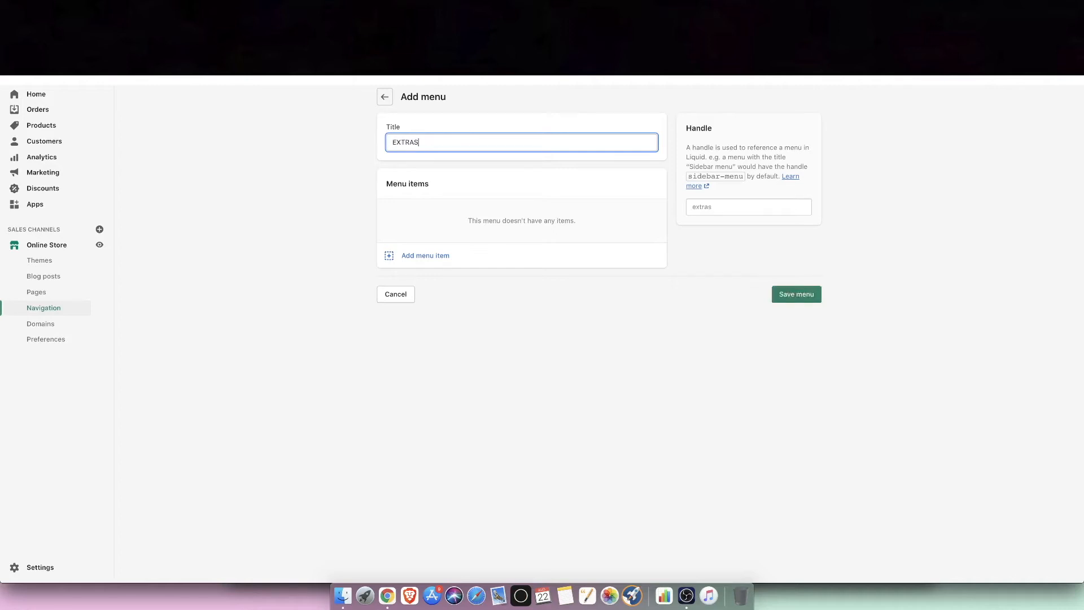
pyautogui.click(412, 256)
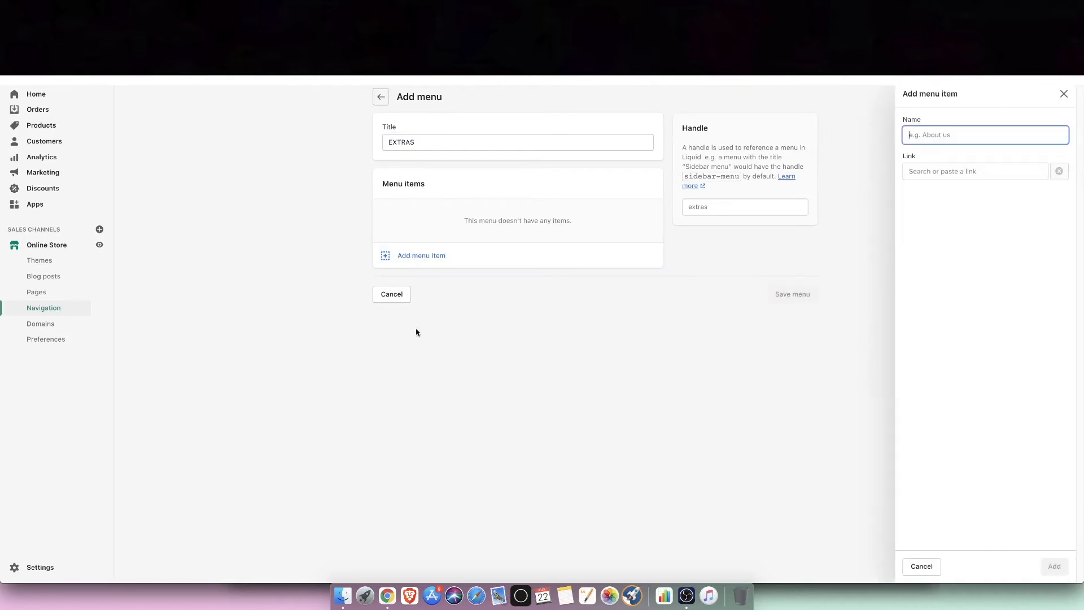
pyautogui.click(951, 172)
pyautogui.write('c')
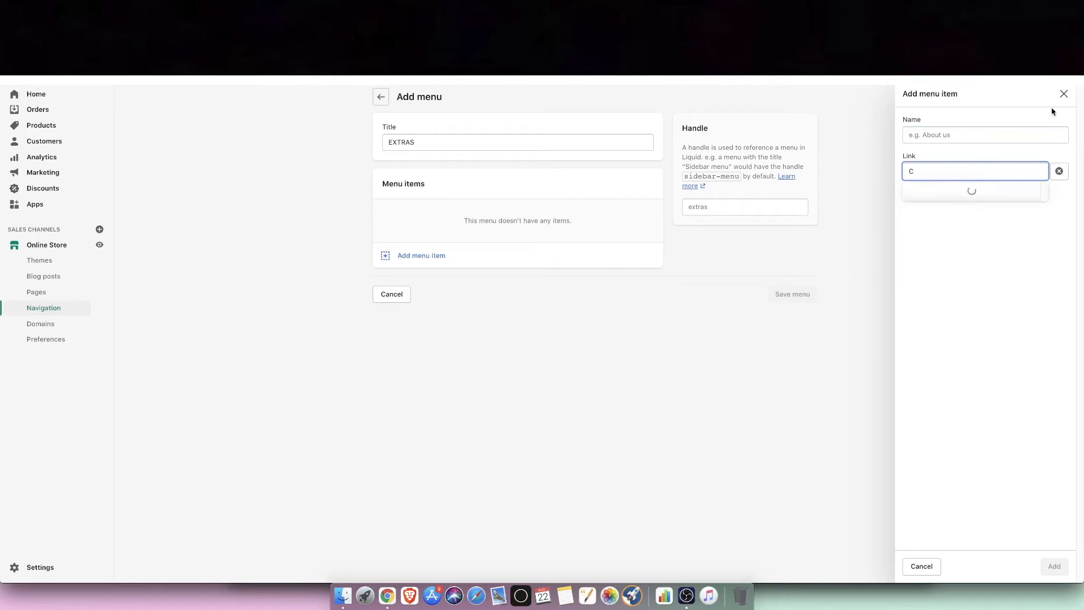
pyautogui.click(1064, 95)
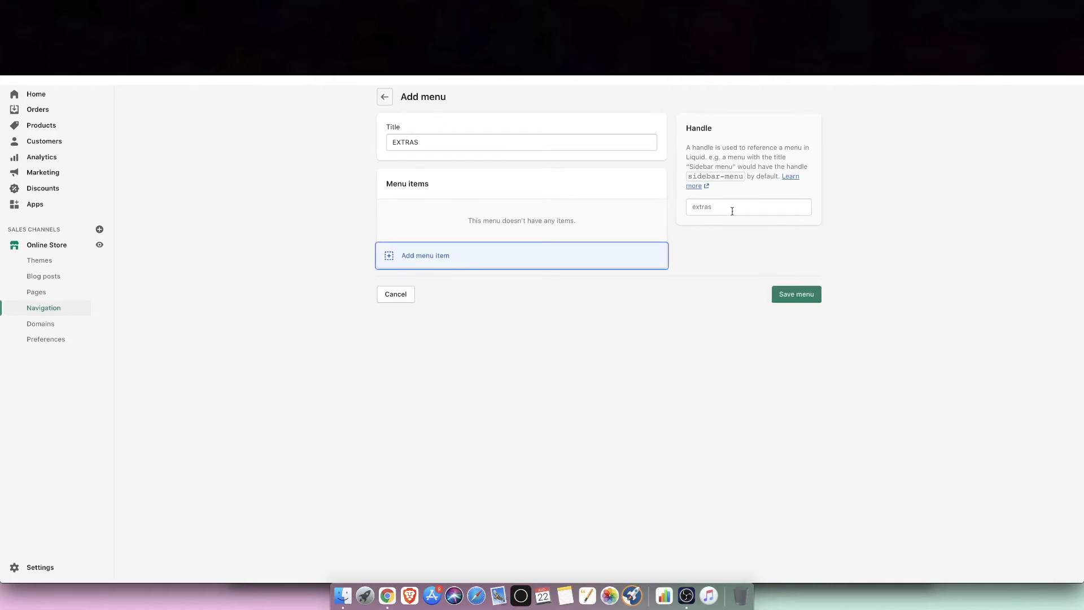
# Step: Save the EXTRAS menu without any menu items
pyautogui.click(792, 300)
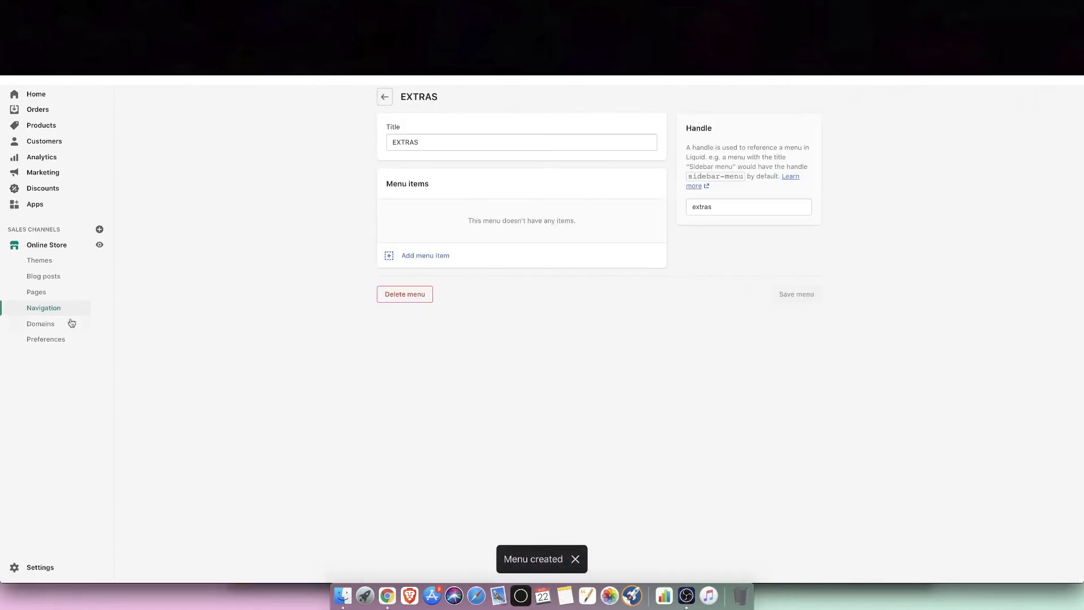
# Step: Open the store's Contact page for editing and view how it looks on the storefront
pyautogui.click(36, 292)
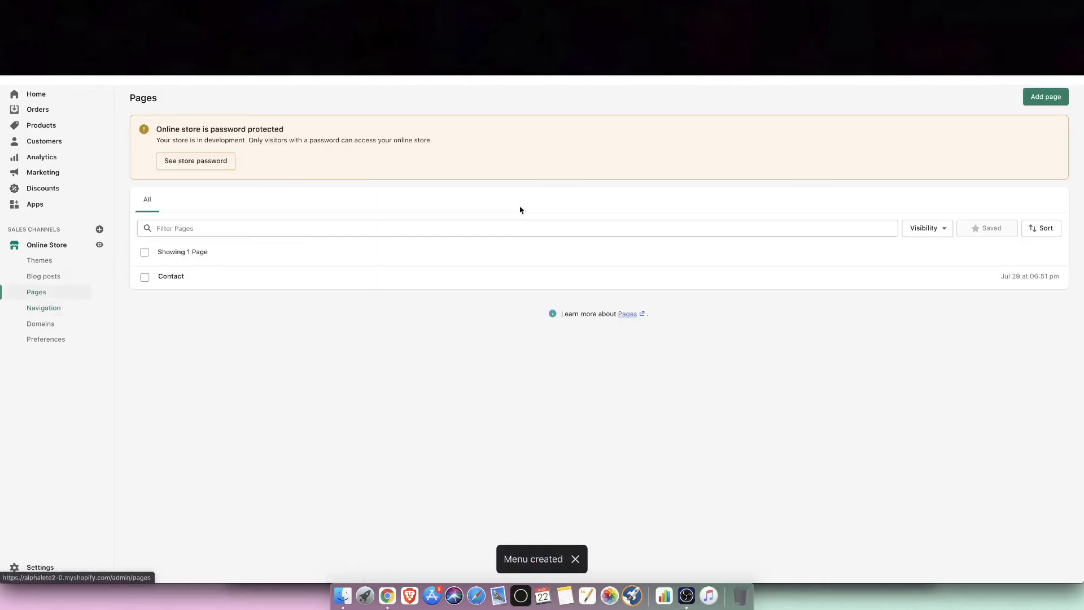
pyautogui.click(395, 278)
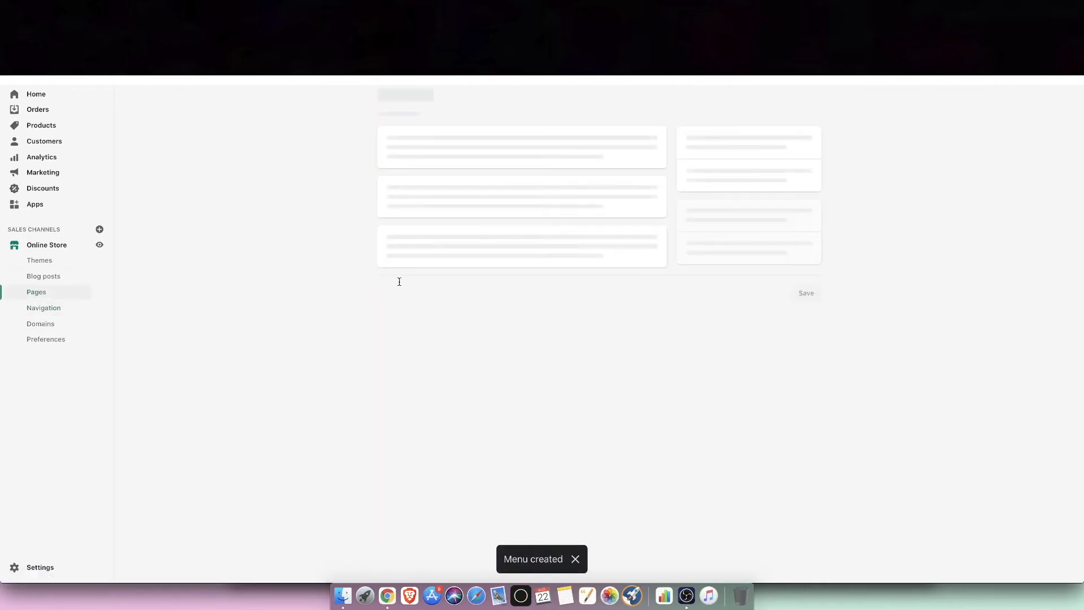
pyautogui.click(751, 98)
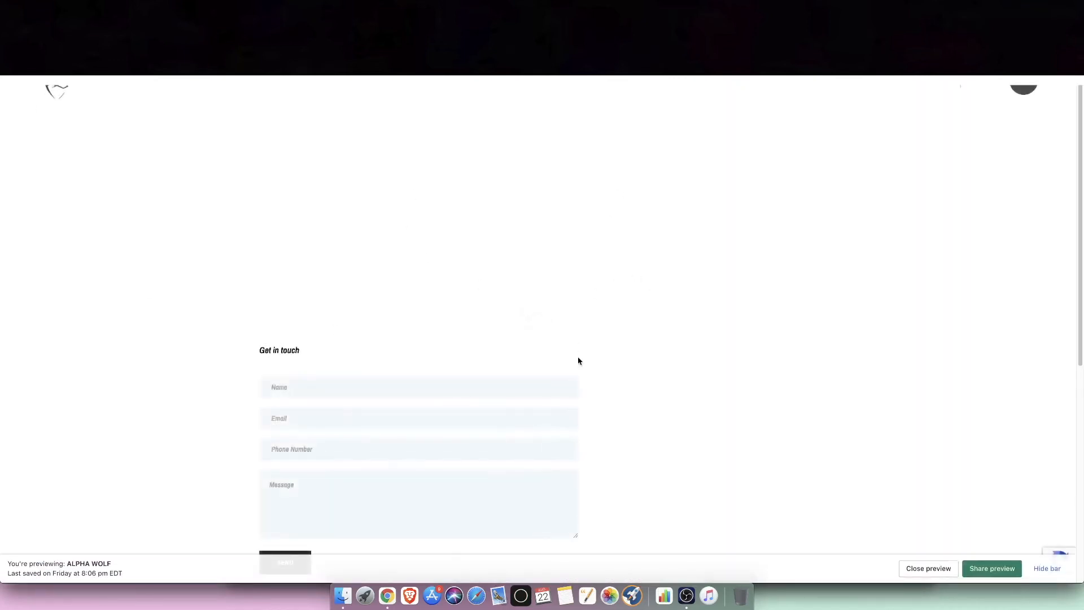
pyautogui.click(136, 27)
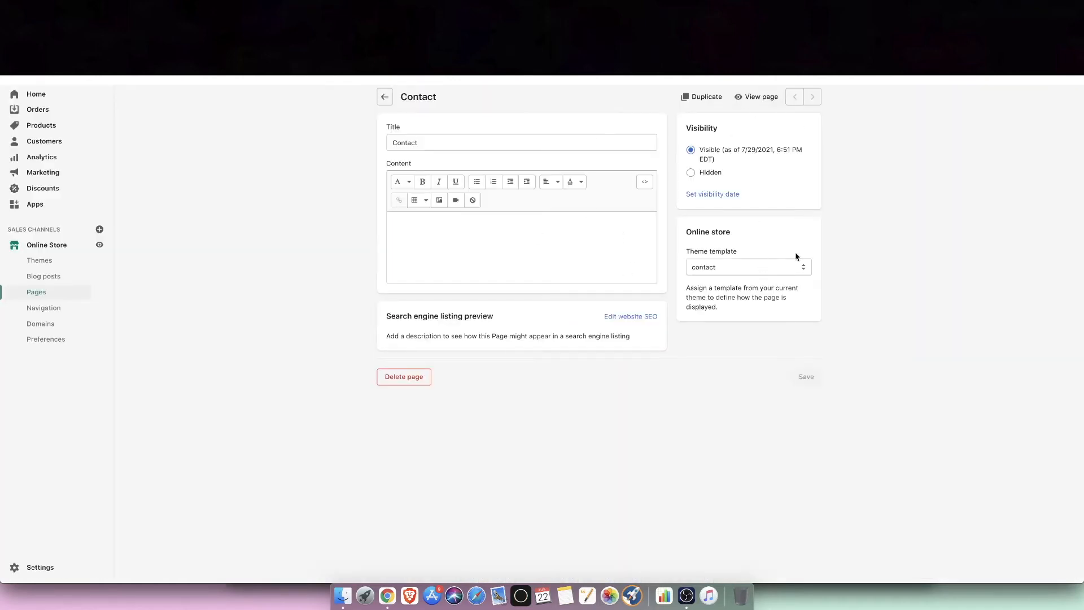
pyautogui.click(406, 27)
pyautogui.click(135, 27)
# Step: Change the Contact page's title to "Contact Us", save it and return to the page list
pyautogui.click(482, 147)
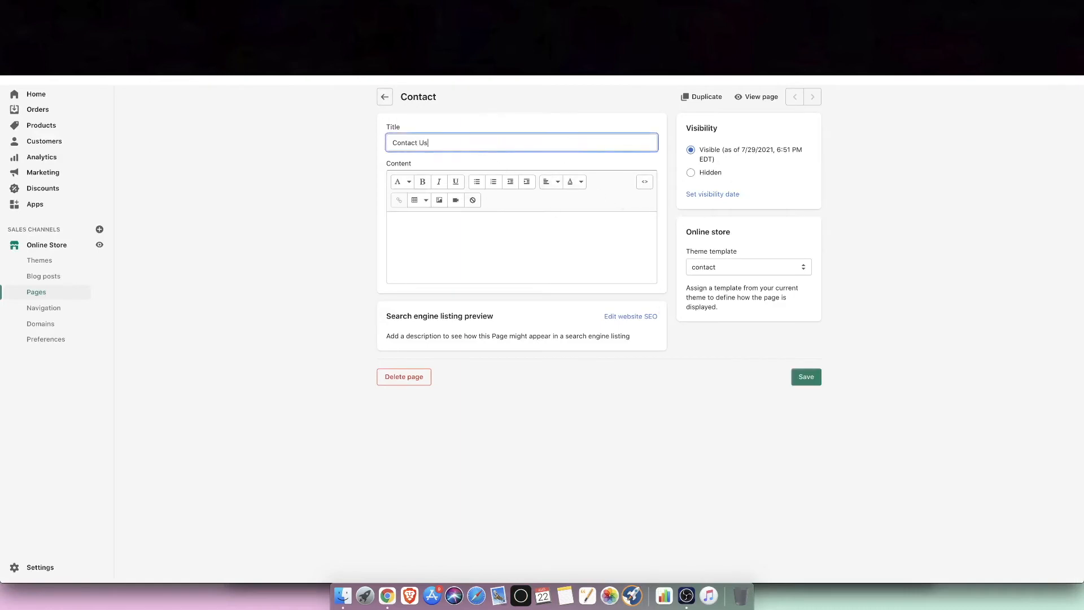
pyautogui.click(806, 67)
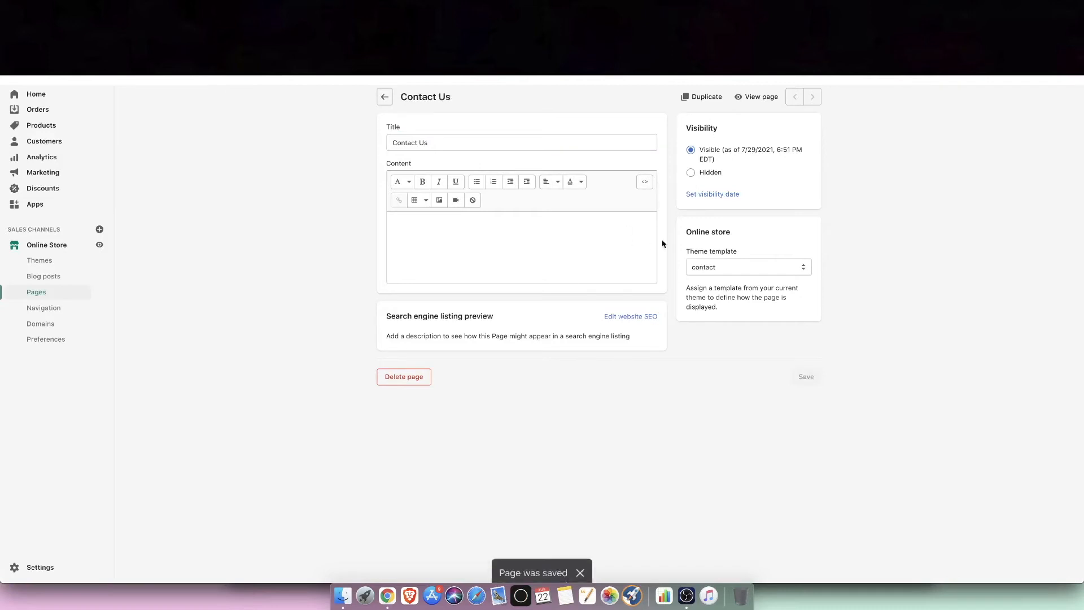
pyautogui.click(383, 97)
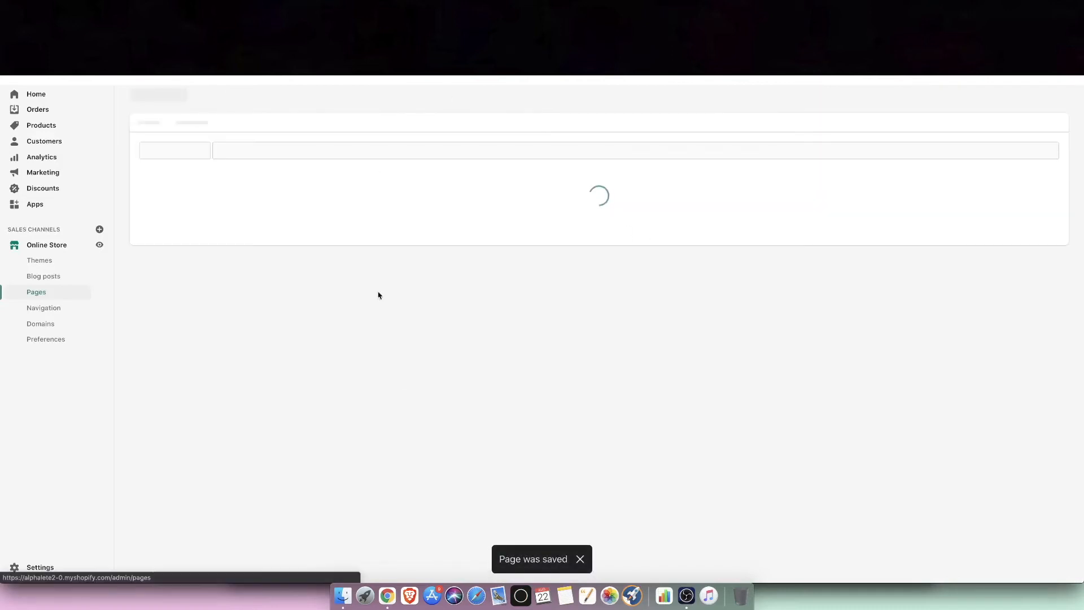
# Step: Add a store page titled "FAQS" using the faqs theme template and save it
pyautogui.click(1043, 98)
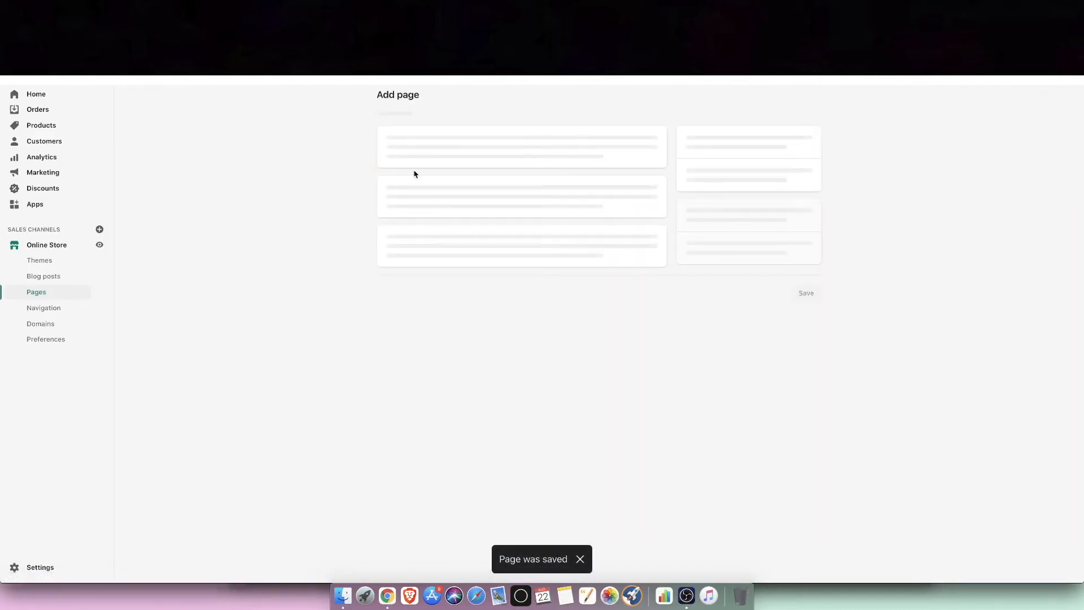
pyautogui.click(730, 268)
pyautogui.click(730, 273)
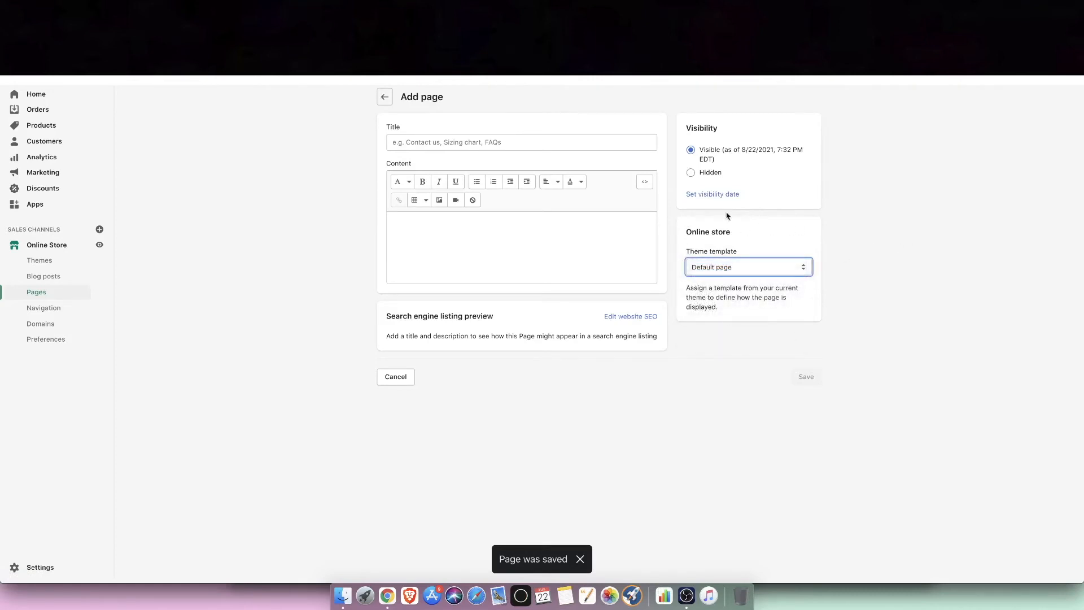
pyautogui.click(737, 271)
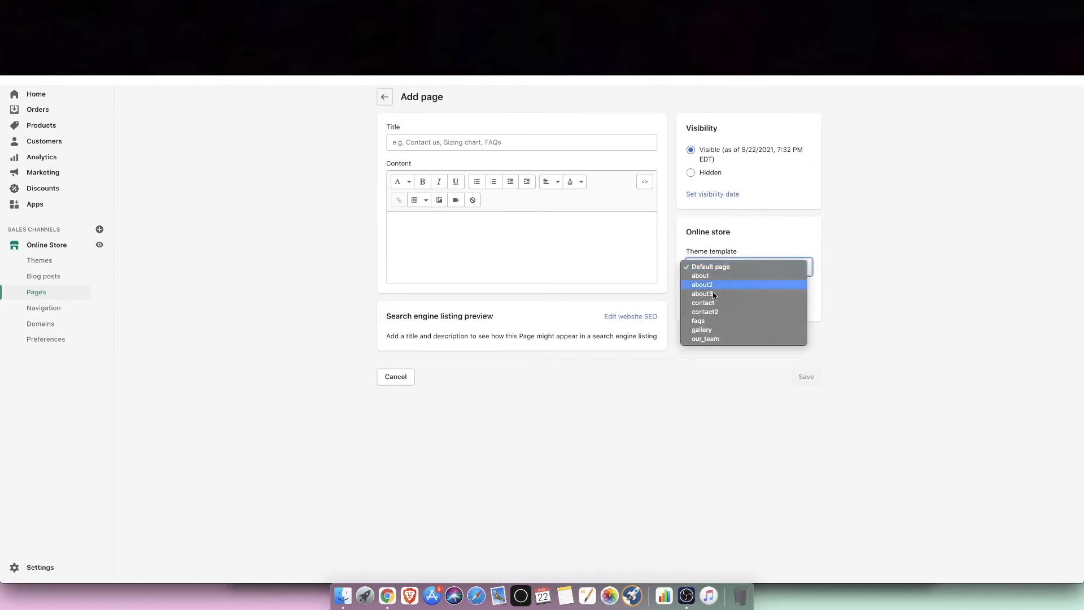
pyautogui.click(700, 320)
pyautogui.click(469, 142)
pyautogui.write('D')
pyautogui.press('BackSpace')
pyautogui.write('FAQS')
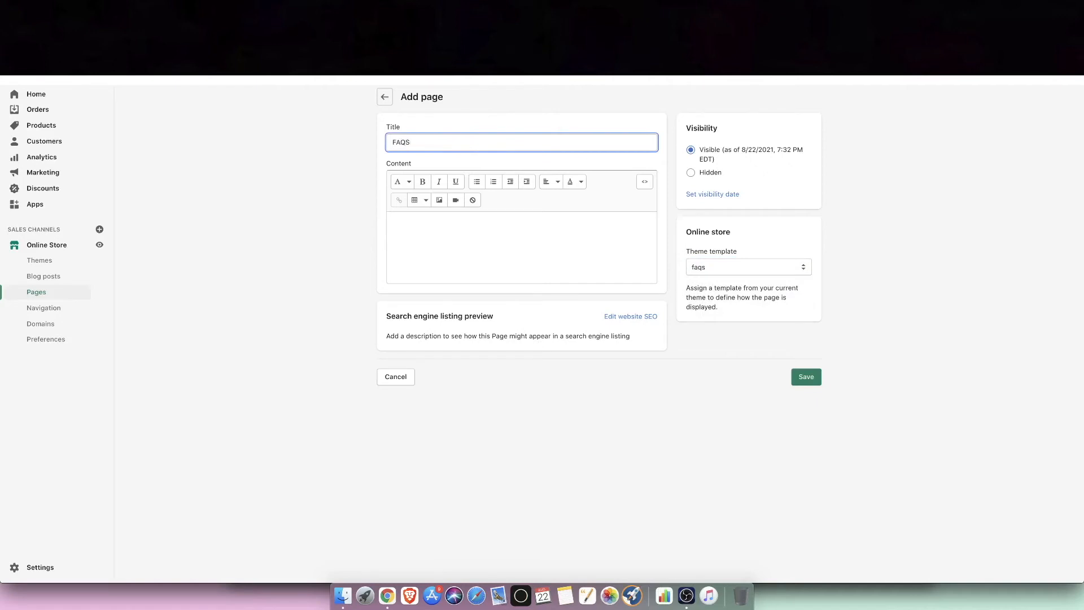
pyautogui.click(806, 377)
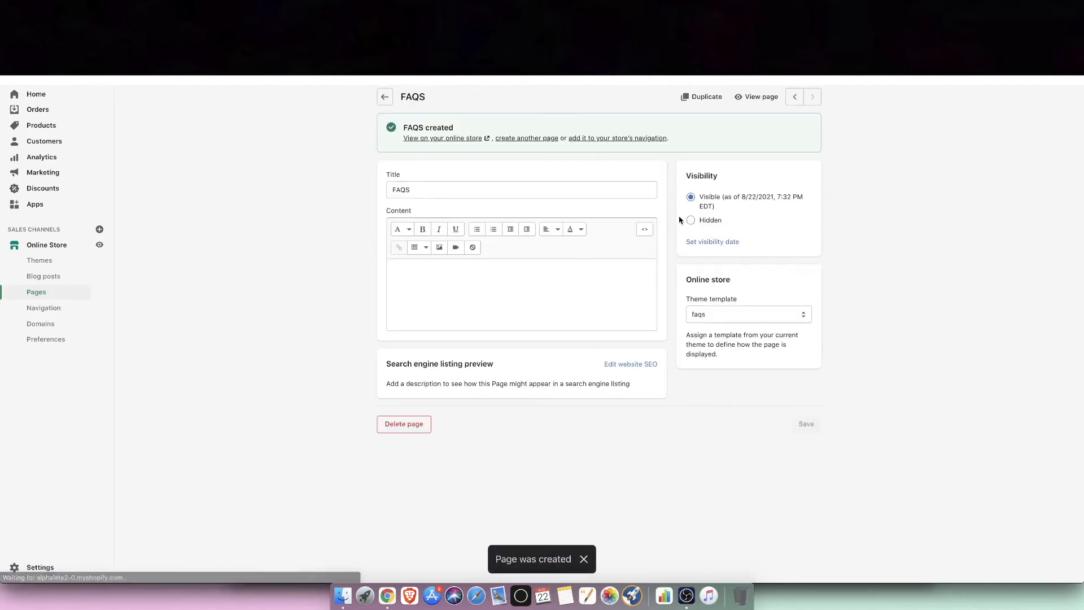
# Step: View the FAQS page on the storefront, close the preview and return to the page list
pyautogui.click(759, 97)
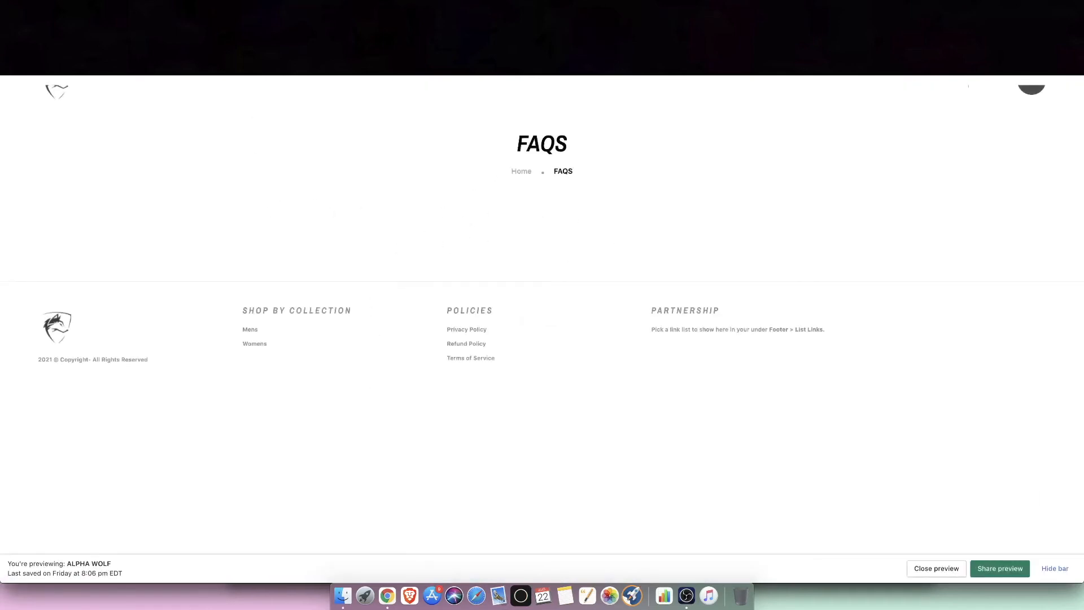
pyautogui.press('super+w')
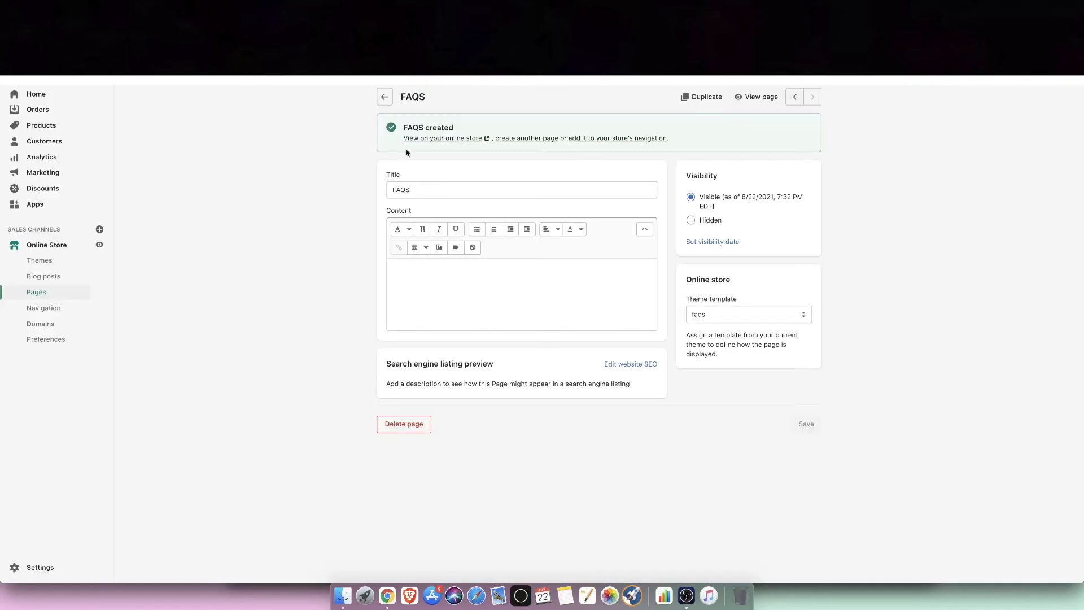
pyautogui.click(385, 97)
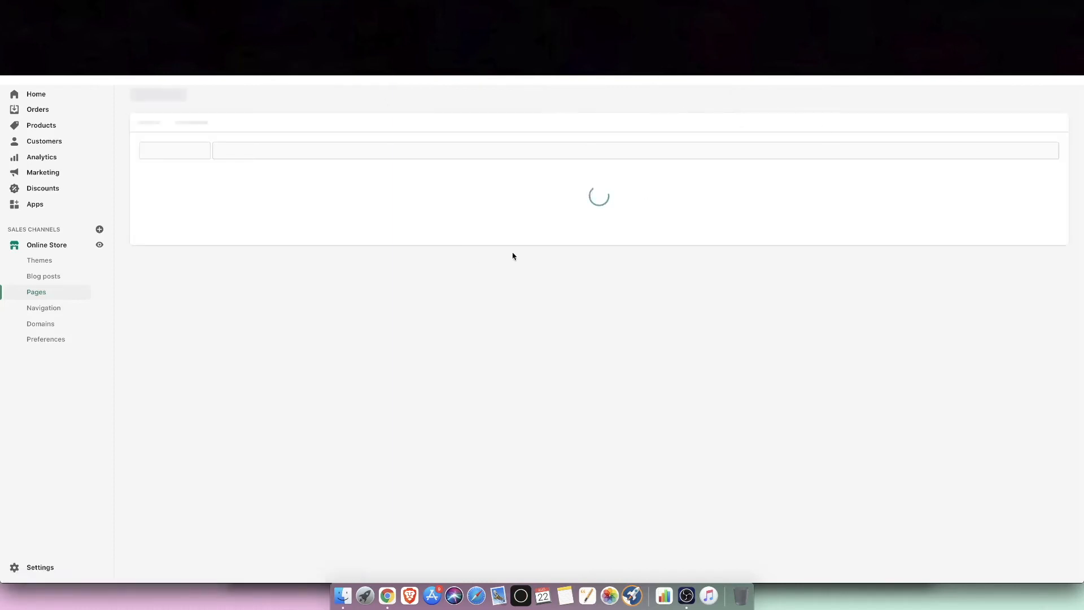
# Step: Add a store page titled "About Us" with the about2 theme template, save it and return to the page list
pyautogui.click(1045, 97)
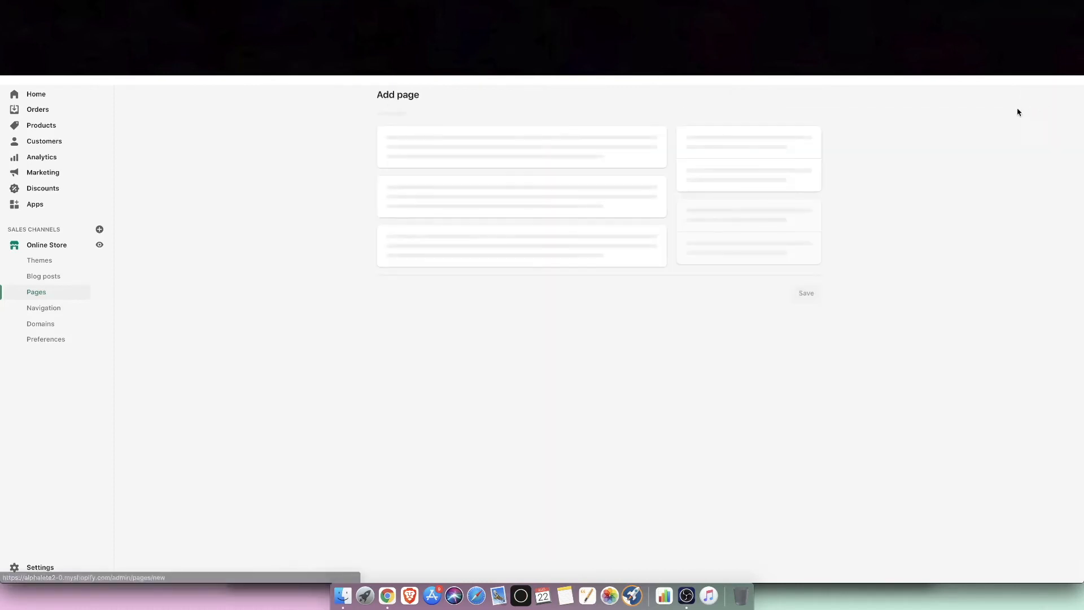
pyautogui.click(712, 266)
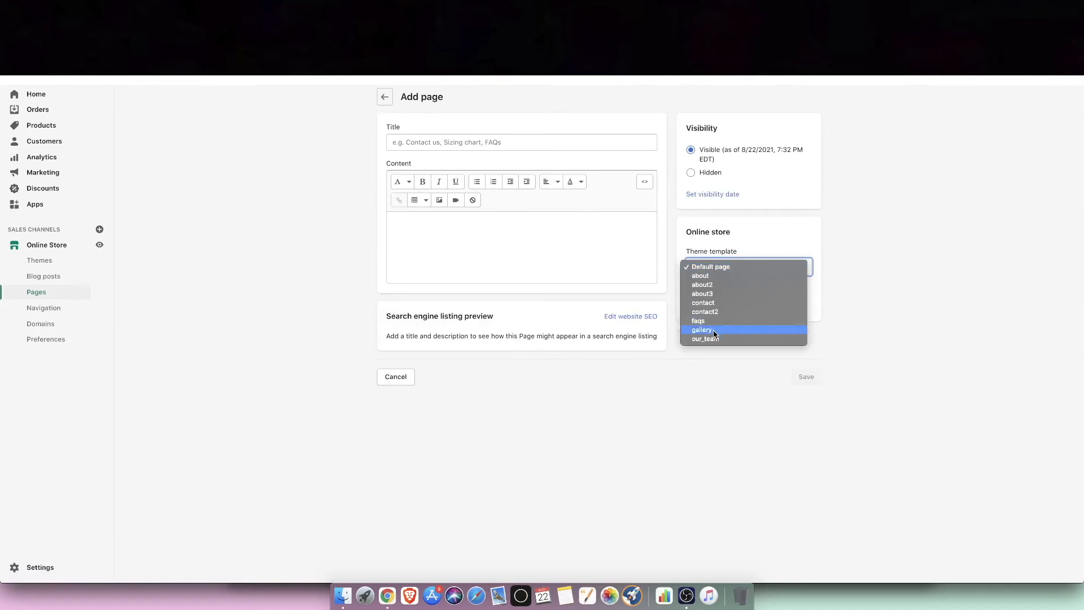
pyautogui.click(732, 286)
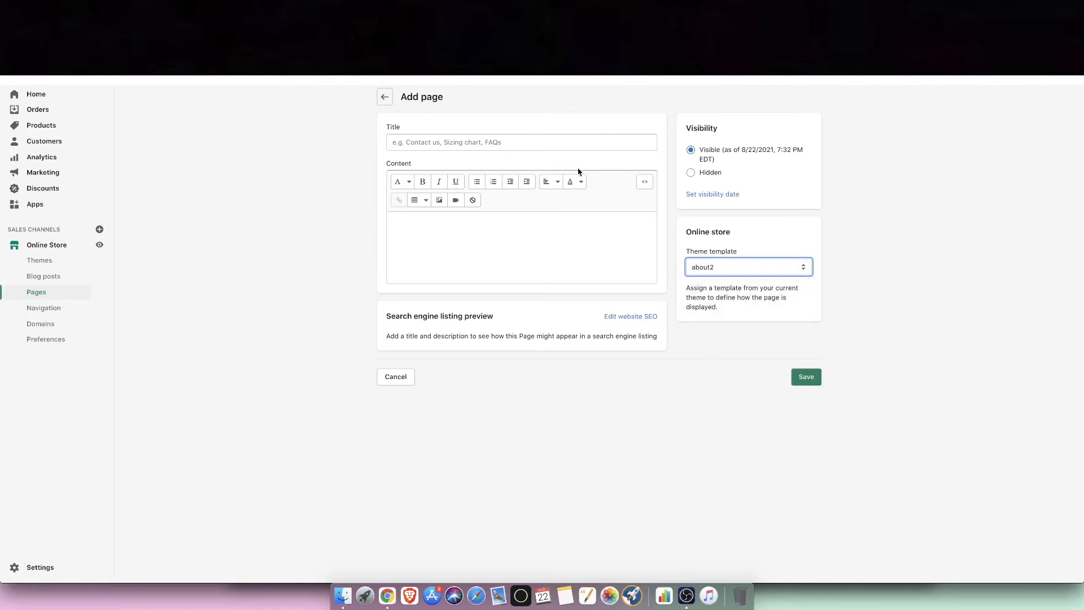
pyautogui.click(581, 144)
pyautogui.write('About Us')
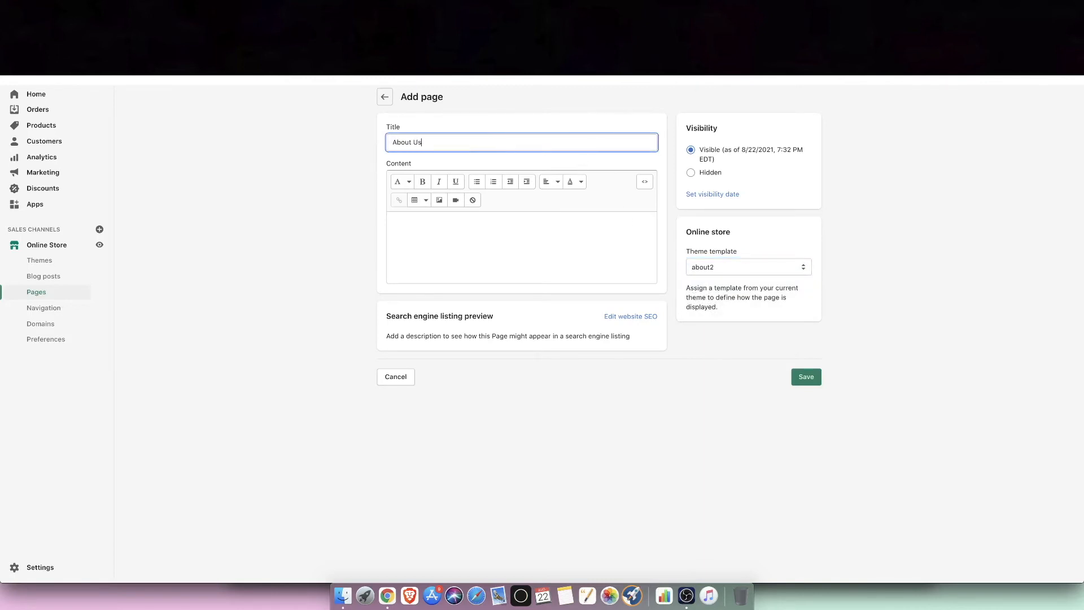
pyautogui.press('Return')
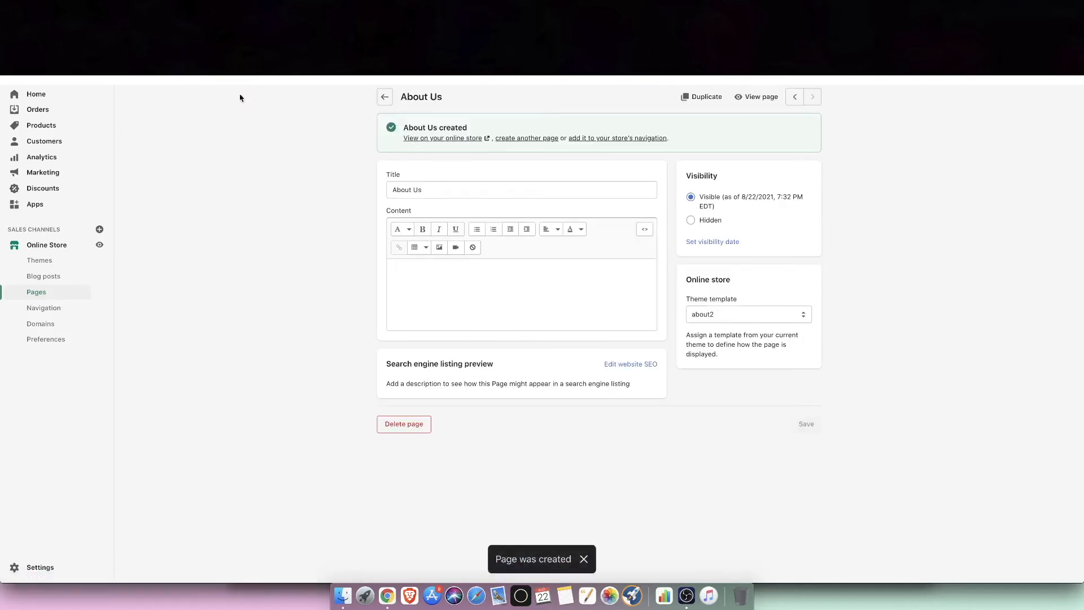
pyautogui.click(384, 98)
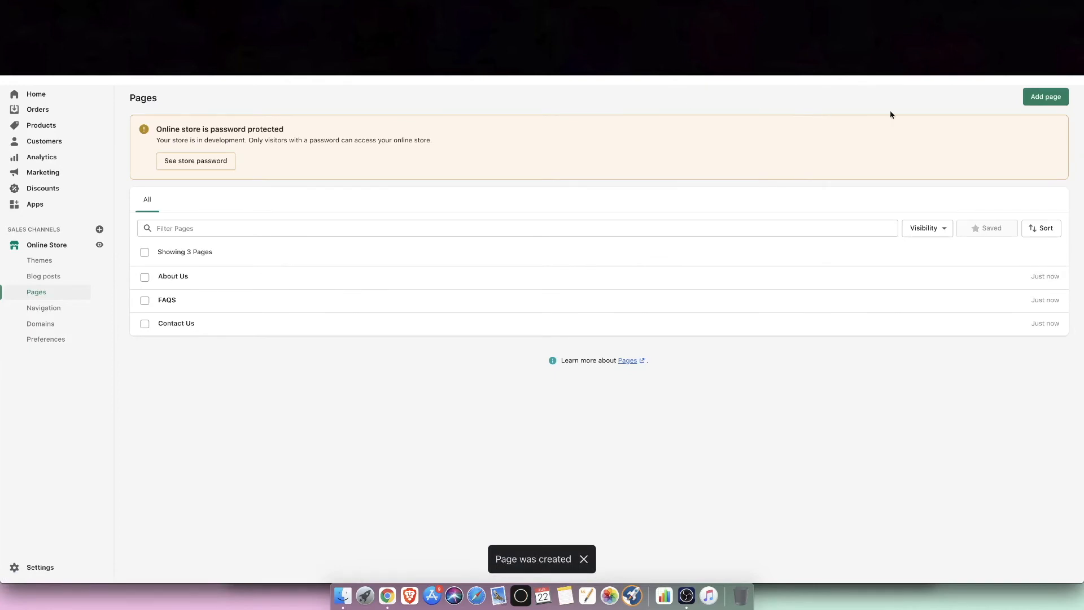
pyautogui.click(1044, 98)
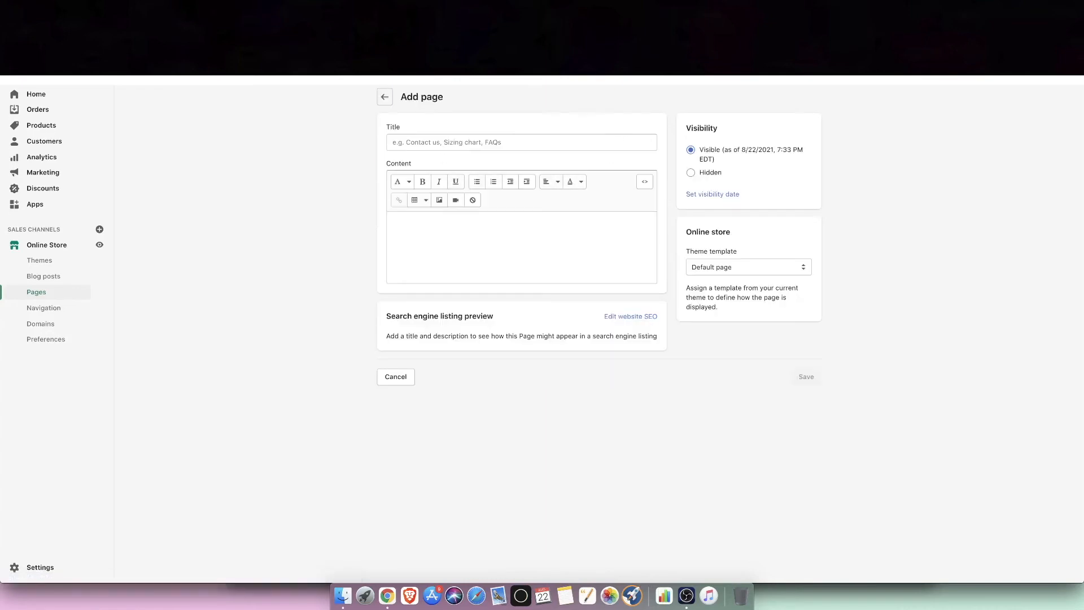
pyautogui.click(726, 264)
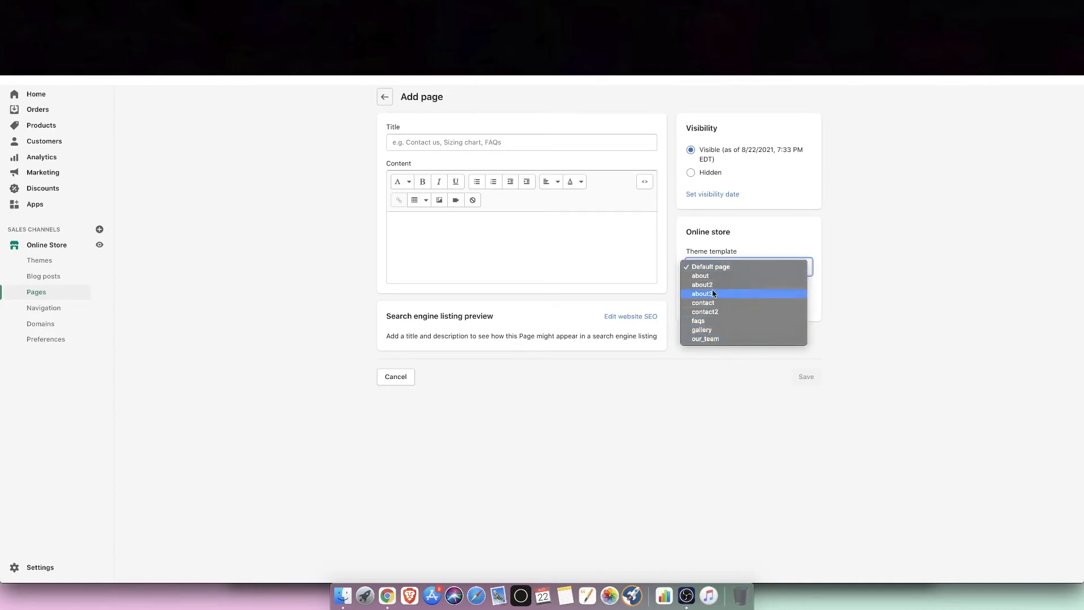
pyautogui.click(385, 97)
pyautogui.click(385, 97)
pyautogui.click(650, 349)
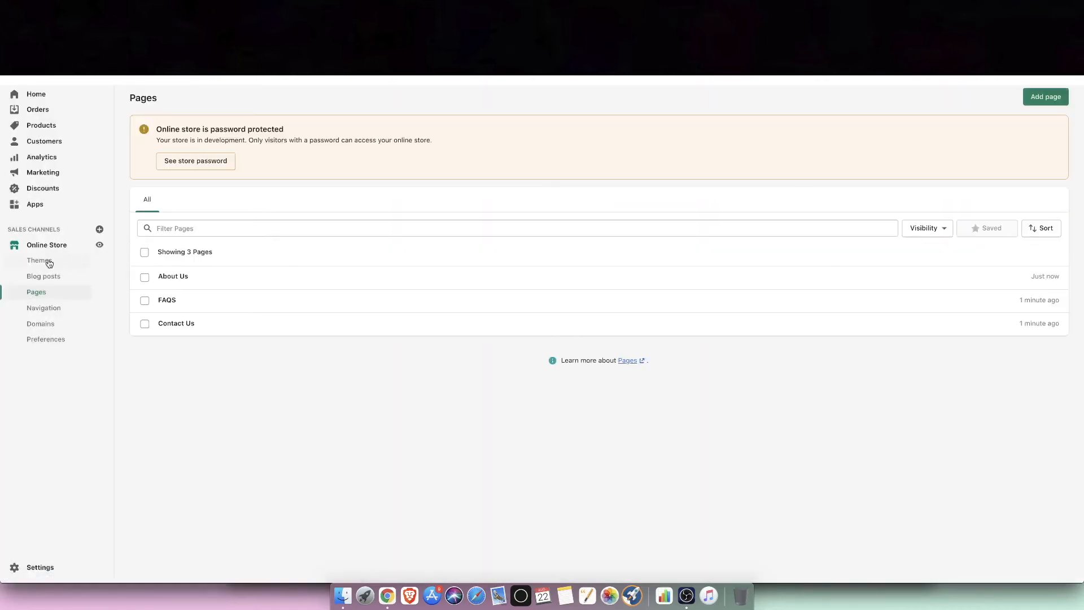
# Step: Open the EXTRAS navigation menu and add a menu item linking to the About Us page
pyautogui.click(53, 308)
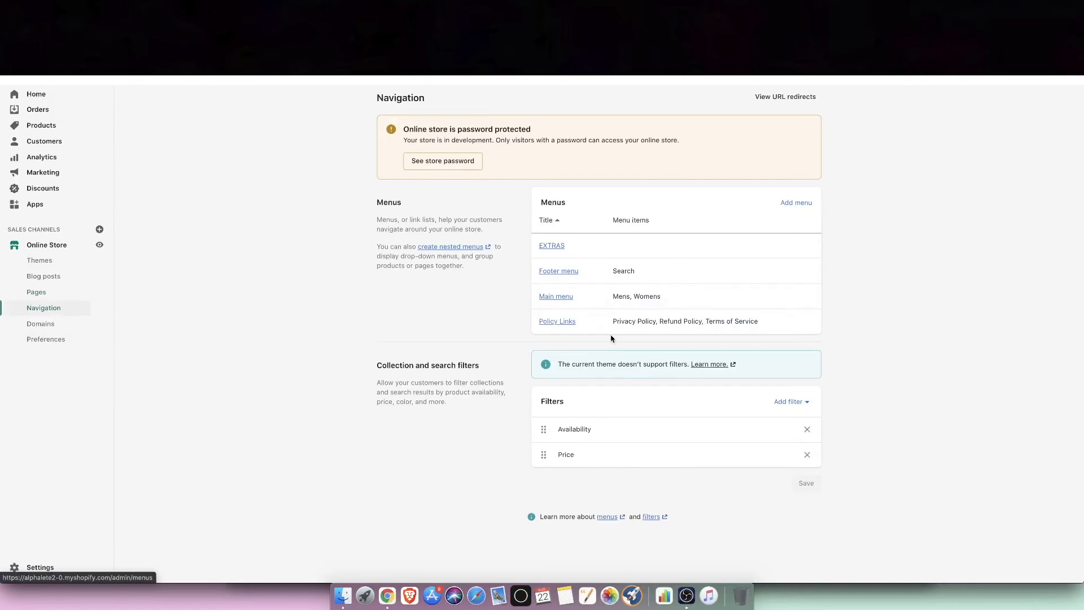
pyautogui.click(552, 246)
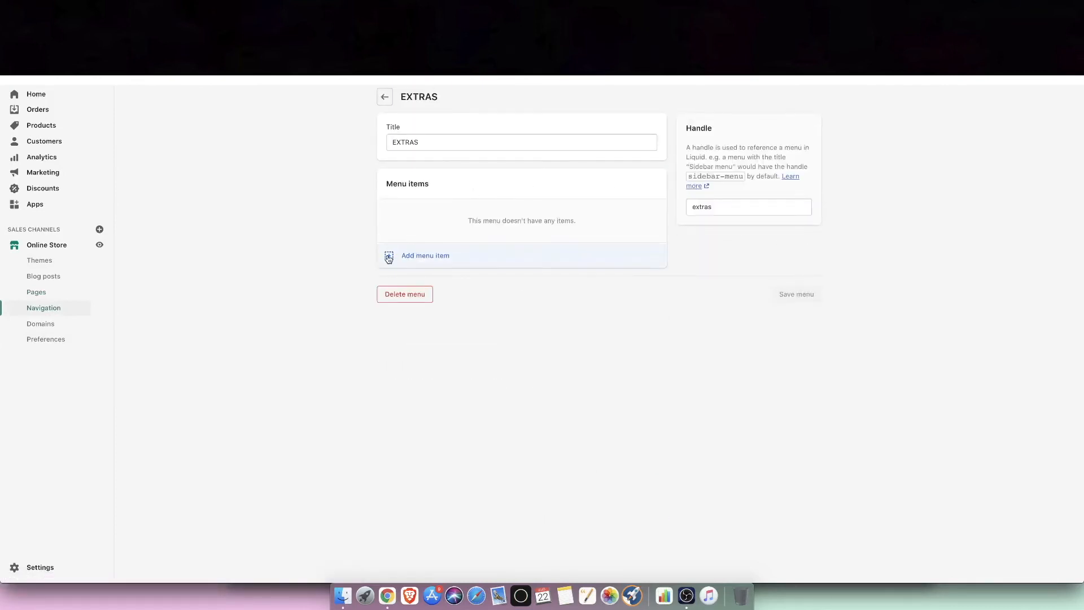
pyautogui.click(387, 256)
pyautogui.click(1004, 168)
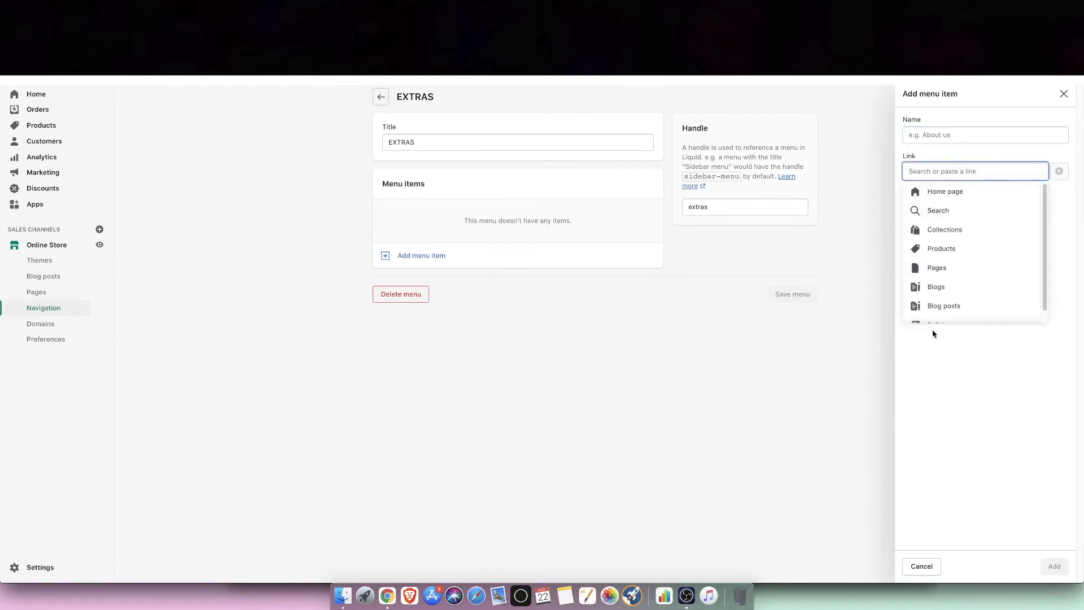
pyautogui.click(935, 269)
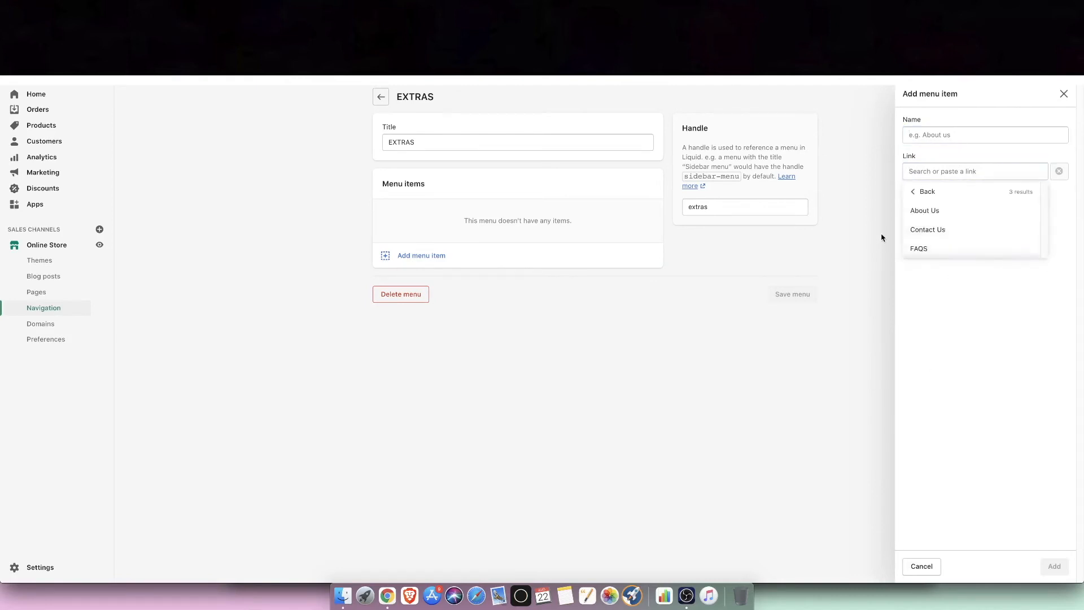
pyautogui.click(926, 213)
pyautogui.click(1055, 566)
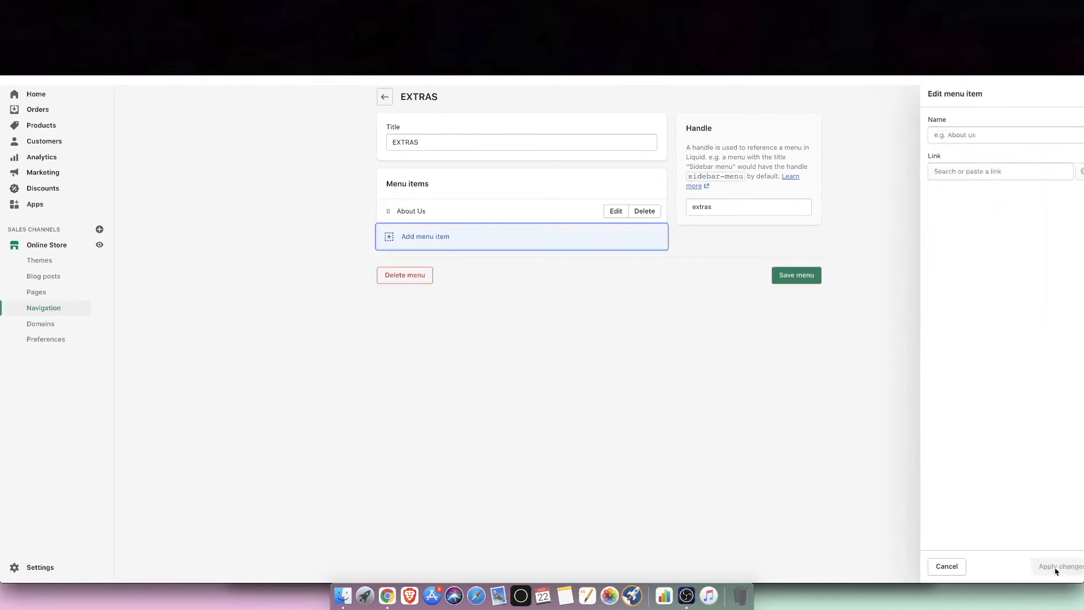
# Step: Add a menu item linking to the Contact Us page to the EXTRAS menu
pyautogui.click(392, 243)
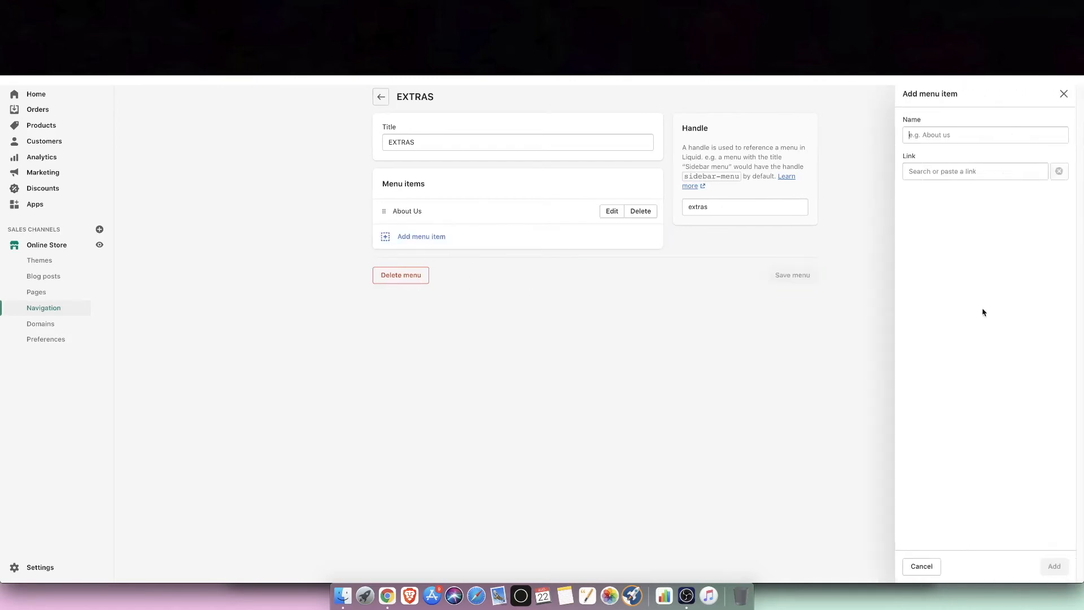
pyautogui.click(985, 173)
pyautogui.click(938, 270)
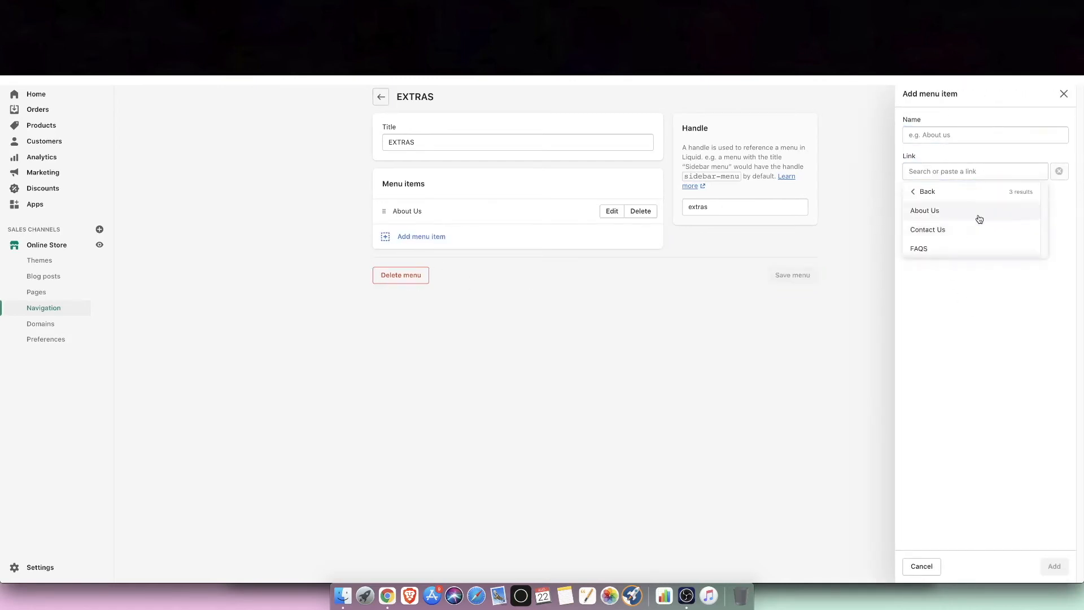
pyautogui.click(931, 231)
pyautogui.click(1054, 567)
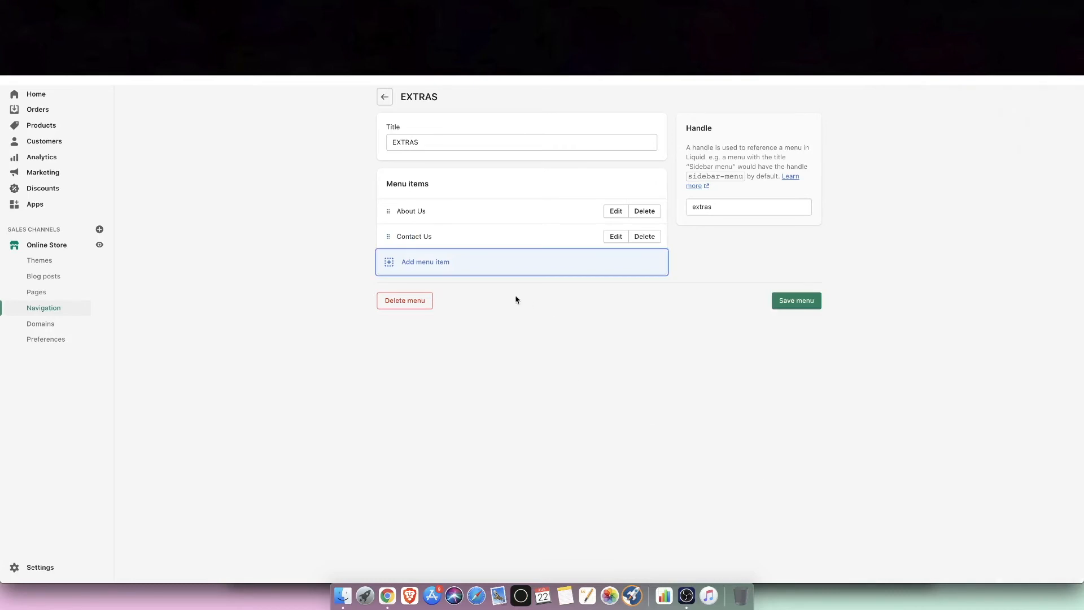
# Step: Add a menu item linking to the FAQS page to the EXTRAS menu
pyautogui.click(390, 263)
pyautogui.click(1011, 172)
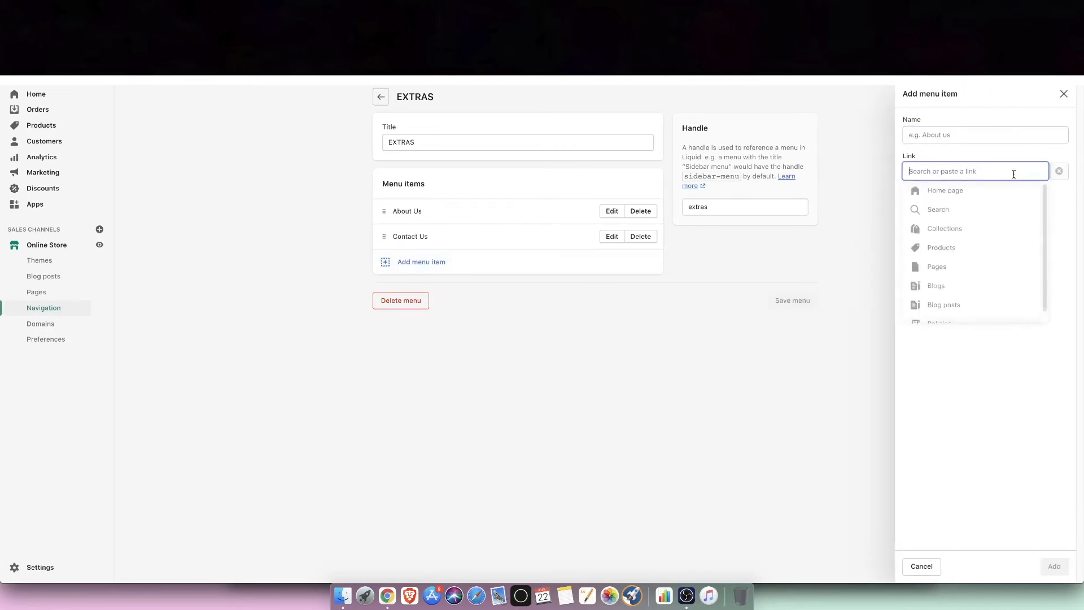
pyautogui.click(945, 270)
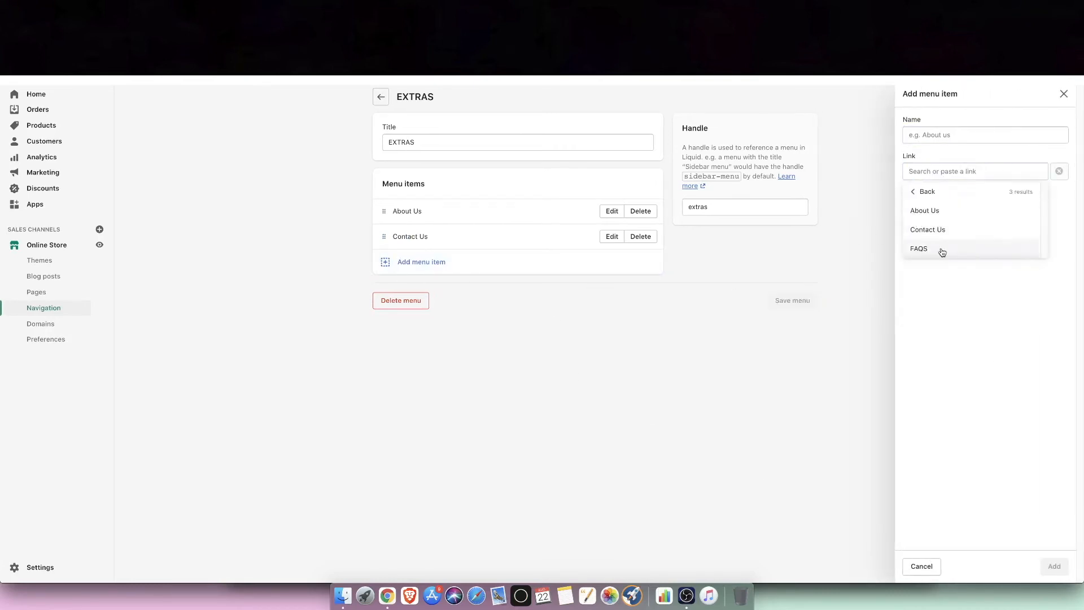
pyautogui.click(942, 249)
pyautogui.click(1067, 562)
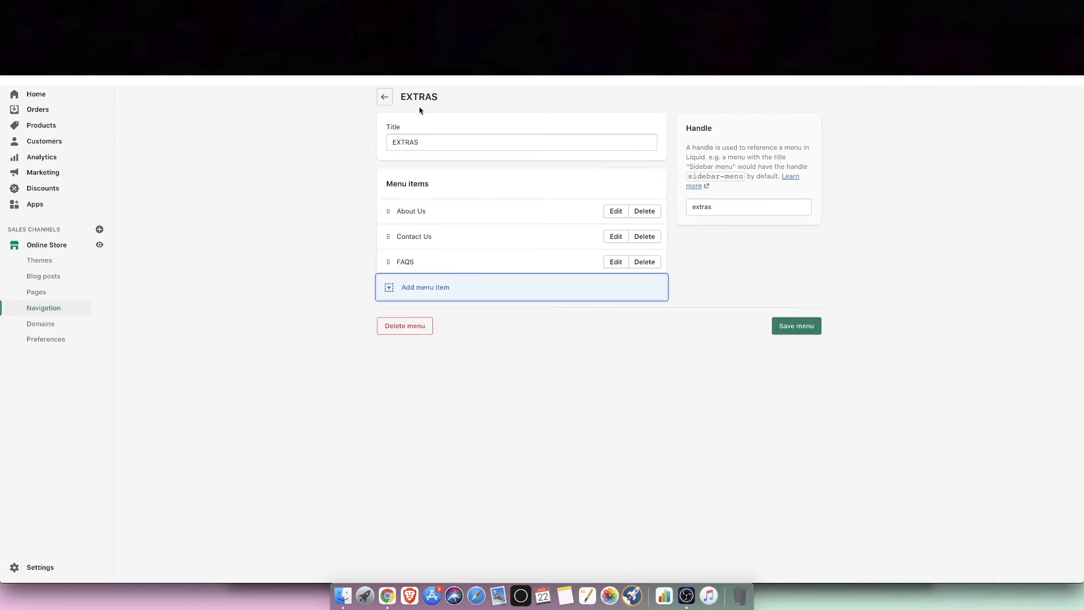
# Step: Add a menu item named "CAREERS" that links to the Home page to the EXTRAS menu
pyautogui.click(393, 292)
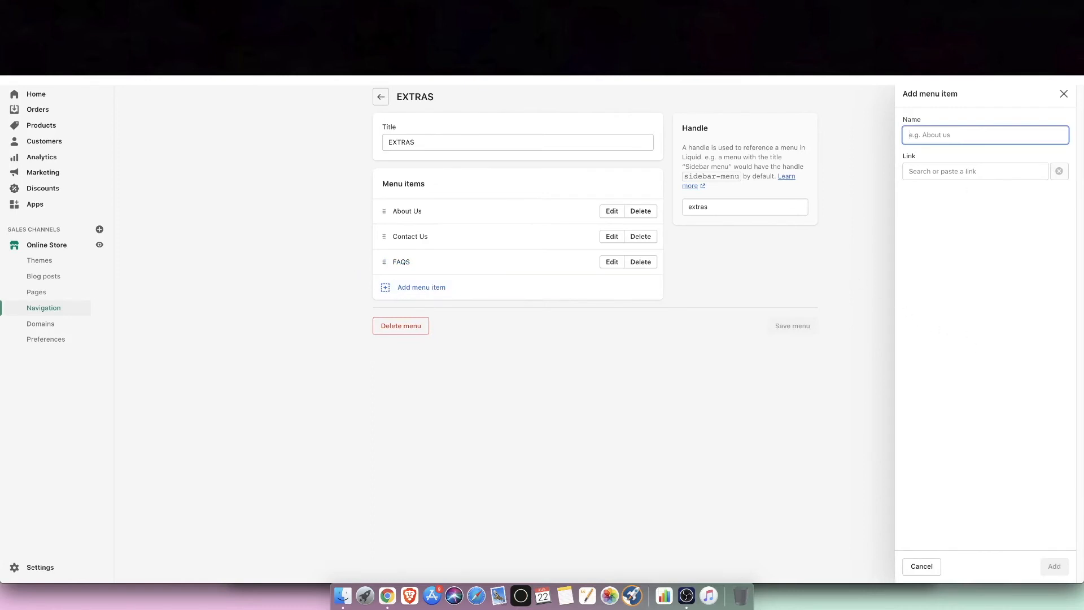
pyautogui.write('XAREE')
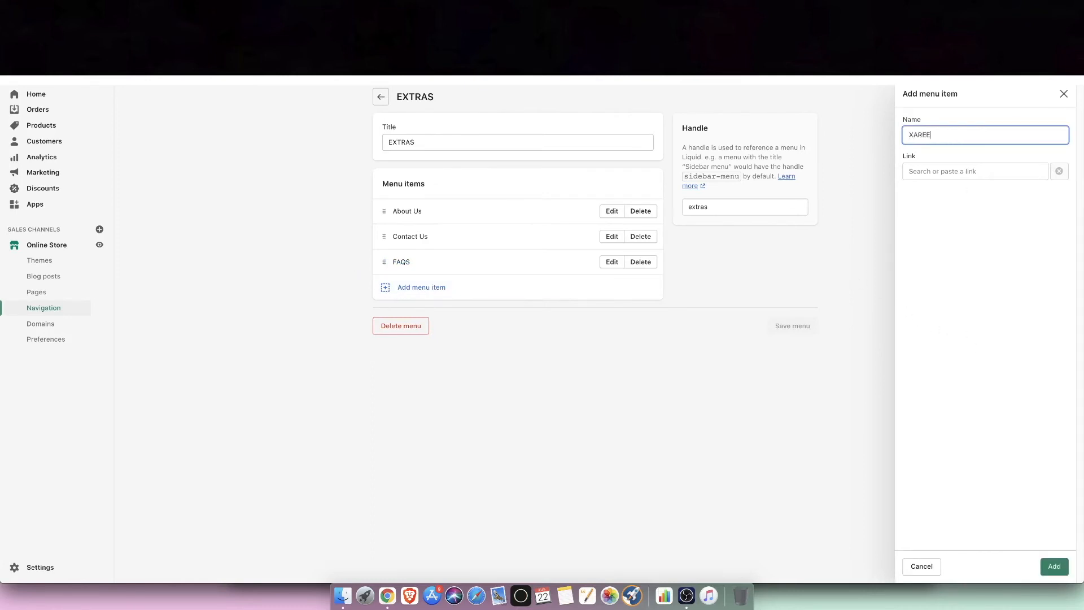
pyautogui.press('BackSpace')
pyautogui.press('BackSpace')
pyautogui.write('CA')
pyautogui.click(940, 172)
pyautogui.click(939, 191)
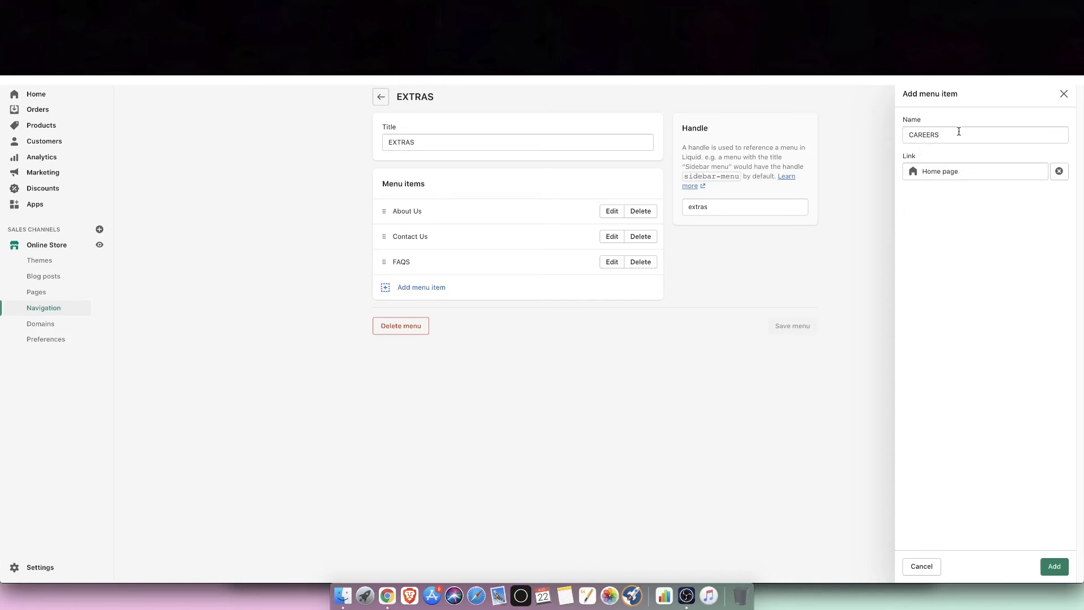
pyautogui.moveTo(958, 132); pyautogui.dragTo(888, 125)
pyautogui.click(1051, 567)
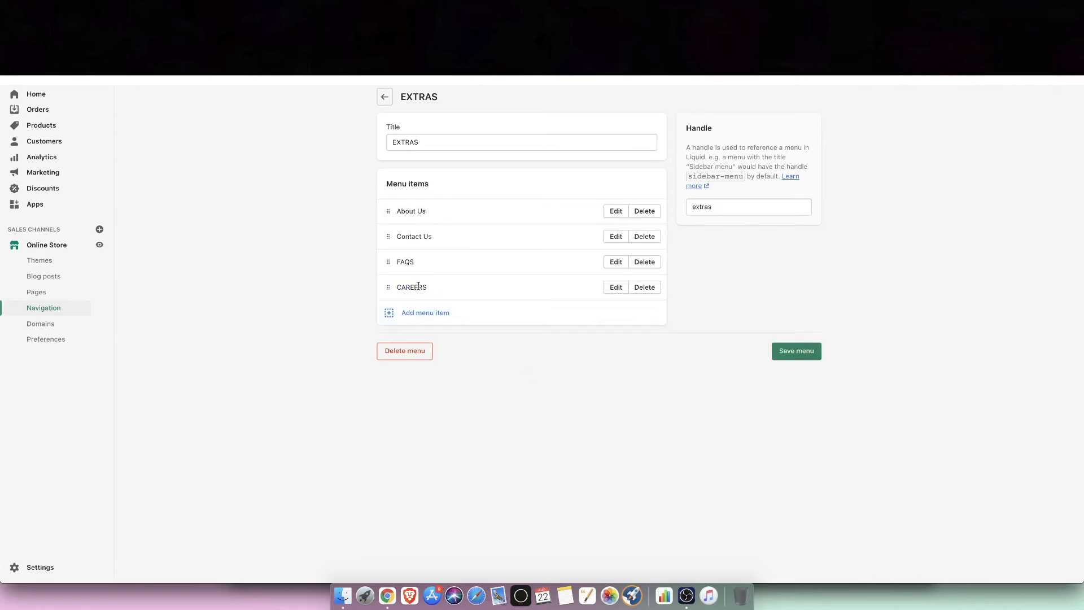
# Step: Add a menu item named "BE AN AMBASSADOR" linked to the Home page and save the EXTRAS menu
pyautogui.click(398, 320)
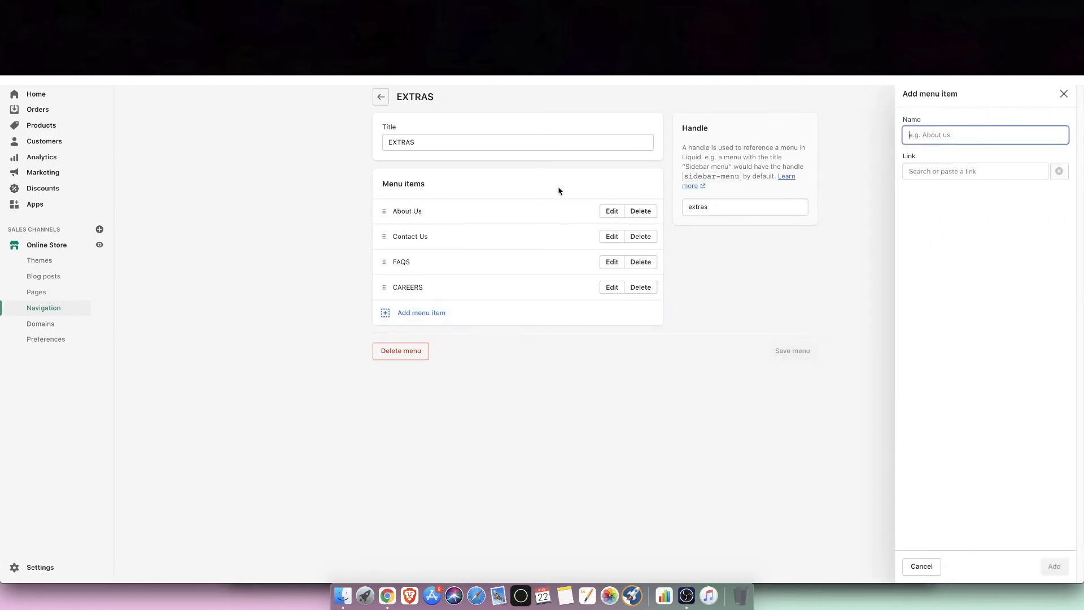
pyautogui.write('AF')
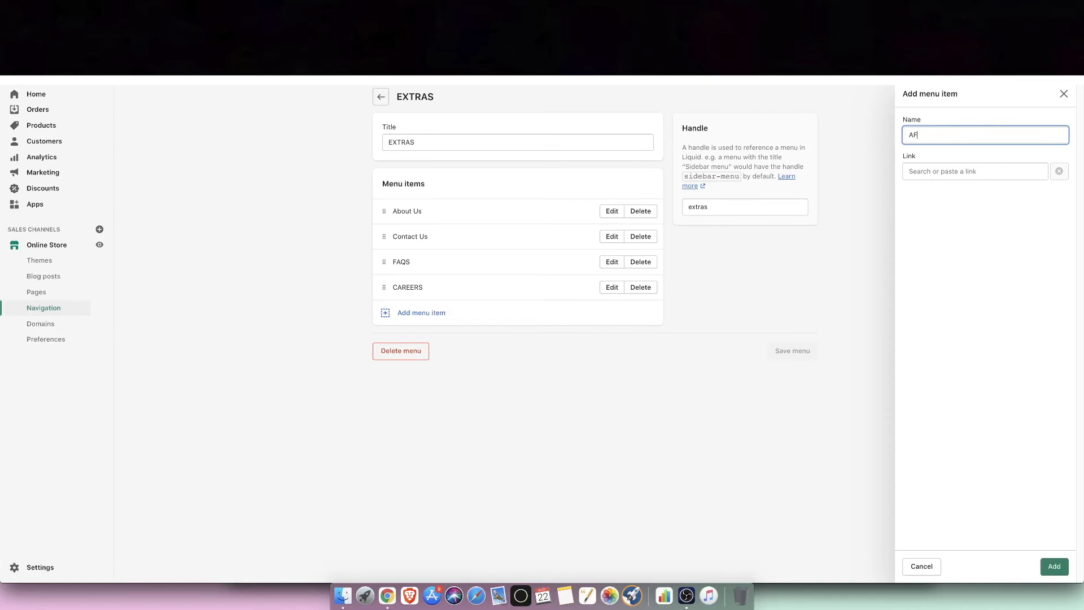
pyautogui.press('BackSpace')
pyautogui.press('BackSpace')
pyautogui.write('B')
pyautogui.click(1054, 567)
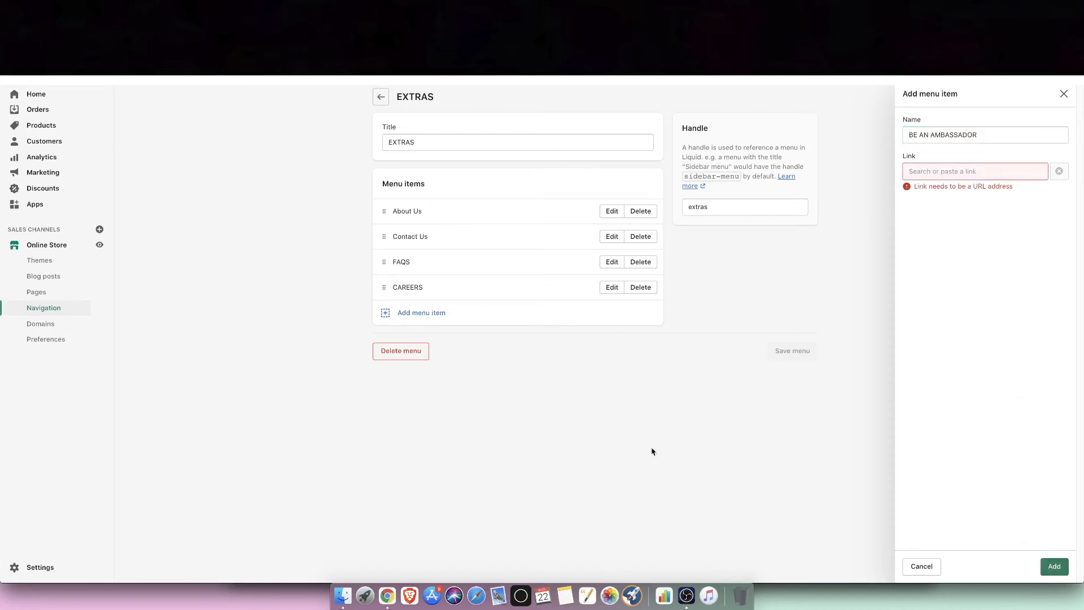
pyautogui.click(958, 171)
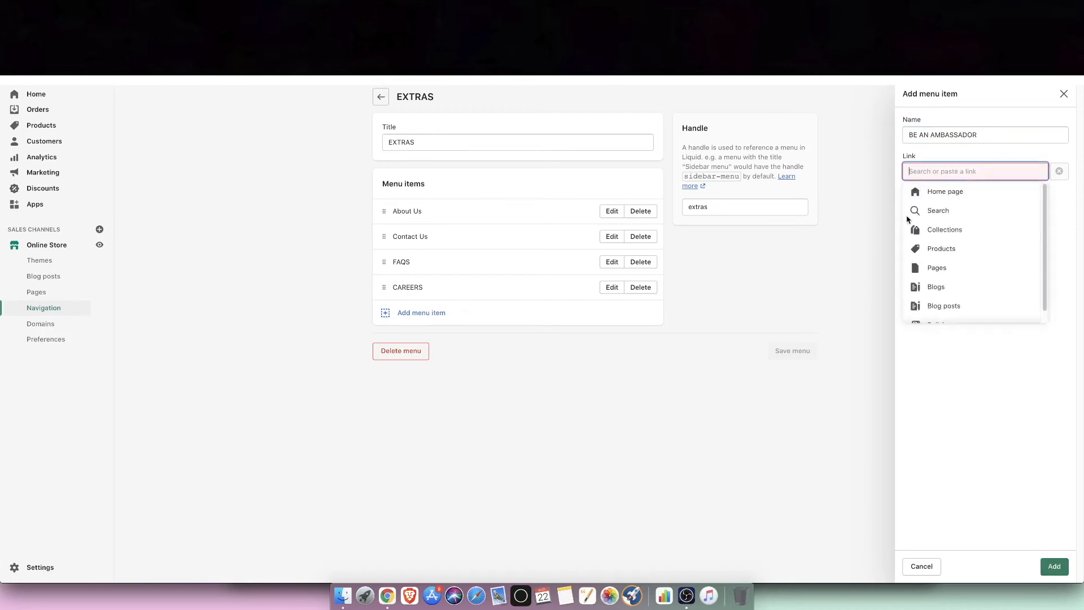
pyautogui.click(937, 192)
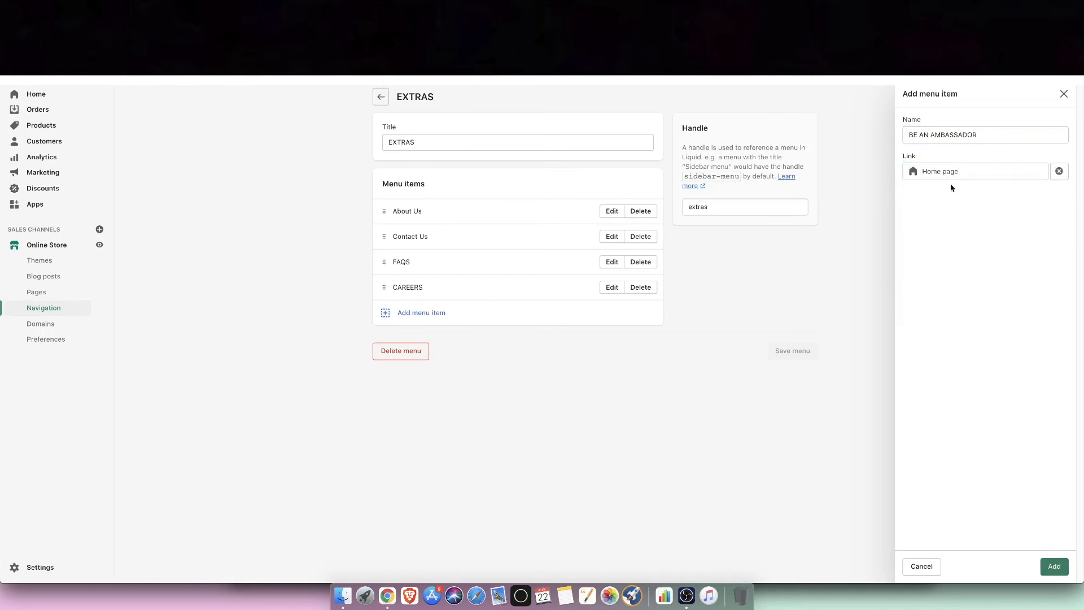
pyautogui.click(1054, 566)
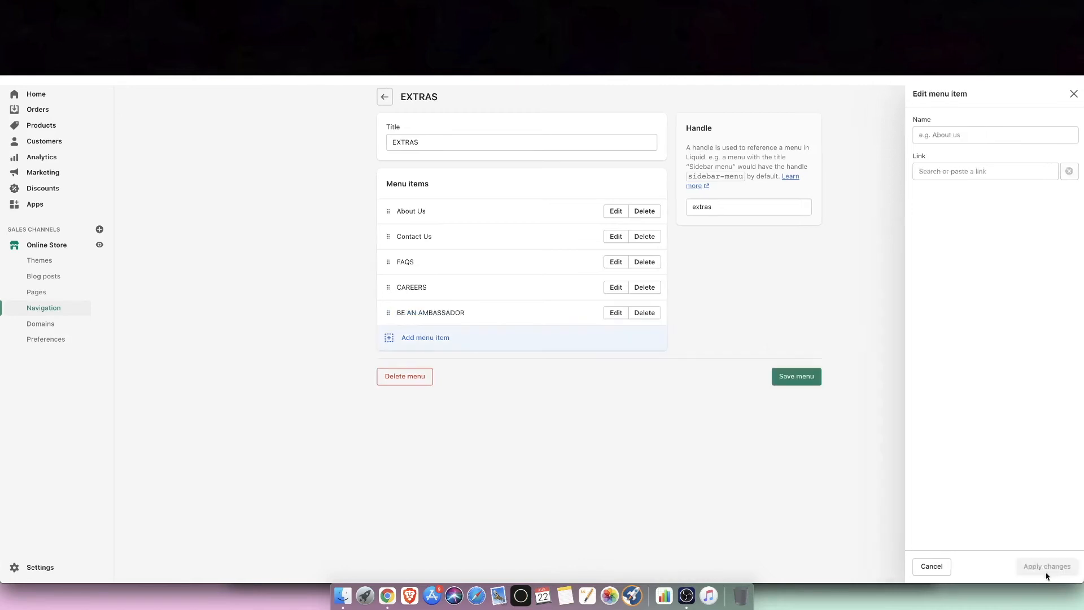
pyautogui.click(796, 376)
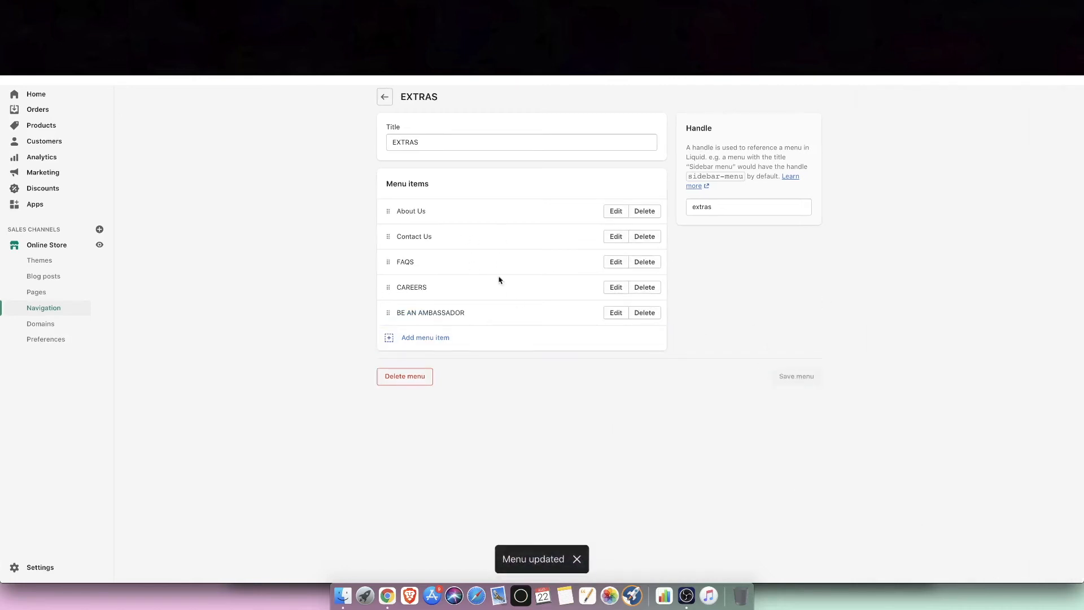
# Step: Rename the About Us menu item in all capitals as "ABOUT US" and apply the change
pyautogui.click(615, 212)
pyautogui.press('BackSpace')
pyautogui.write('S')
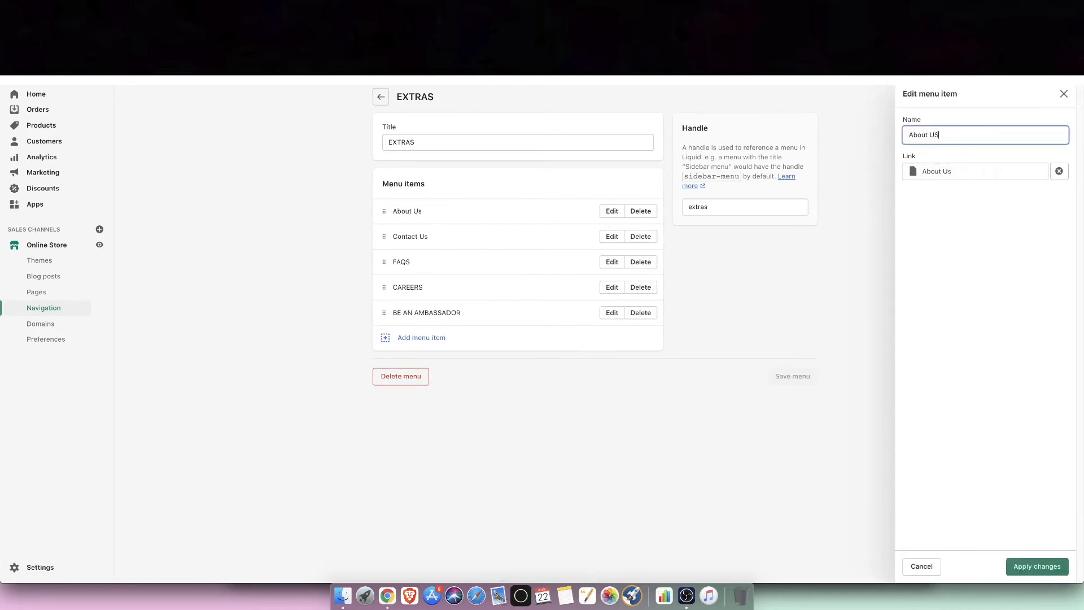
pyautogui.press('BackSpace')
pyautogui.press('BackSpace')
pyautogui.write('BOUT')
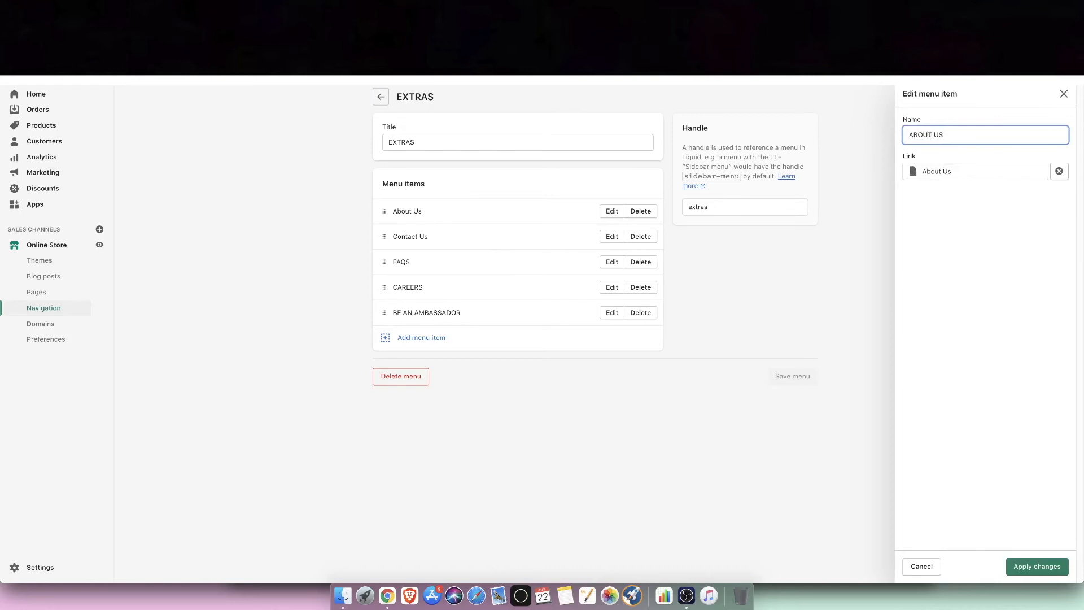
pyautogui.click(1037, 566)
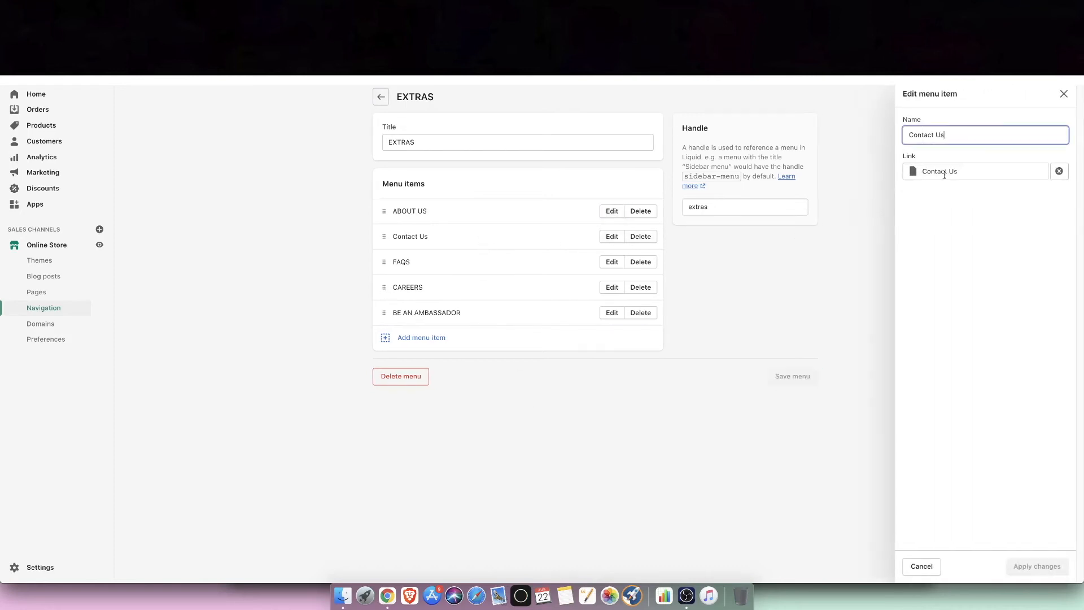
# Step: Rename the Contact Us menu item in all capitals as "CONTACT US" and save the menu
pyautogui.press('BackSpace')
pyautogui.write('U')
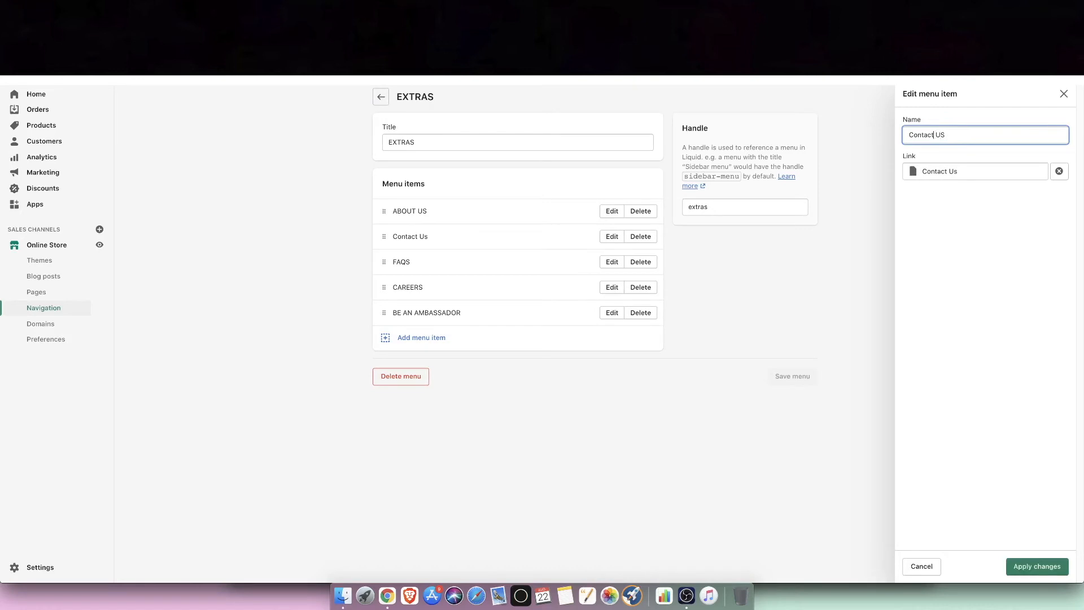
pyautogui.press('BackSpace')
pyautogui.press('BackSpace')
pyautogui.press('BackSpace')
pyautogui.press('BackSpace')
pyautogui.write('ONTACT')
pyautogui.click(1037, 567)
pyautogui.click(782, 374)
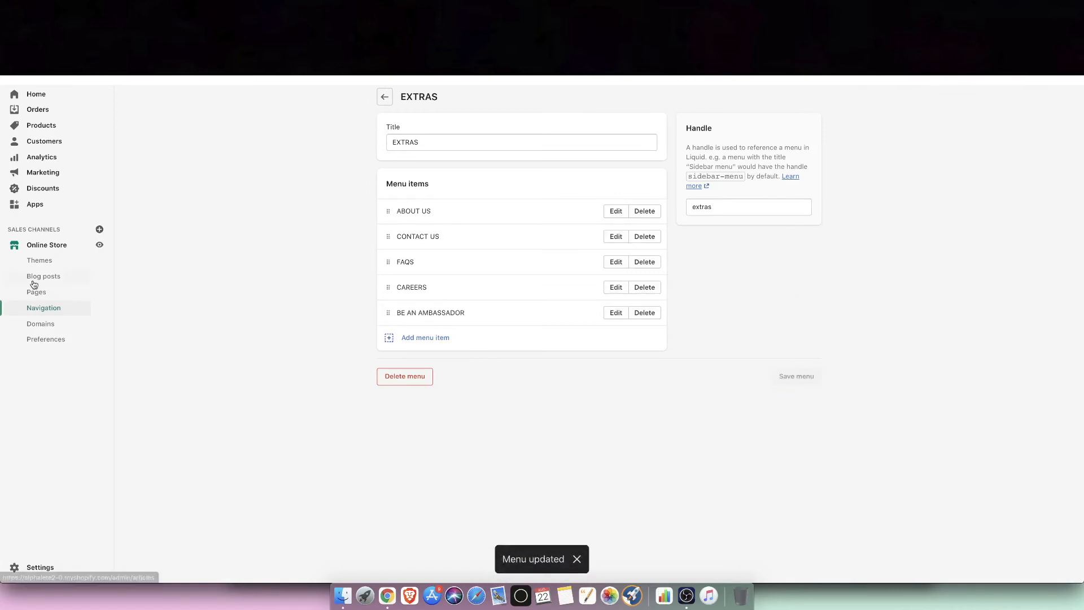
# Step: Open the theme customizer for the home page and expand the Footer section to show its blocks
pyautogui.click(54, 260)
pyautogui.click(769, 282)
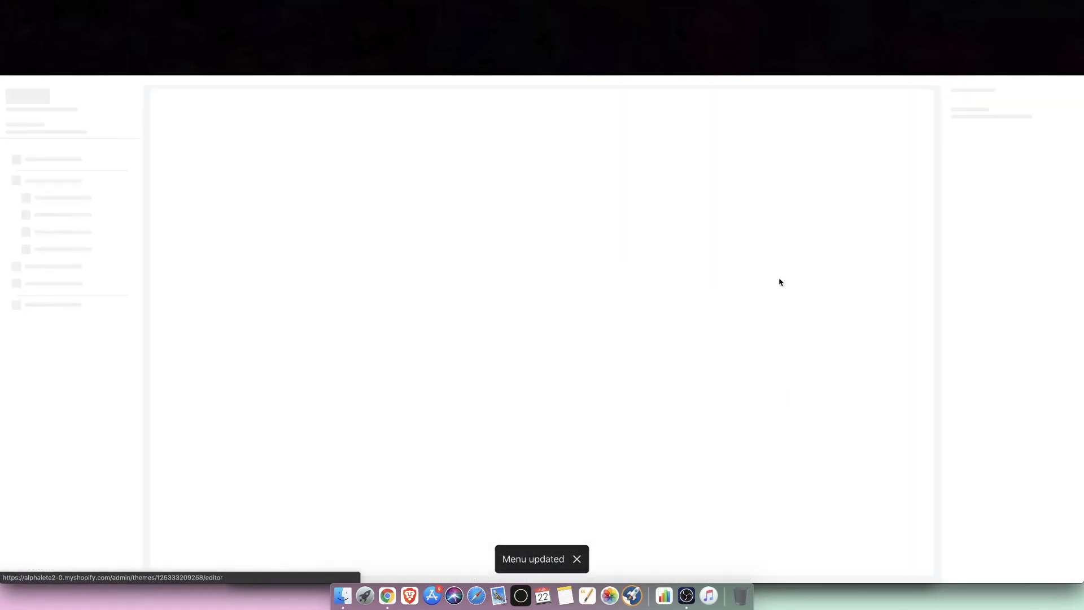
pyautogui.scroll(-15, 341, 498)
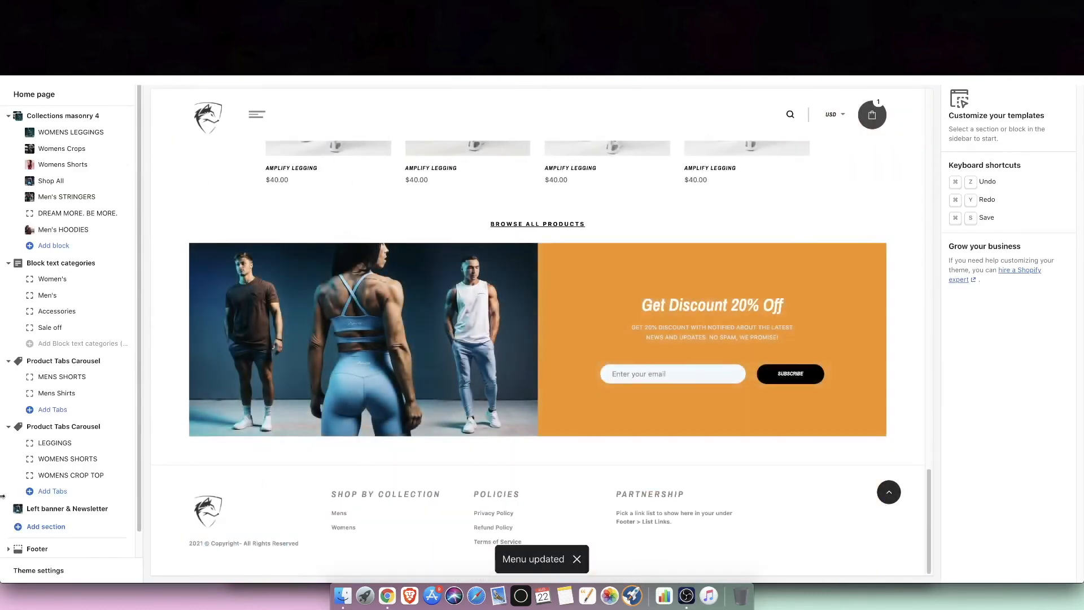
pyautogui.scroll(-1, 34, 525)
pyautogui.click(31, 530)
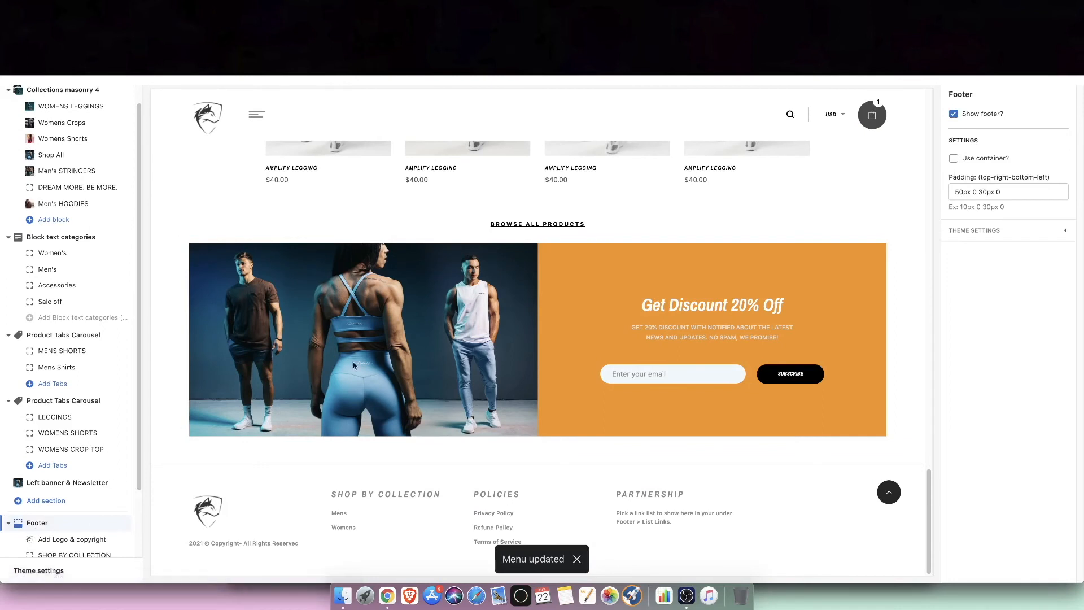
pyautogui.scroll(-3, 67, 514)
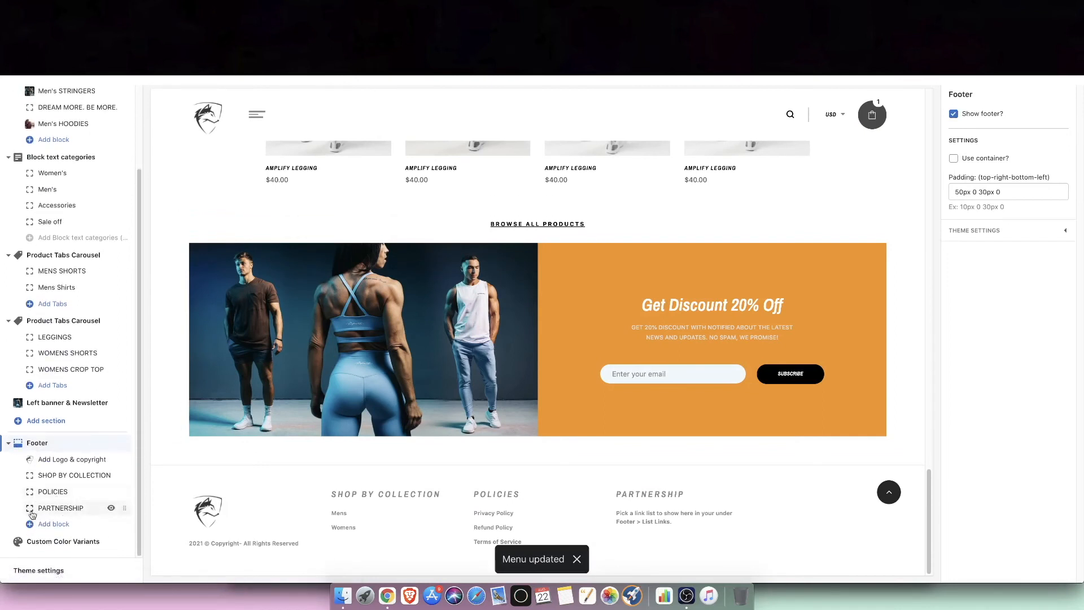
# Step: Change the PARTNERSHIP footer block's heading to EXTRAS and assign the EXTRAS menu to it
pyautogui.click(61, 508)
pyautogui.doubleClick(978, 126)
pyautogui.write('EX')
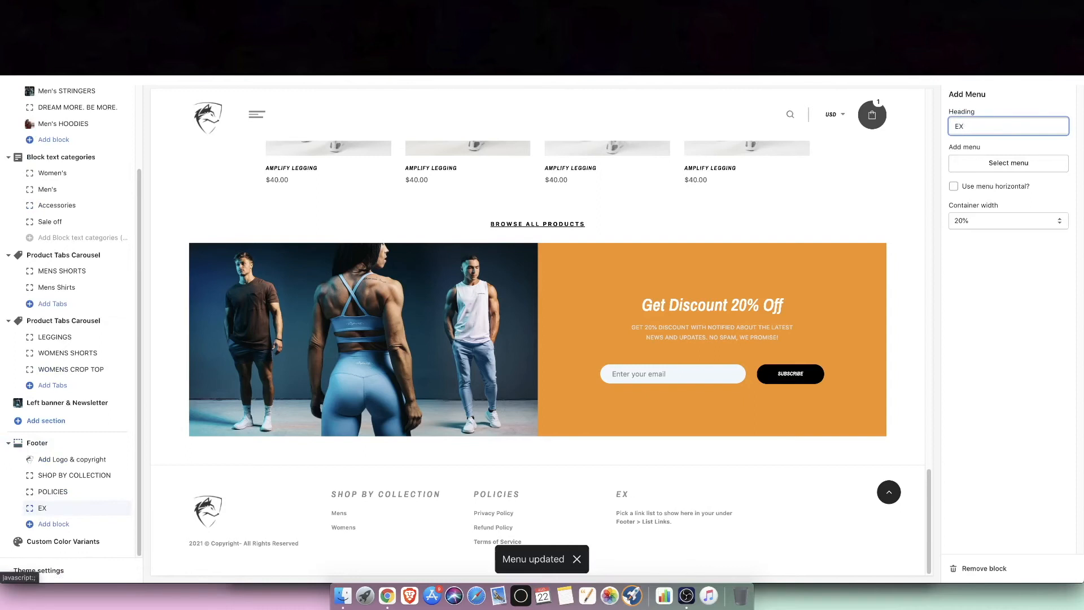
pyautogui.write('RRAS')
pyautogui.click(989, 165)
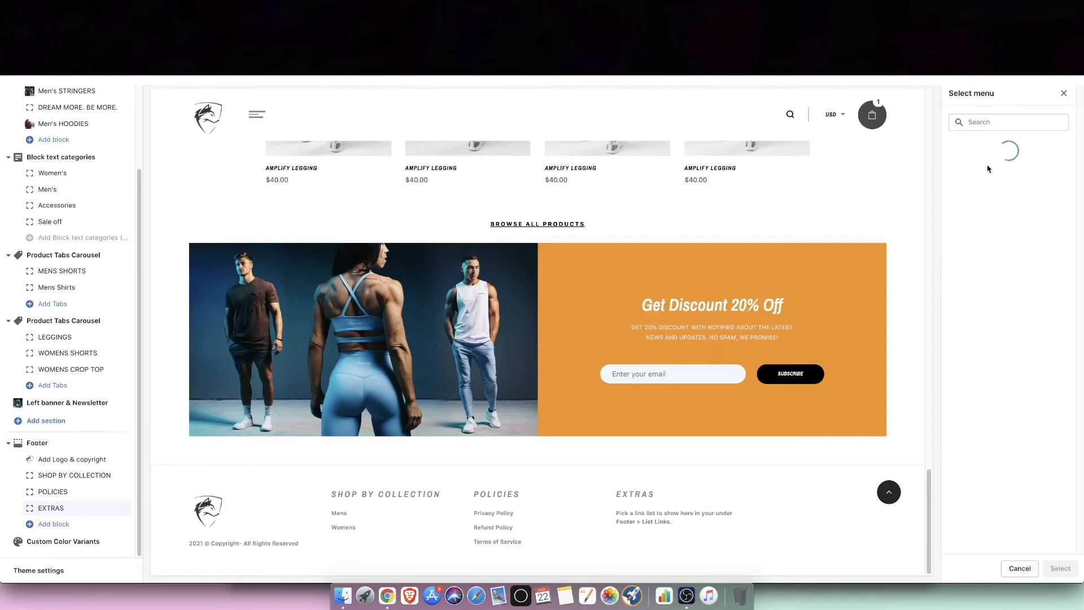
pyautogui.click(1066, 174)
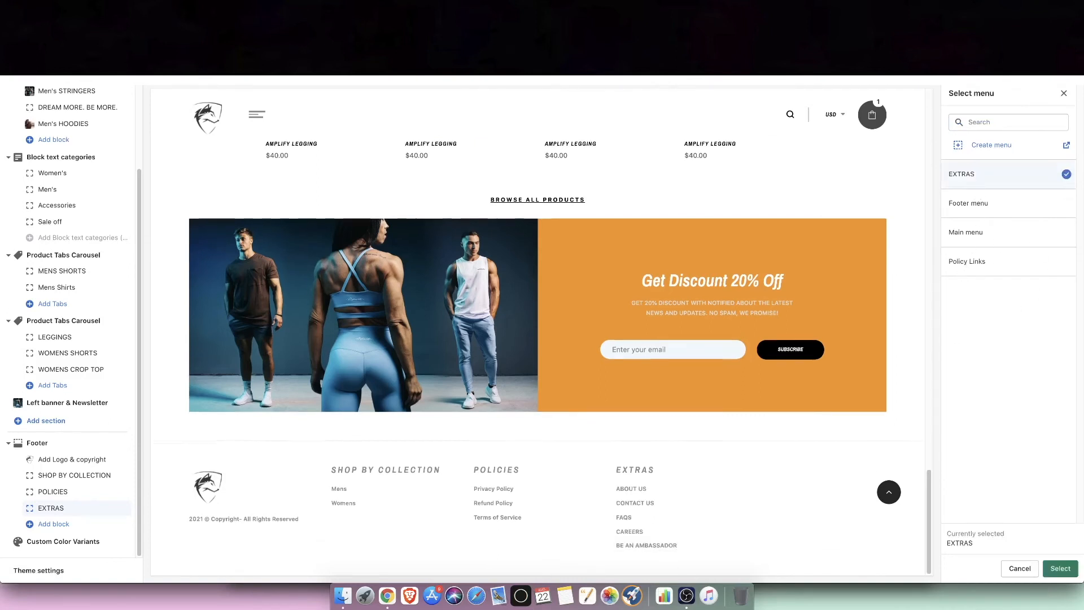
pyautogui.click(1061, 568)
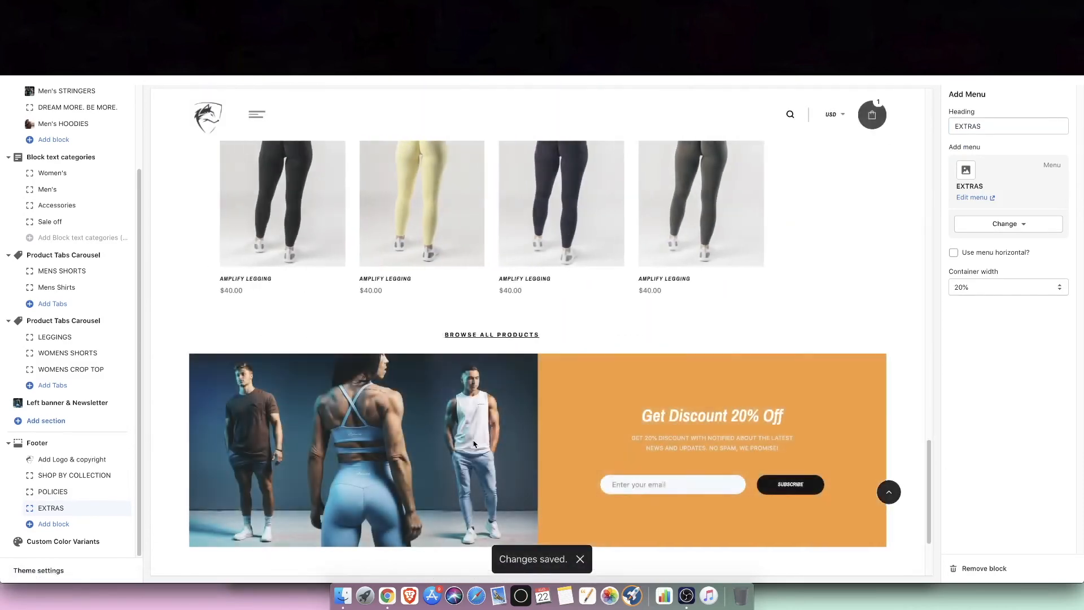
pyautogui.scroll(-3, 712, 509)
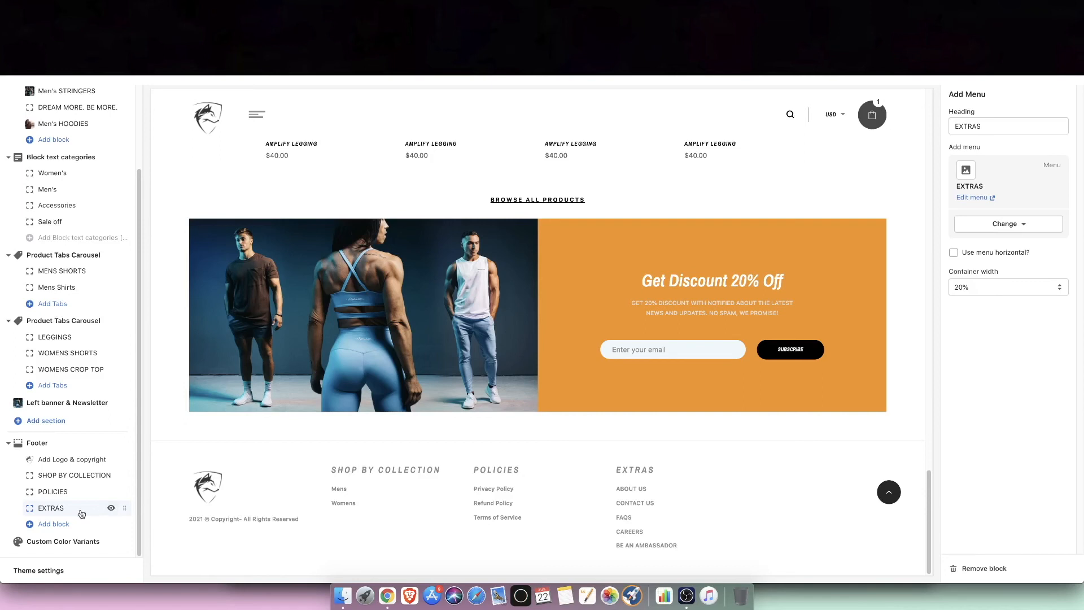
# Step: Add a Newsletter block to the footer and set its container width to 25%
pyautogui.click(54, 525)
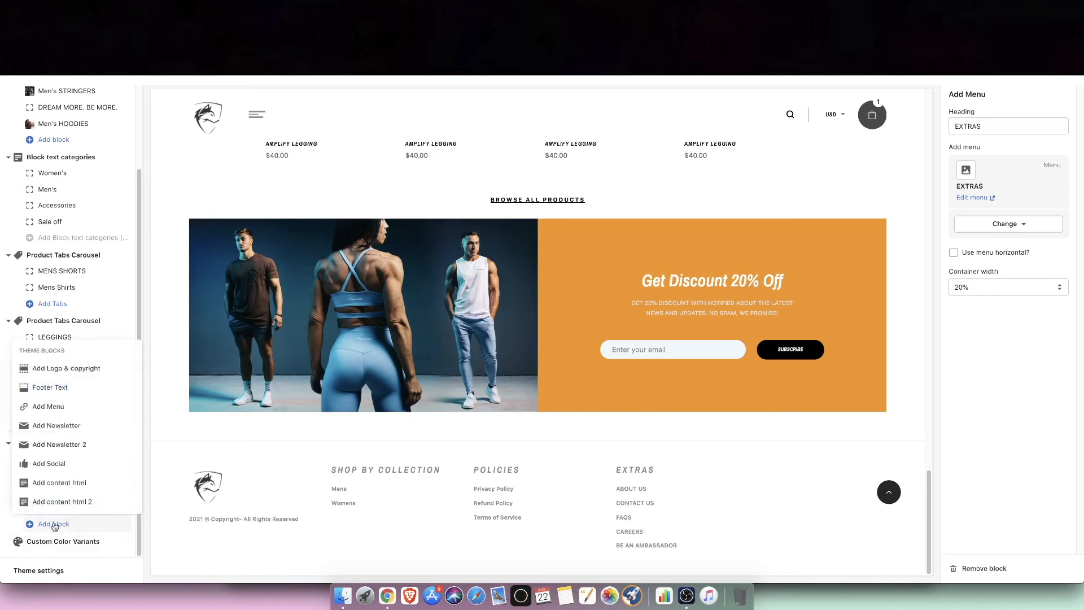
pyautogui.click(52, 430)
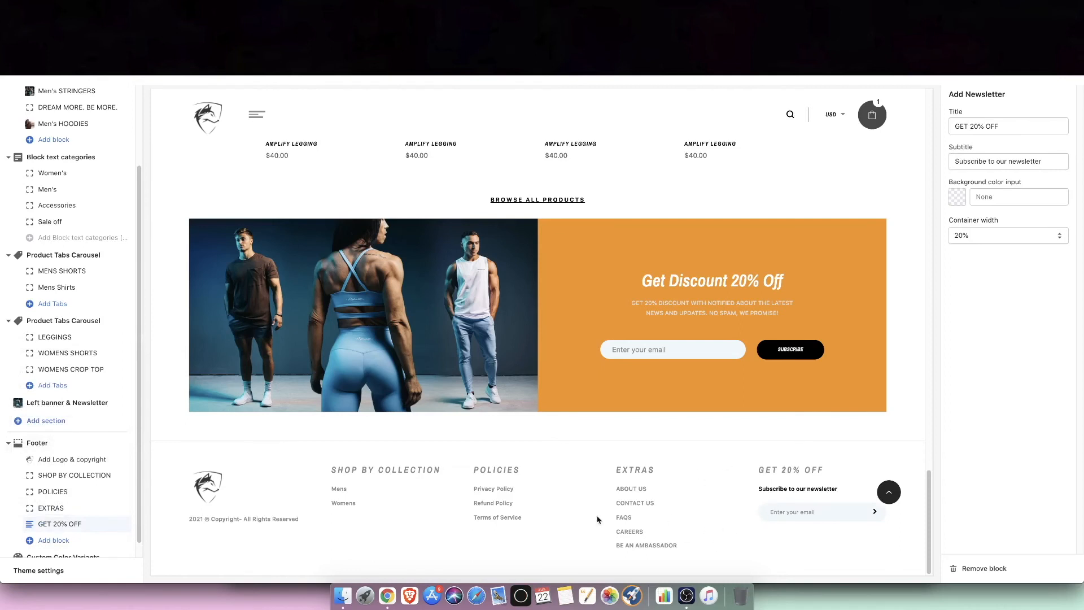
pyautogui.click(1010, 243)
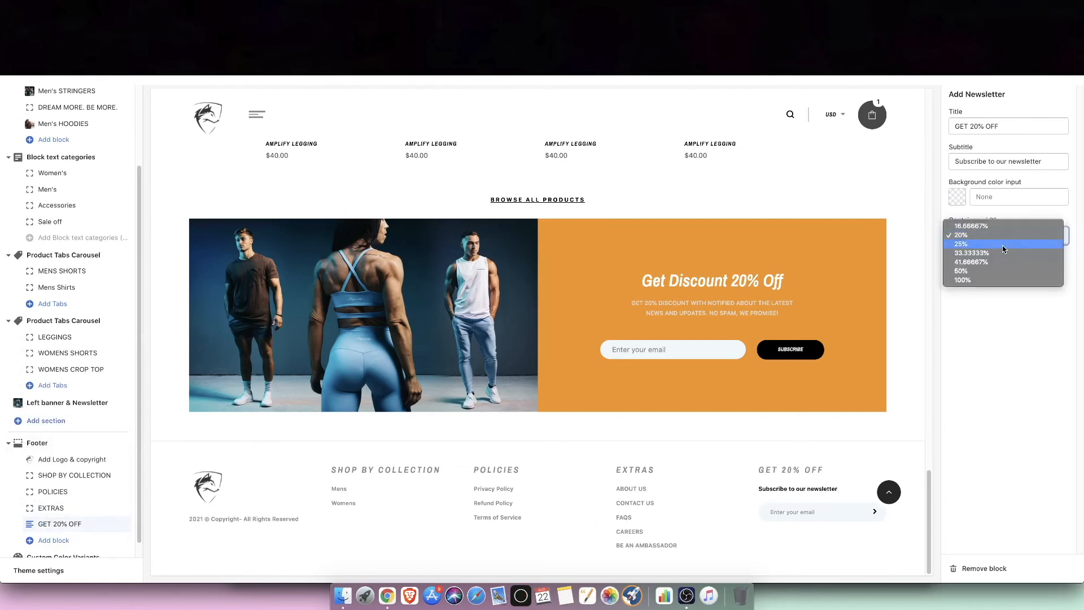
pyautogui.click(1010, 246)
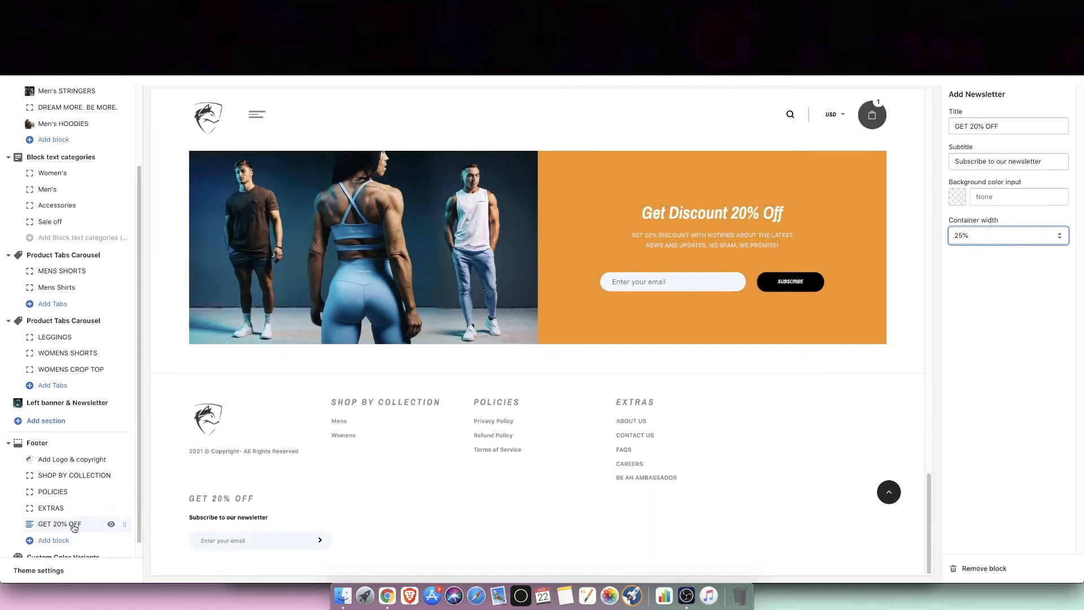
pyautogui.click(59, 508)
pyautogui.click(999, 288)
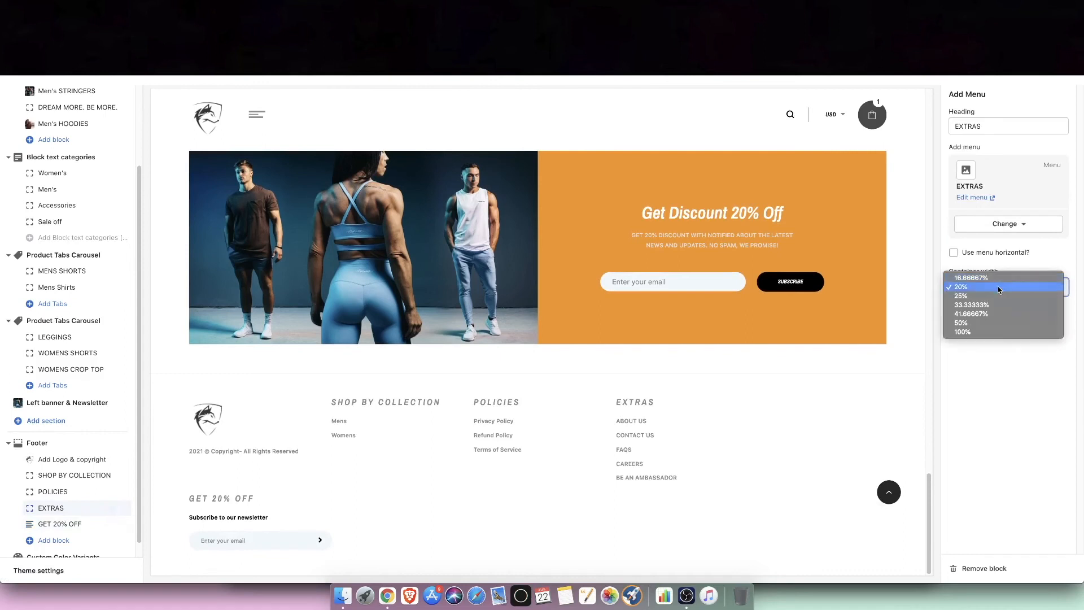
pyautogui.click(420, 458)
pyautogui.click(84, 492)
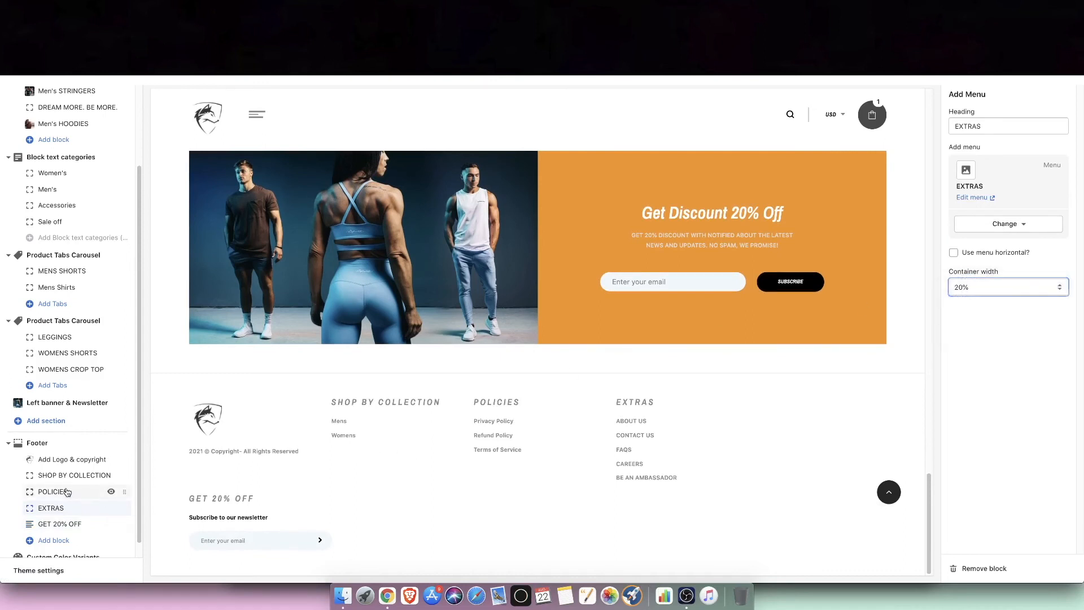
pyautogui.click(1006, 285)
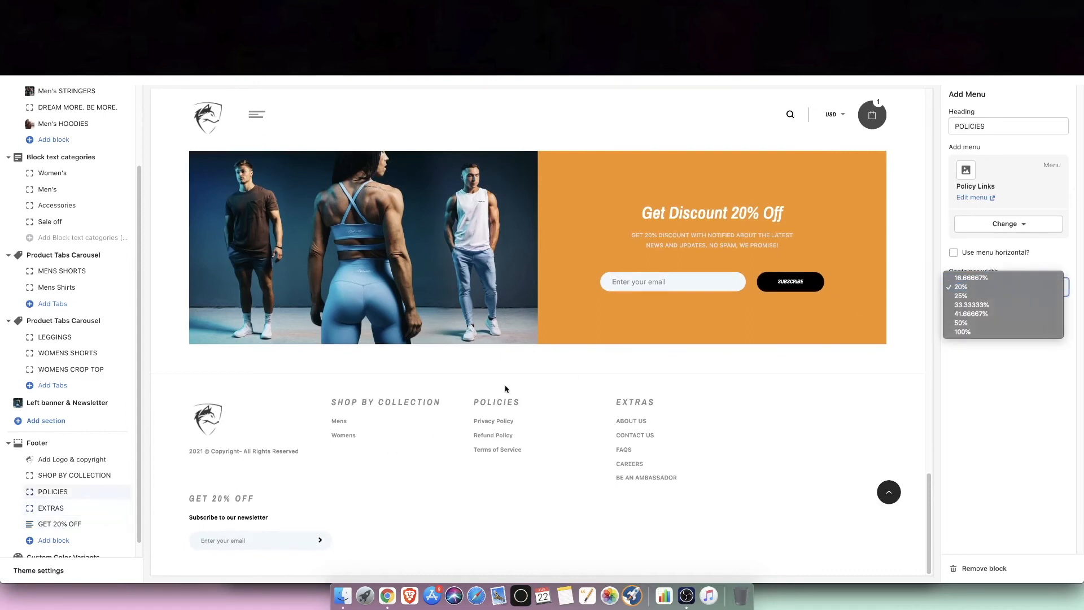
pyautogui.click(43, 475)
# Step: Set the container width of the SHOP BY COLLECTION and POLICIES footer blocks to 16.66667%
pyautogui.click(43, 477)
pyautogui.click(986, 288)
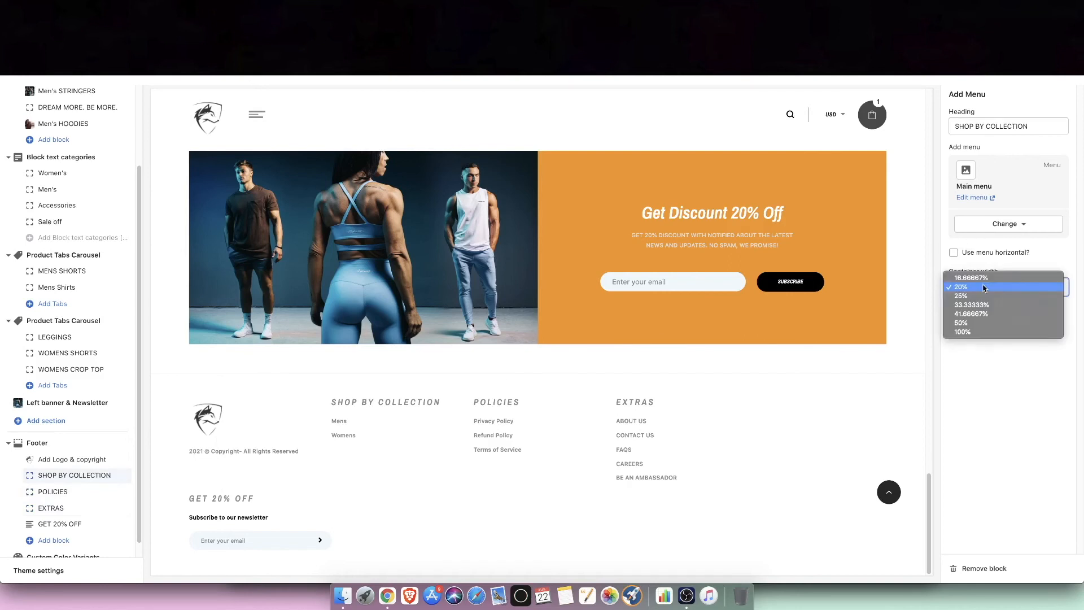
pyautogui.click(1005, 279)
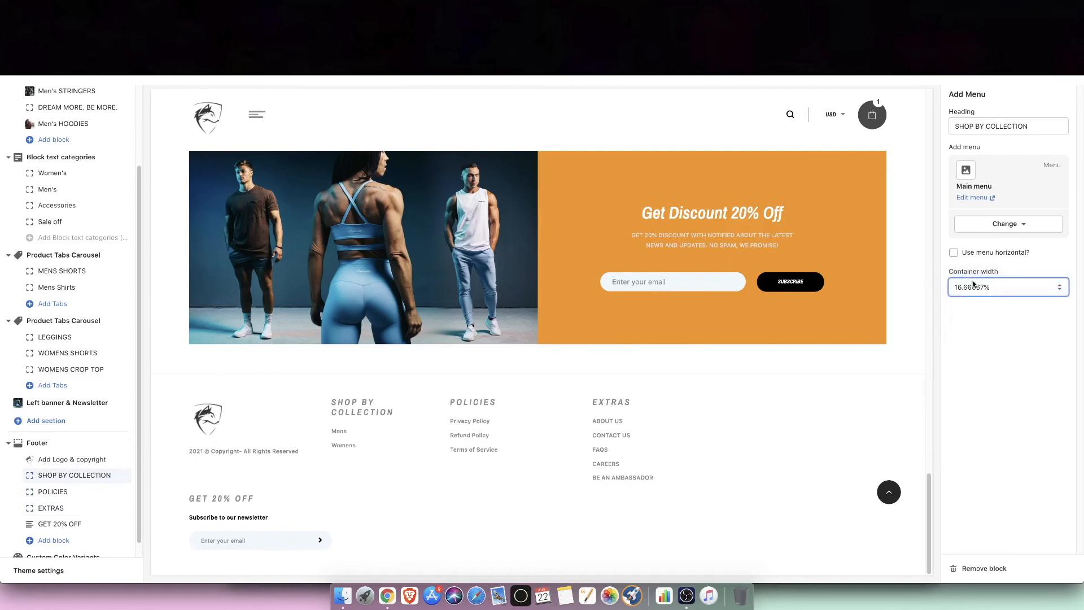
pyautogui.click(38, 492)
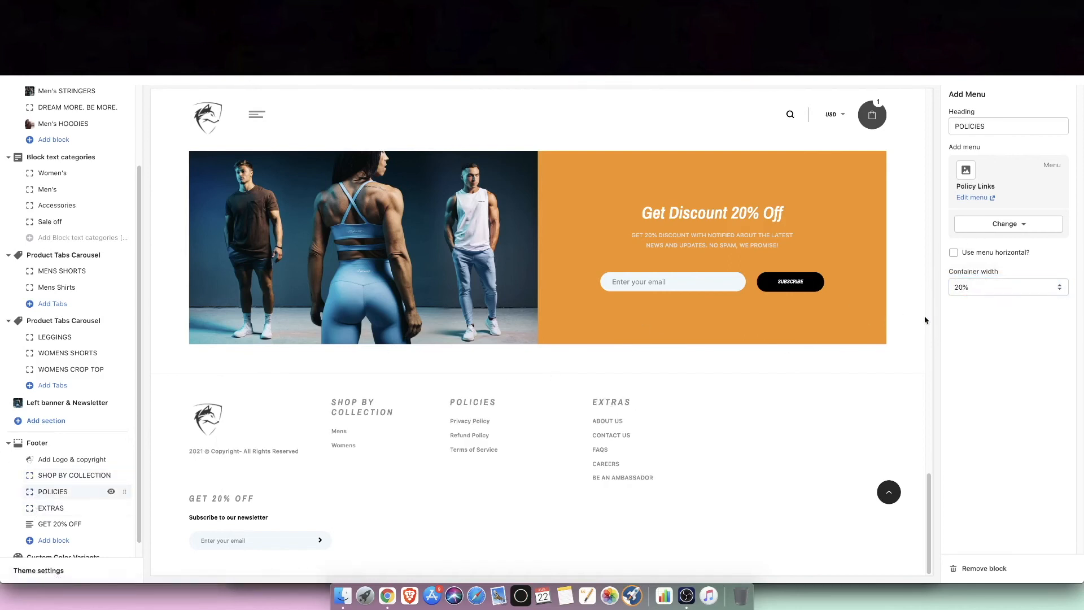
pyautogui.click(989, 293)
pyautogui.click(982, 278)
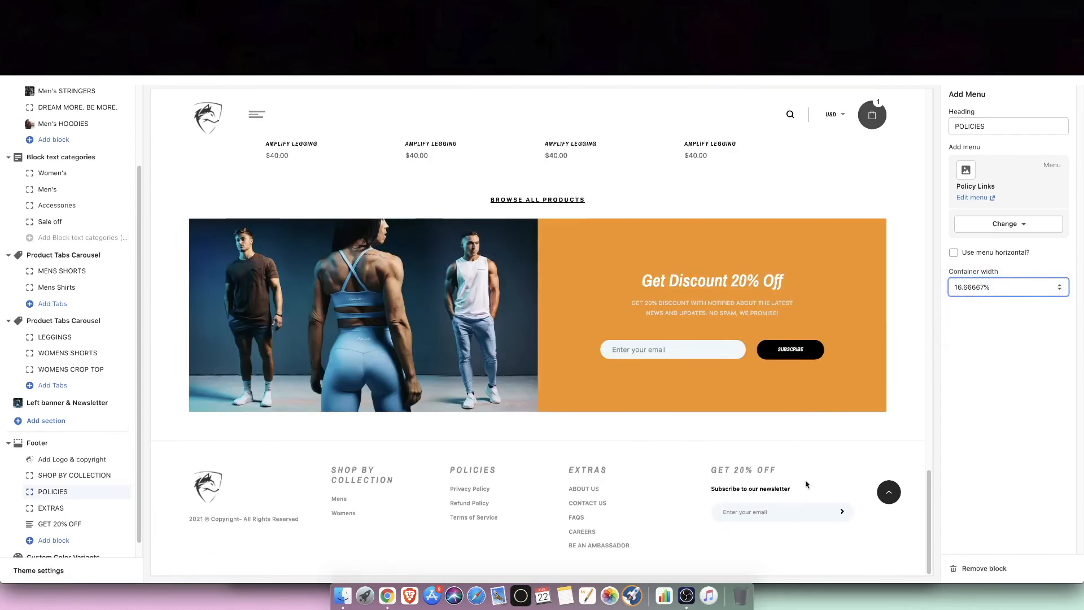
# Step: Examine the arrangement of the footer's menu columns and newsletter signup in the preview
pyautogui.click(420, 536)
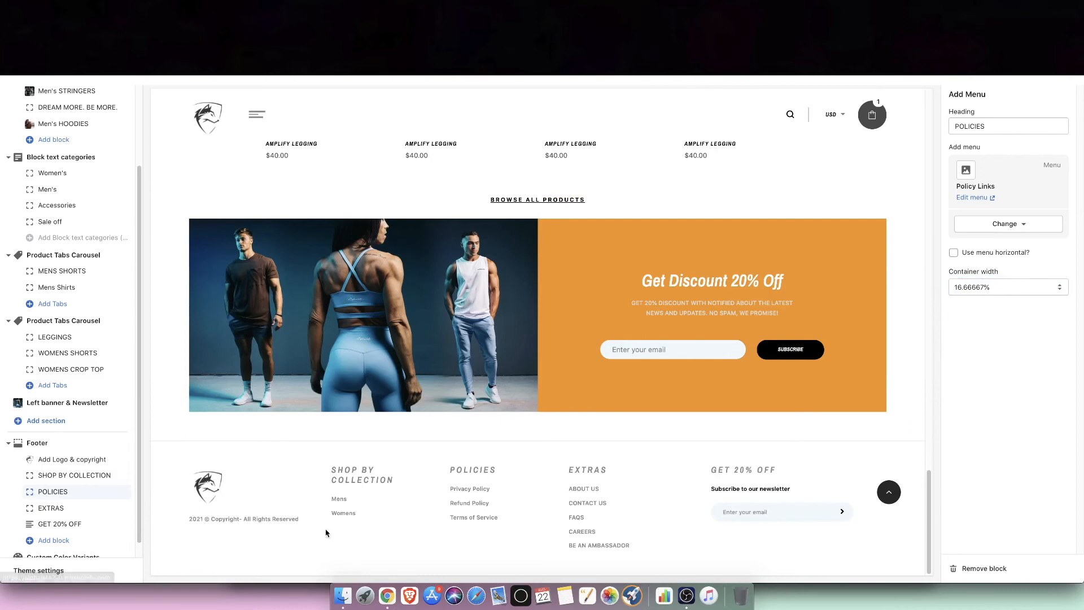
pyautogui.moveTo(335, 466); pyautogui.dragTo(395, 521)
pyautogui.moveTo(464, 463); pyautogui.dragTo(495, 515)
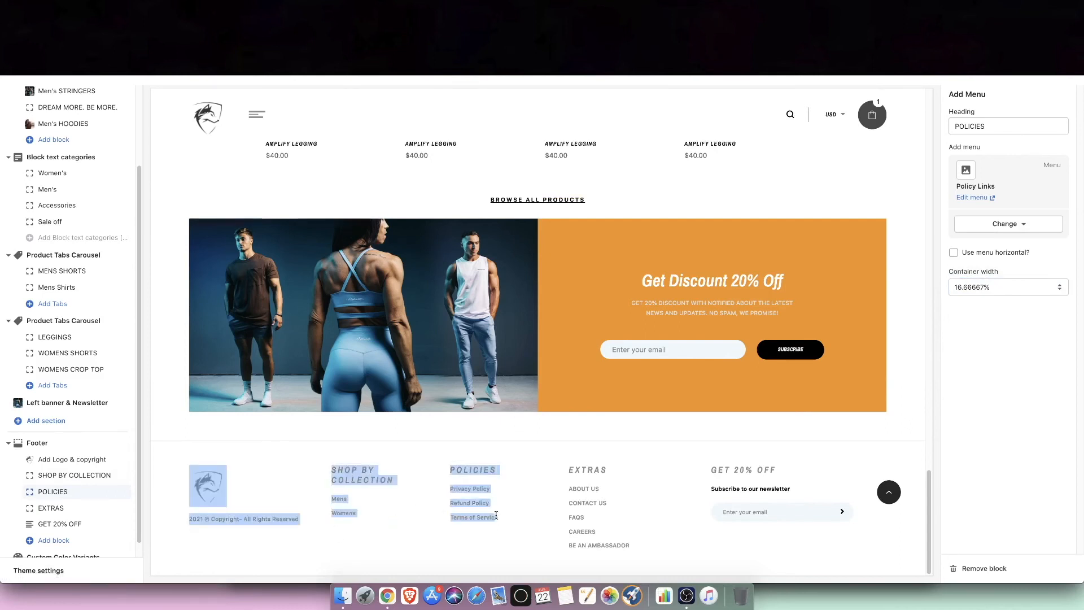
pyautogui.moveTo(572, 462); pyautogui.dragTo(593, 546)
pyautogui.click(815, 551)
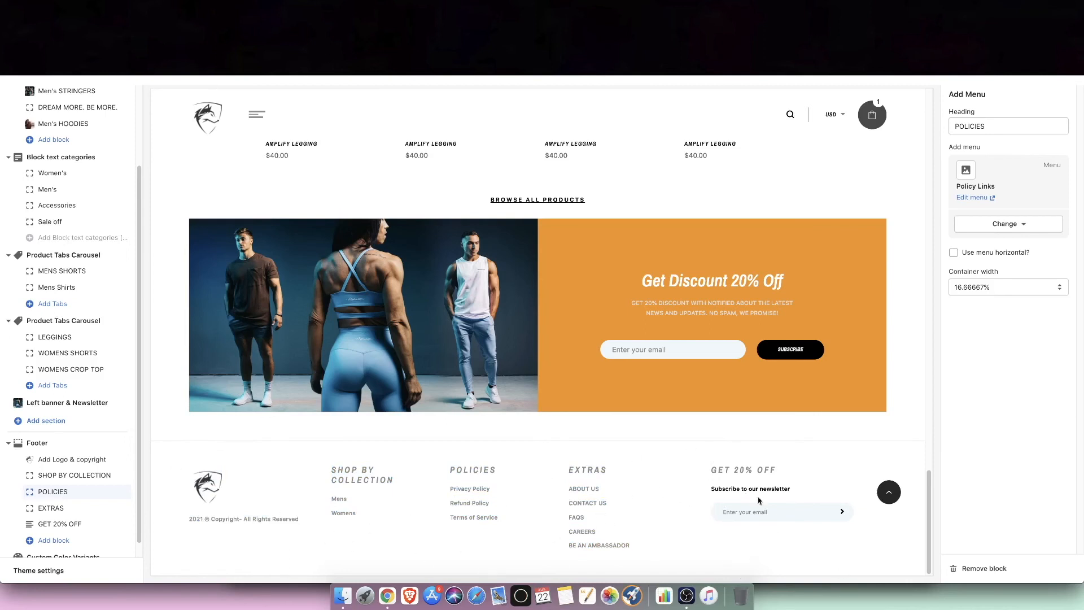
pyautogui.scroll(1, 368, 535)
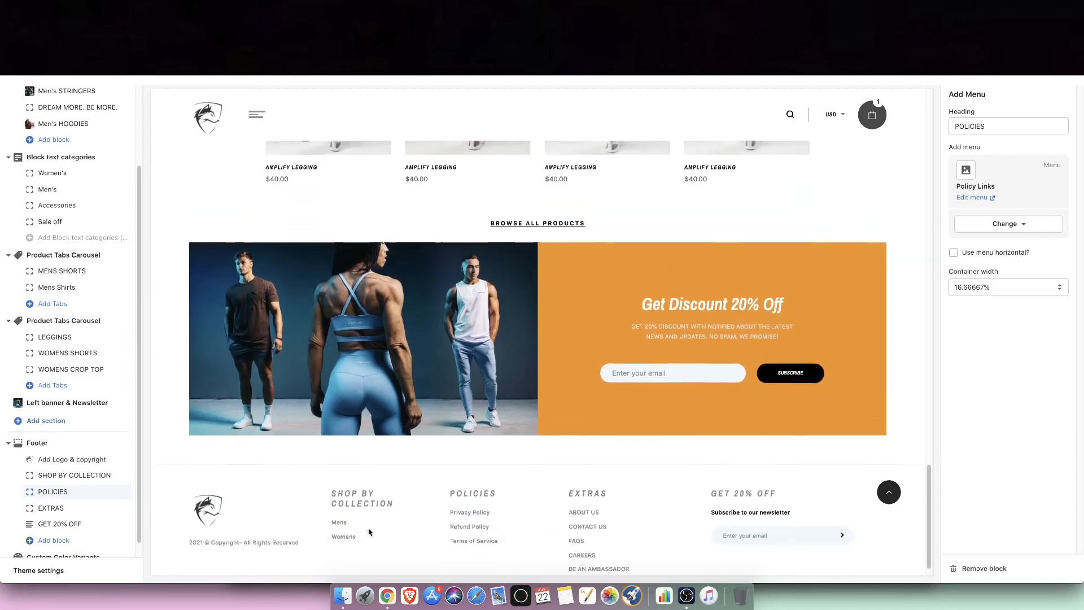
pyautogui.scroll(-1, 367, 534)
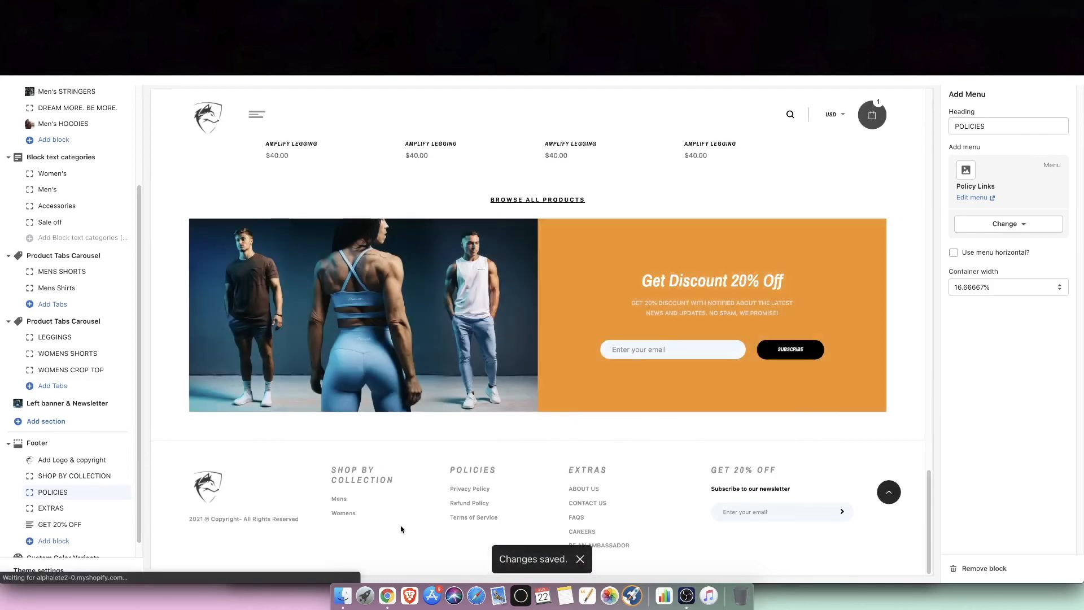
# Step: Open the maroon Premium Short's product page from the New Arrivals section of the preview
pyautogui.scroll(15, 408, 523)
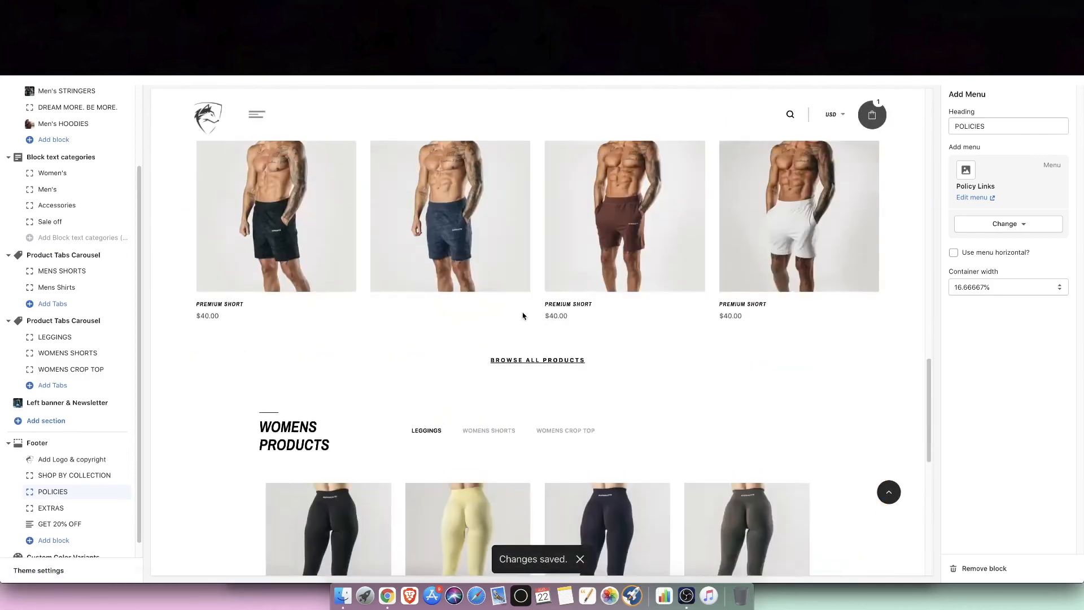
pyautogui.scroll(-4, 557, 433)
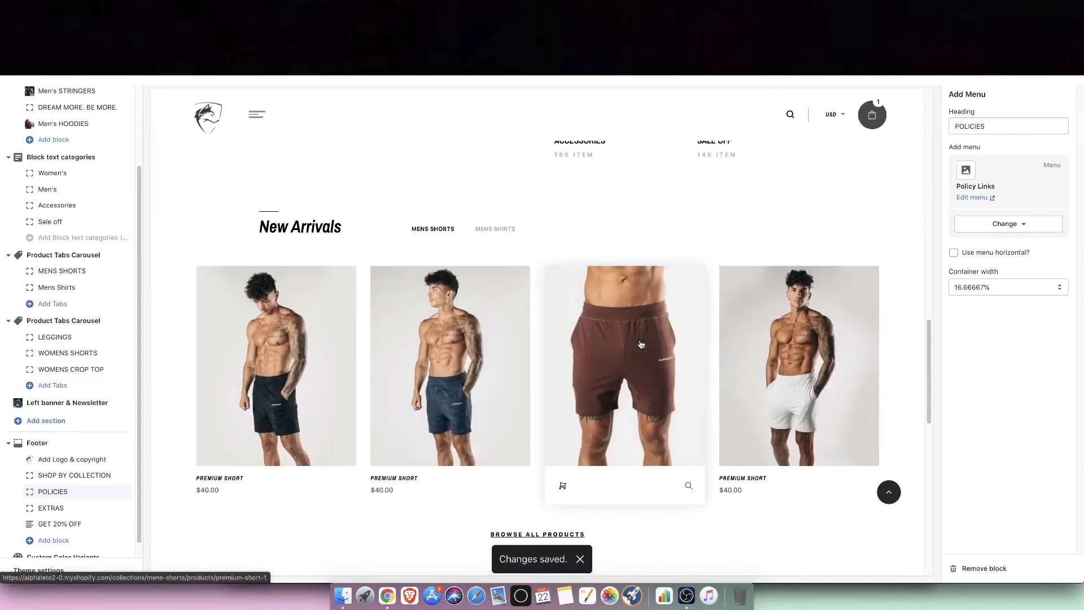
pyautogui.click(638, 344)
# Step: Examine the product page from its details and trust badges down to the related products and footer
pyautogui.scroll(-4, 666, 347)
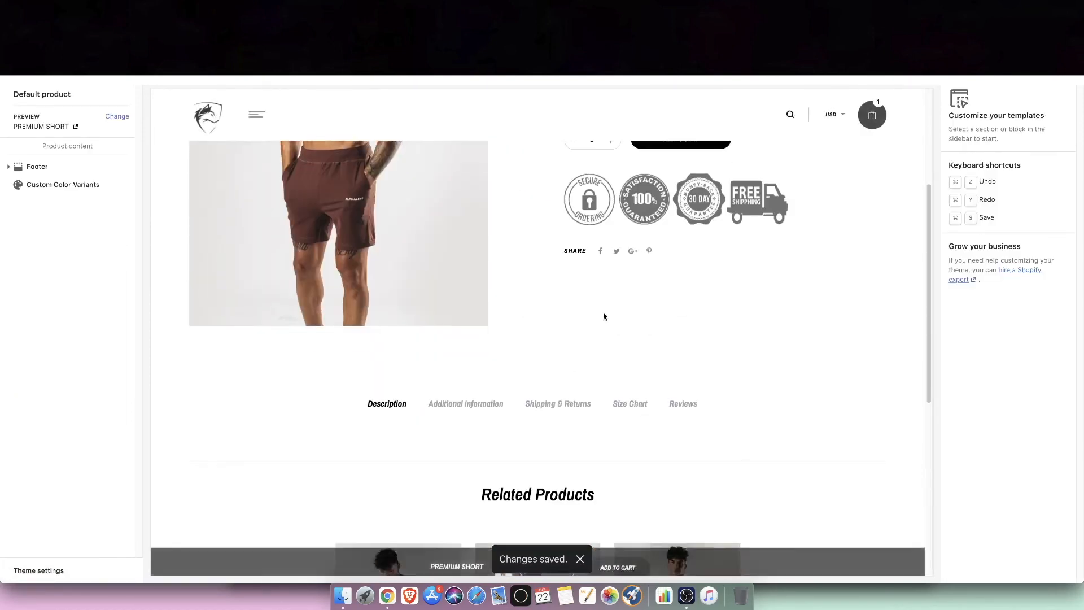
pyautogui.scroll(-5, 697, 443)
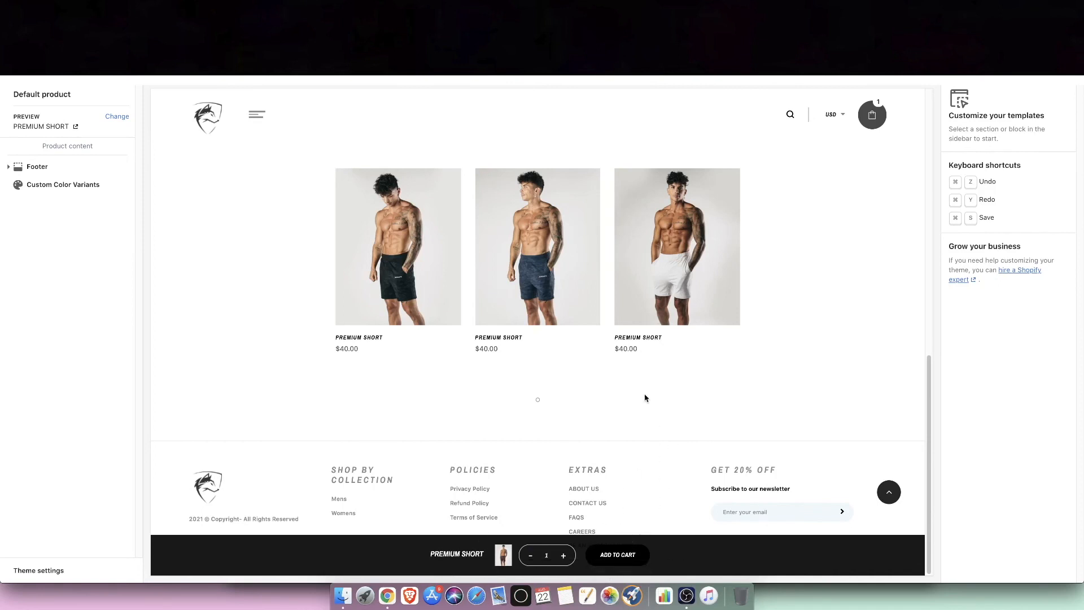
pyautogui.scroll(10, 491, 490)
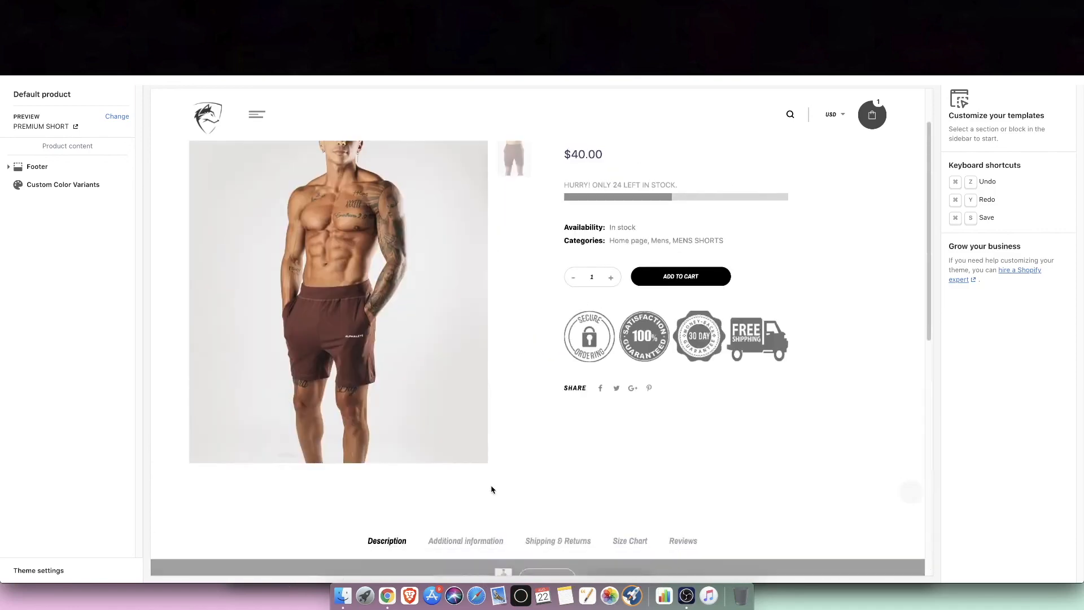
pyautogui.scroll(3, 492, 490)
pyautogui.scroll(-10, 690, 315)
pyautogui.scroll(10, 693, 302)
pyautogui.scroll(-10, 690, 429)
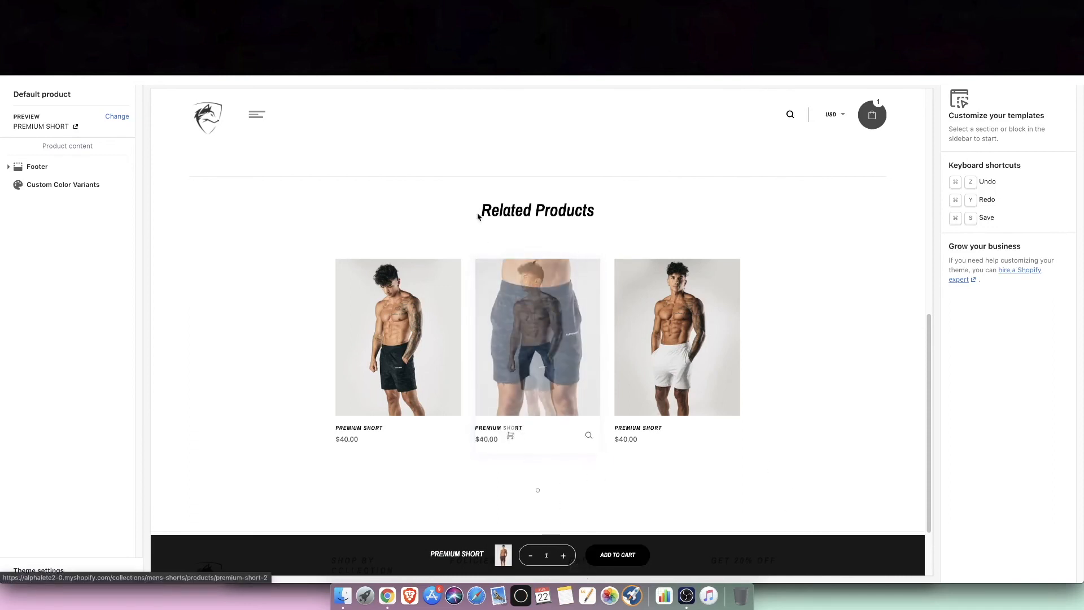
pyautogui.moveTo(499, 211); pyautogui.dragTo(565, 232)
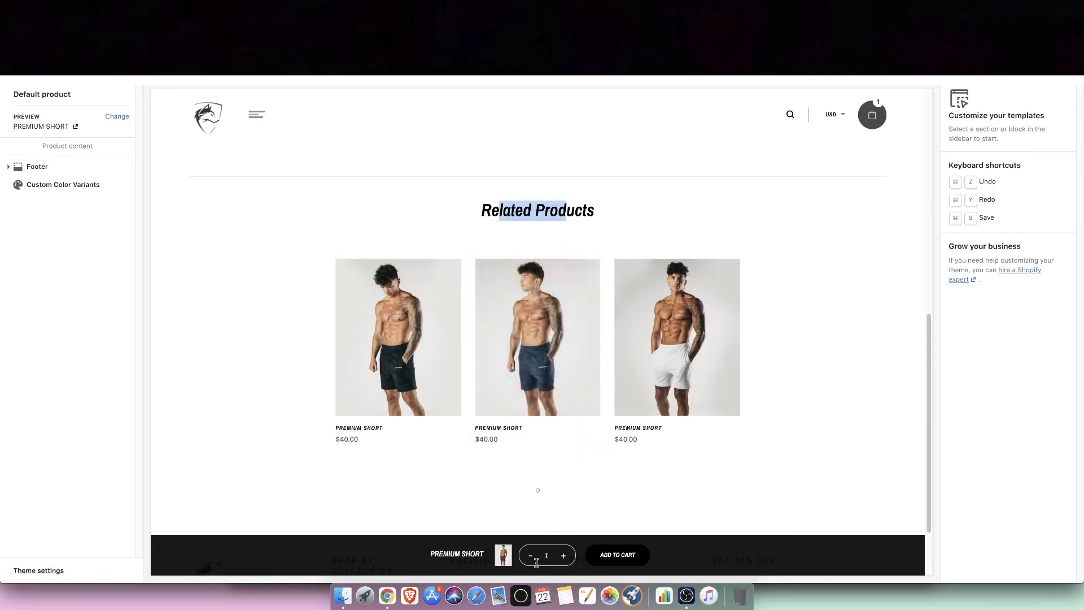
# Step: Add one Premium Short to the cart and view the cart drawer's checkout option
pyautogui.click(618, 555)
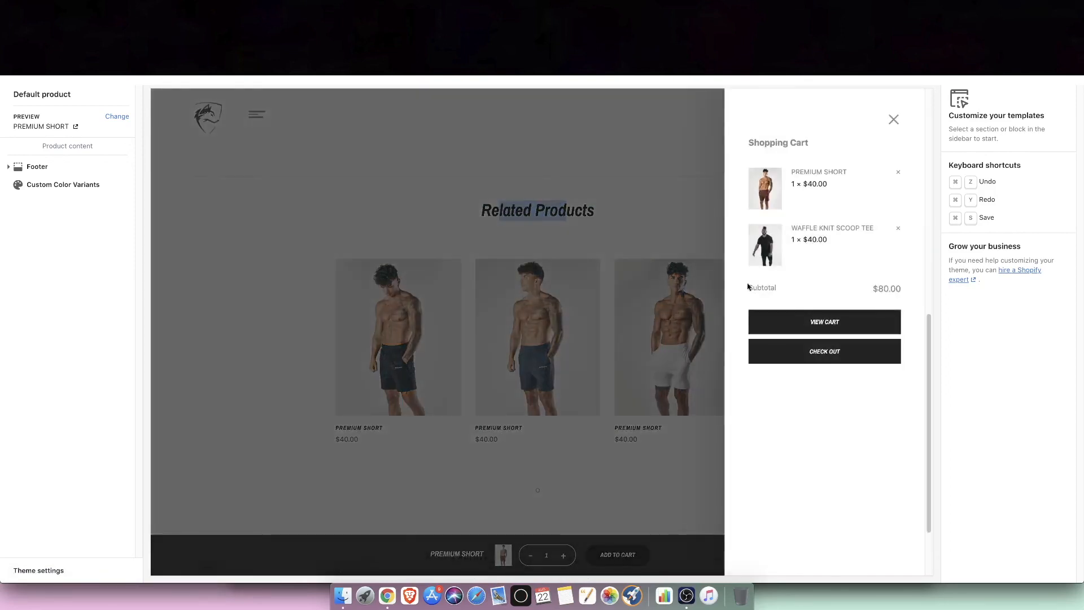
pyautogui.click(822, 363)
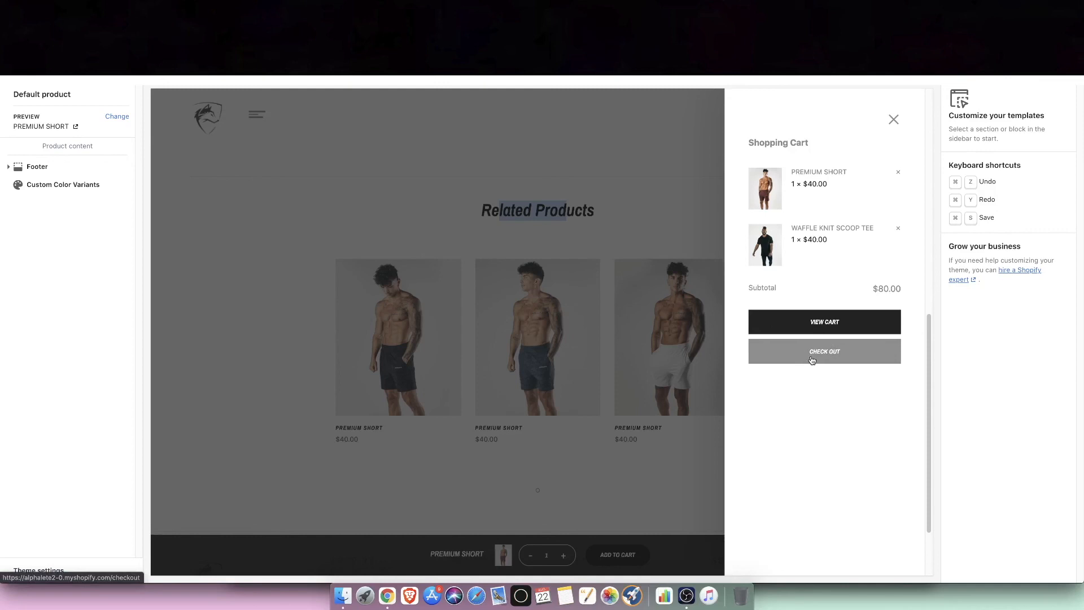
pyautogui.click(687, 598)
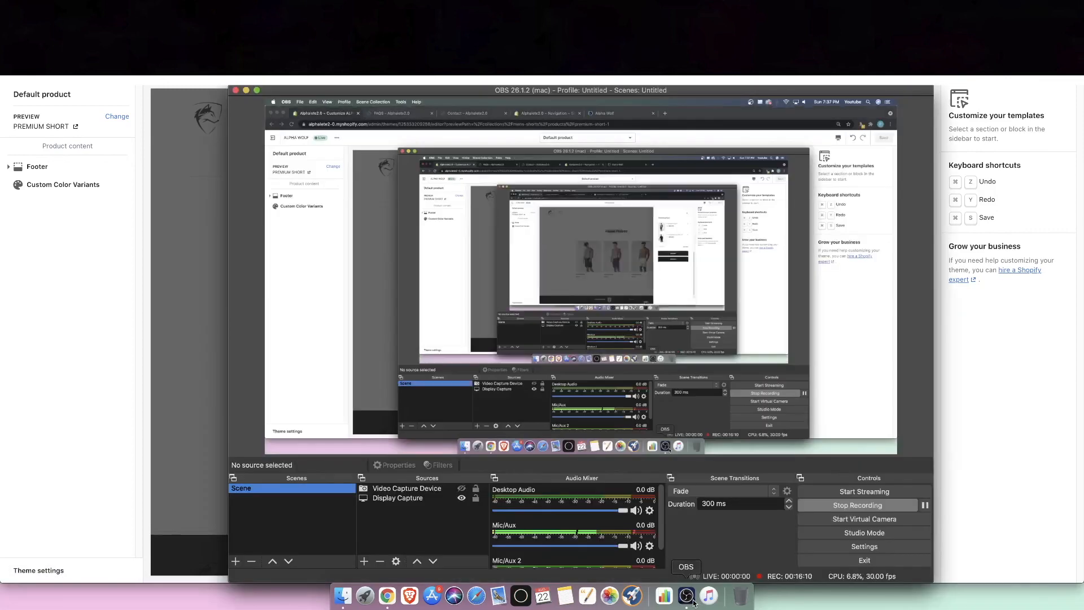
pyautogui.click(977, 352)
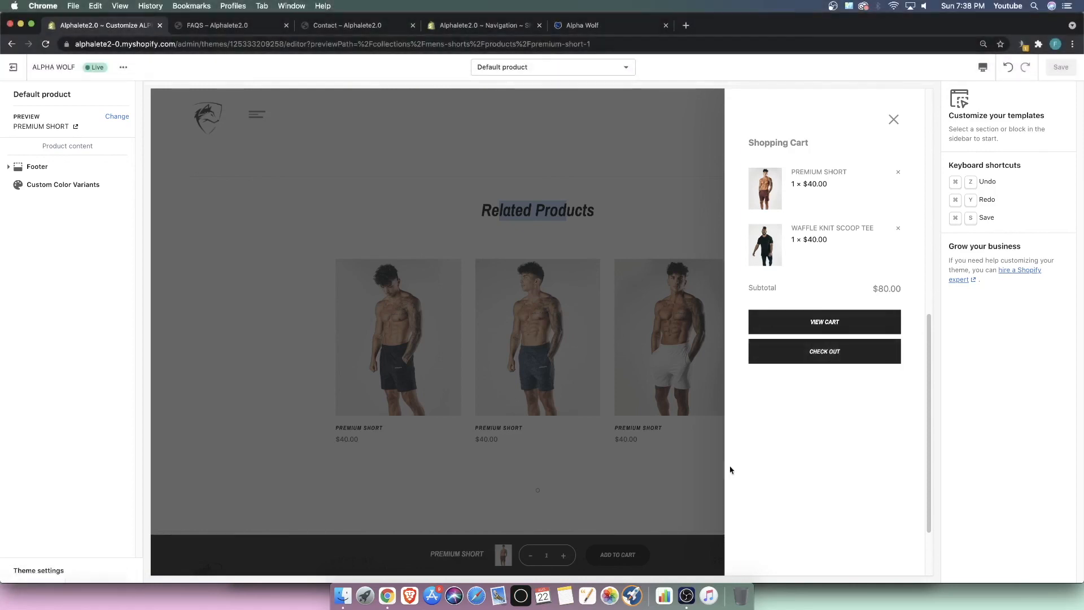
pyautogui.click(687, 596)
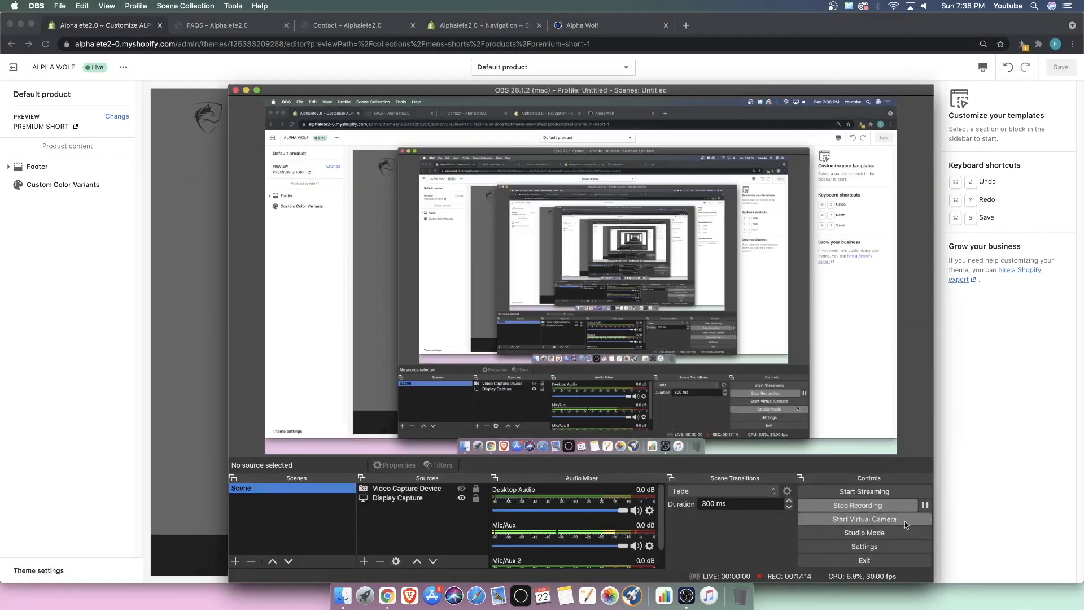